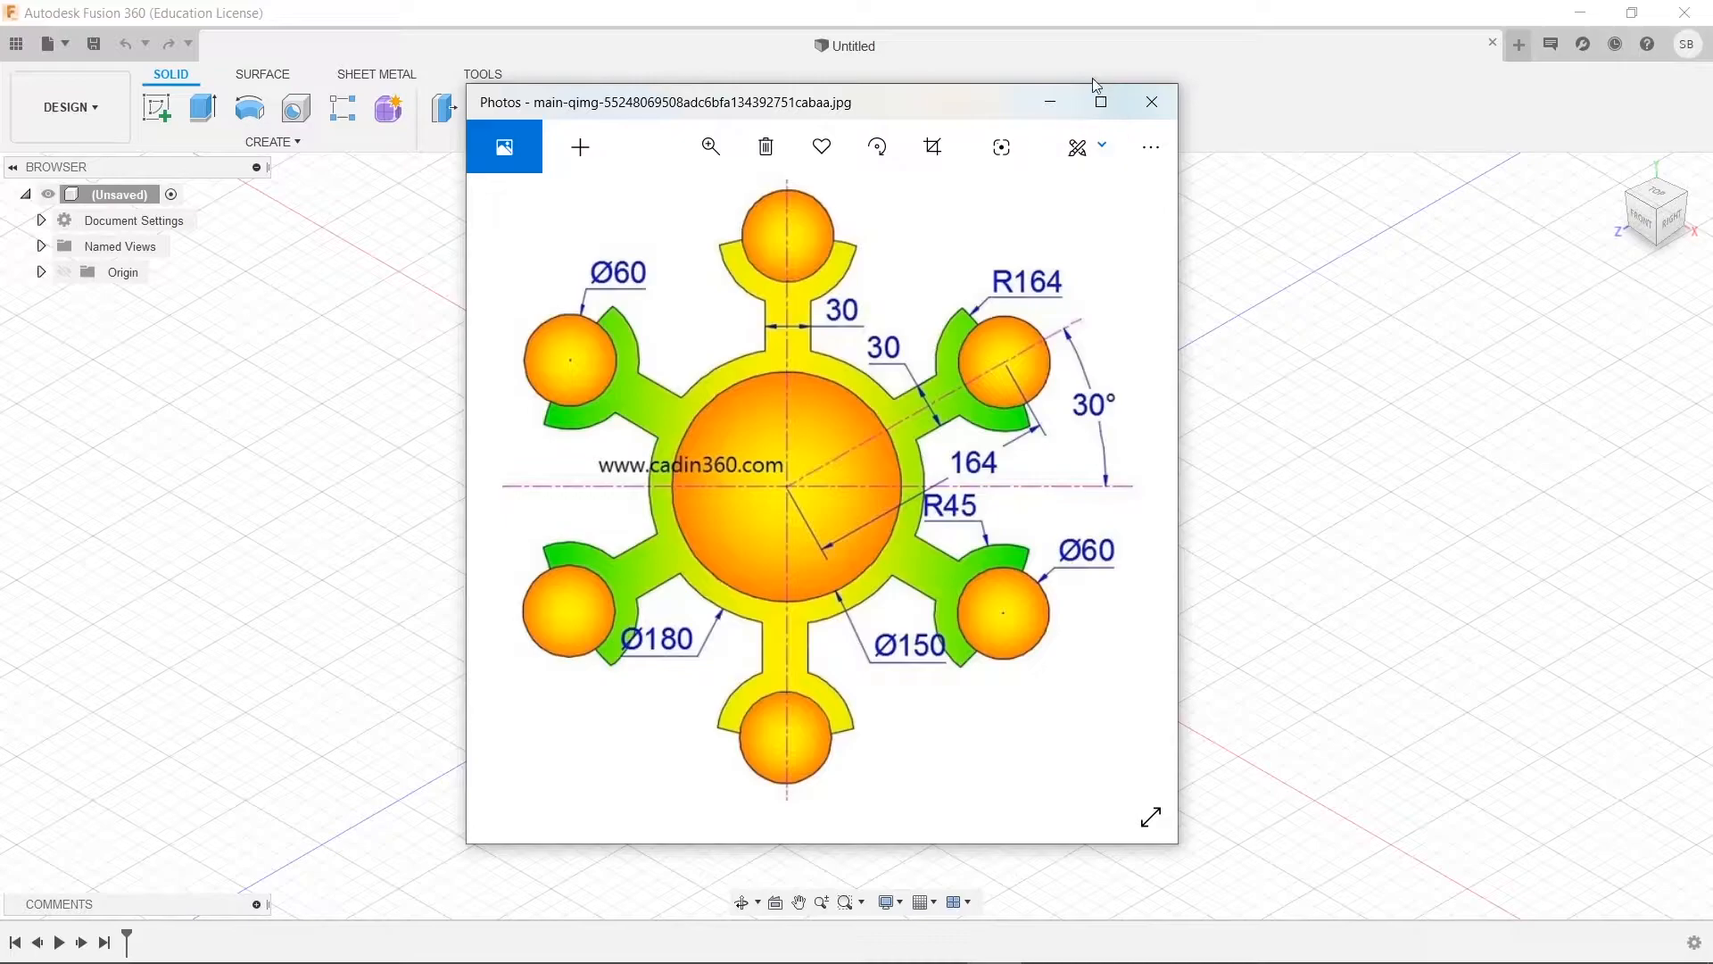
Put the reference image away and start a new sketch on the horizontal origin plane.
left_click(1050, 101)
left_click(157, 108)
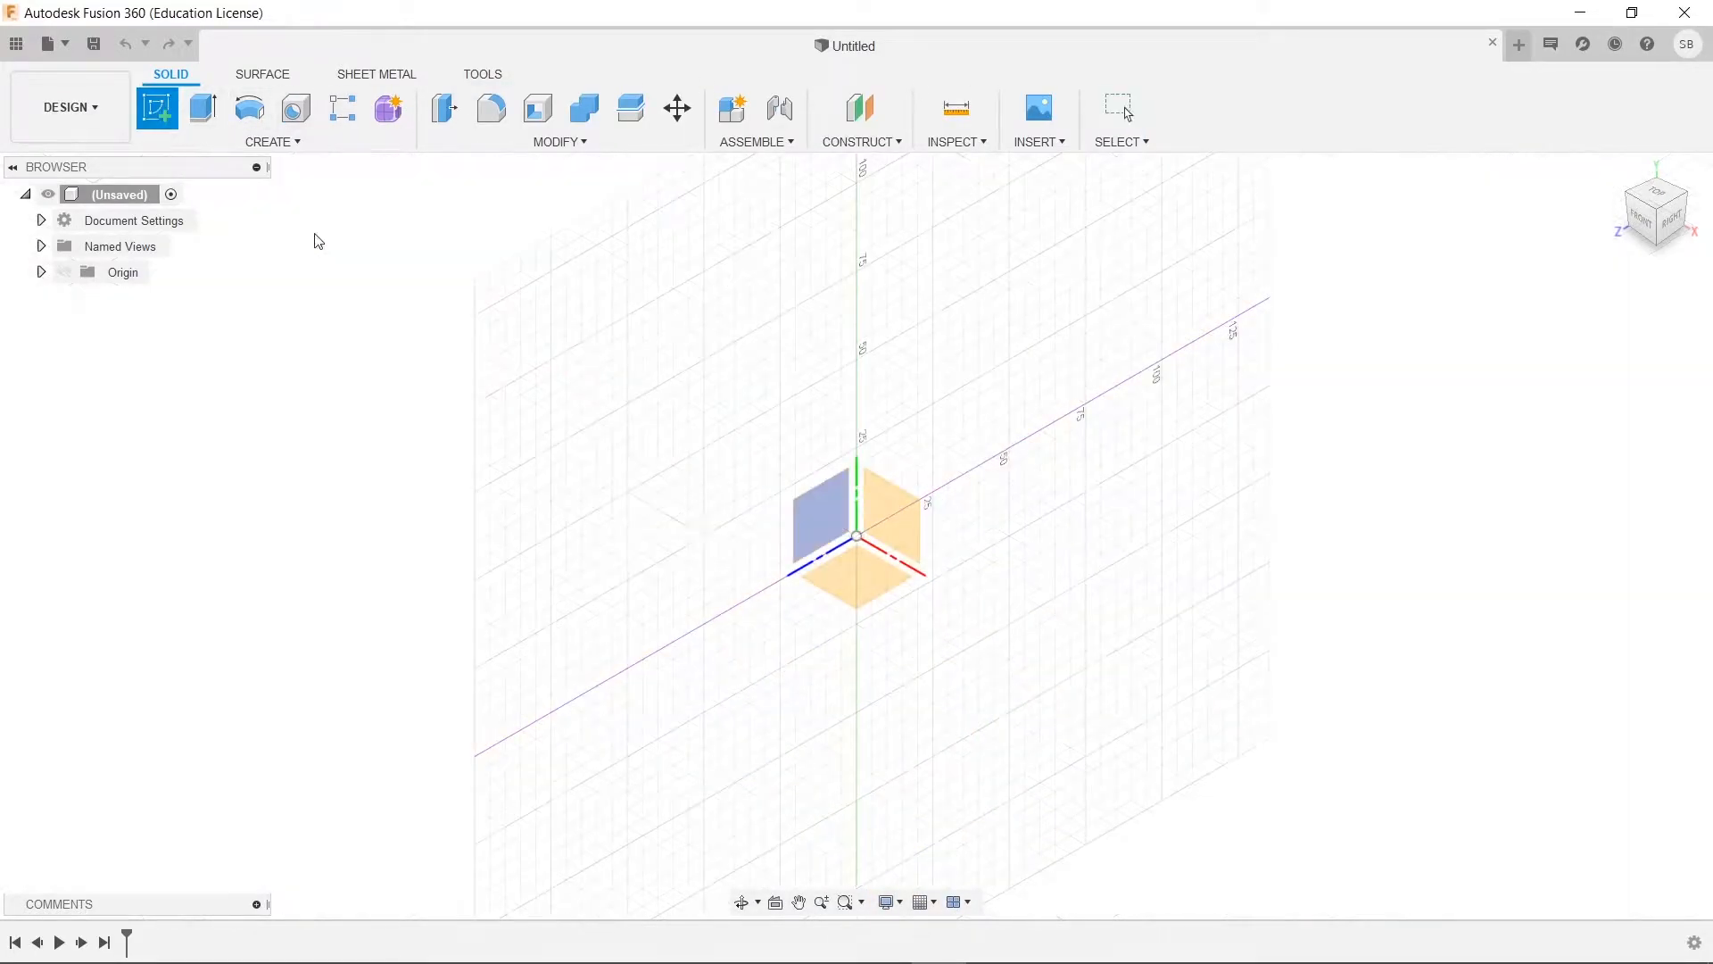
left_click(871, 593)
Draw a 150 mm diameter circle centred on the origin.
key("c")
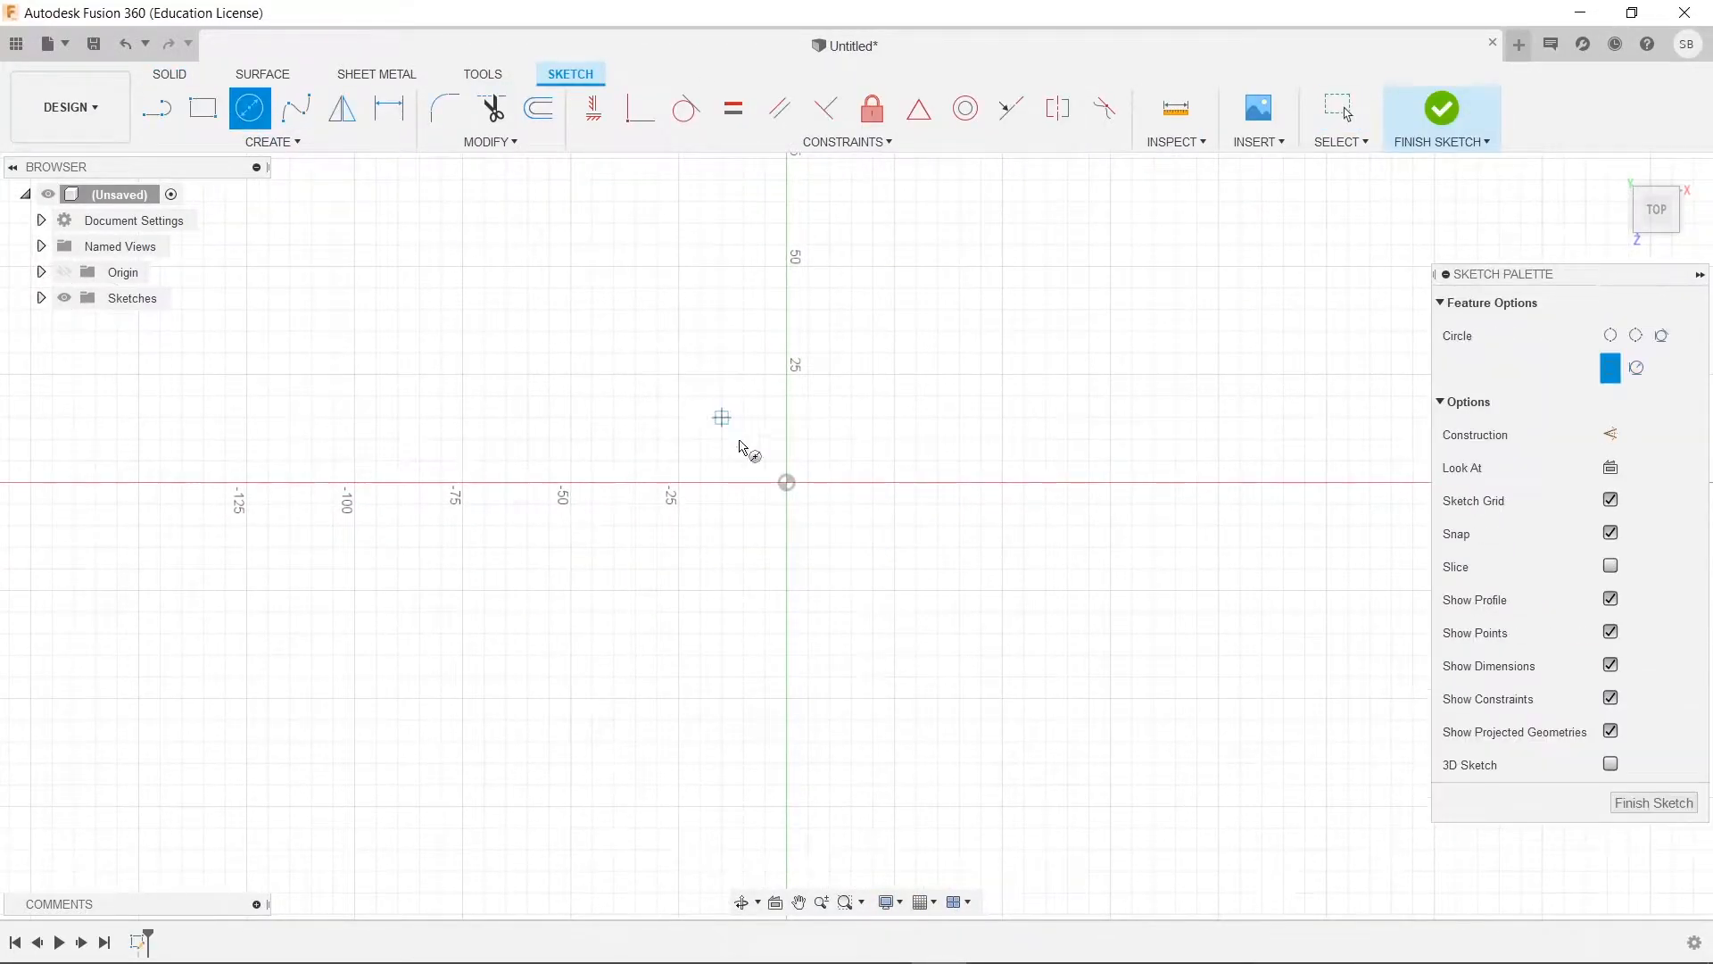
left_click(786, 482)
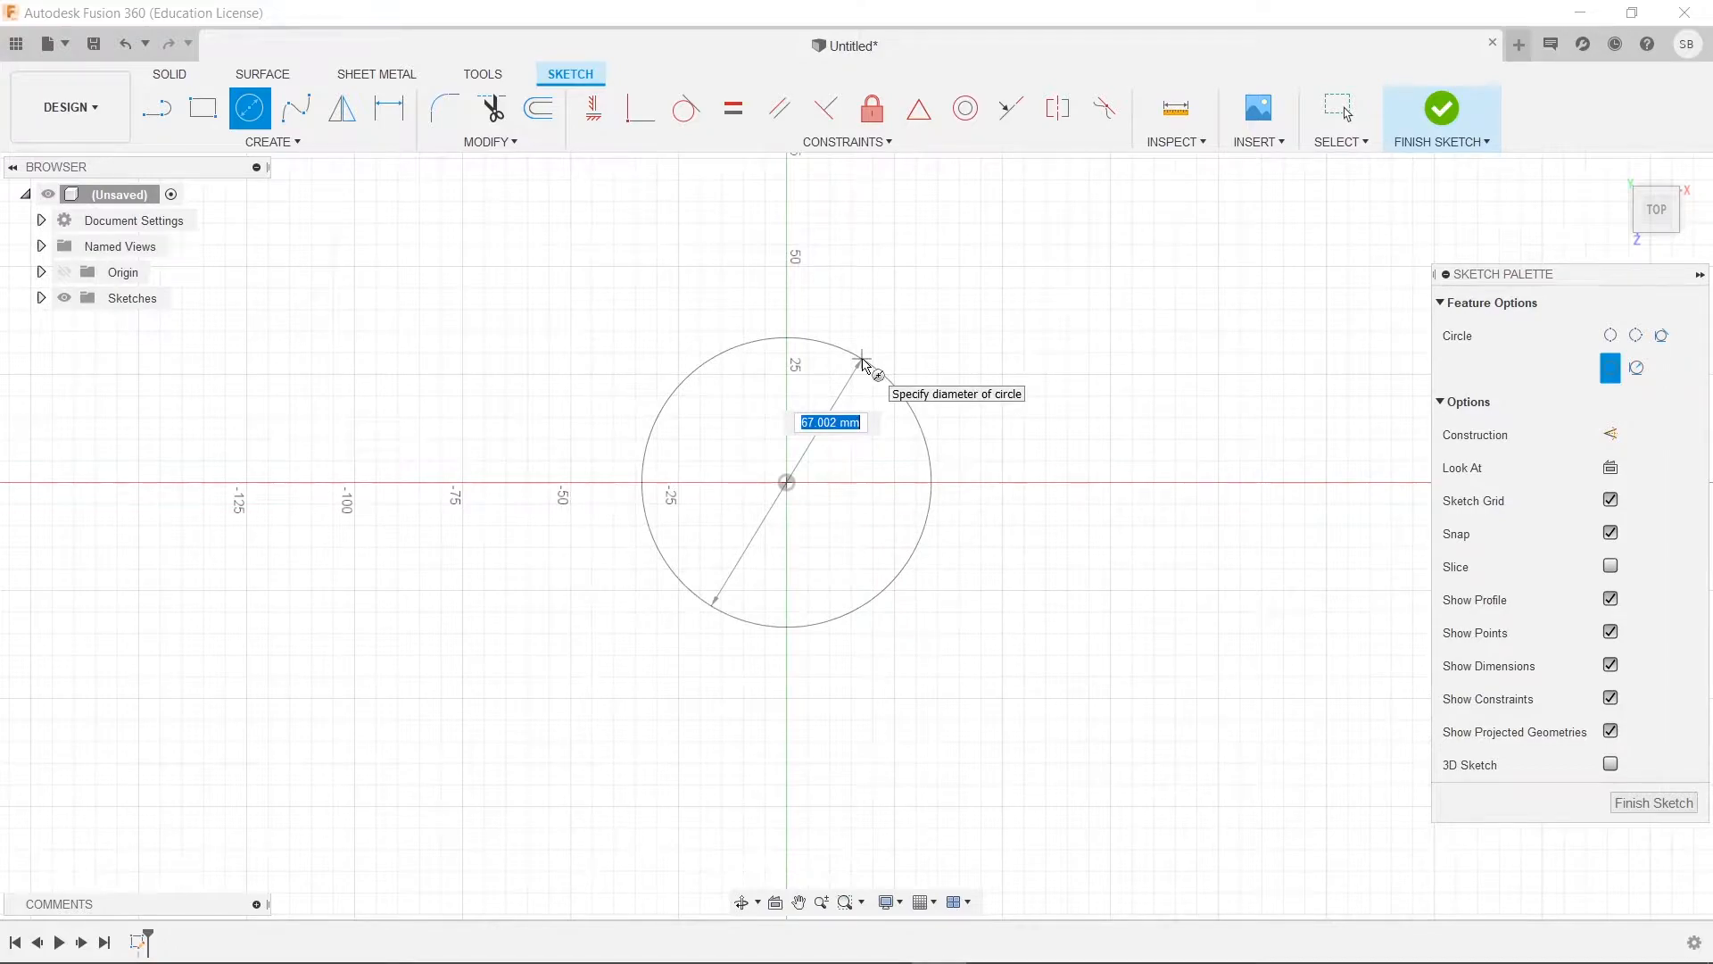
type("150")
key("Tab")
key("Return")
key("Escape")
scroll(990, 544, "down", 5)
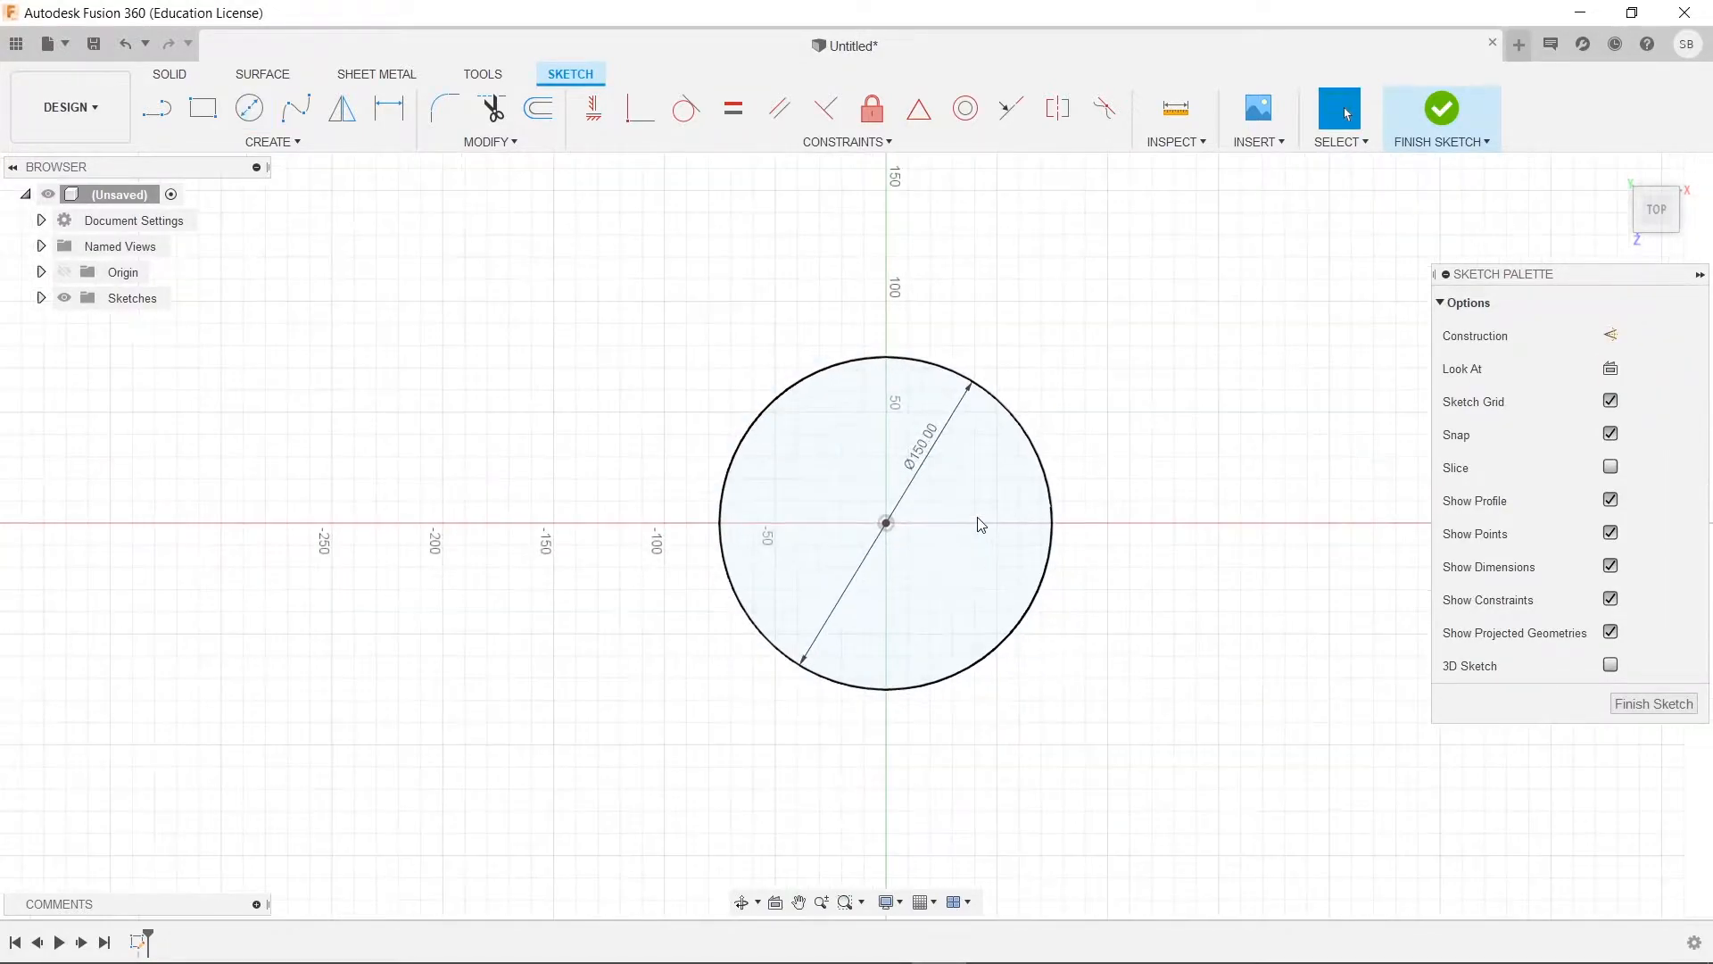
Draw a second circle, 180 mm in diameter, concentric with the first at the origin.
left_click(251, 107)
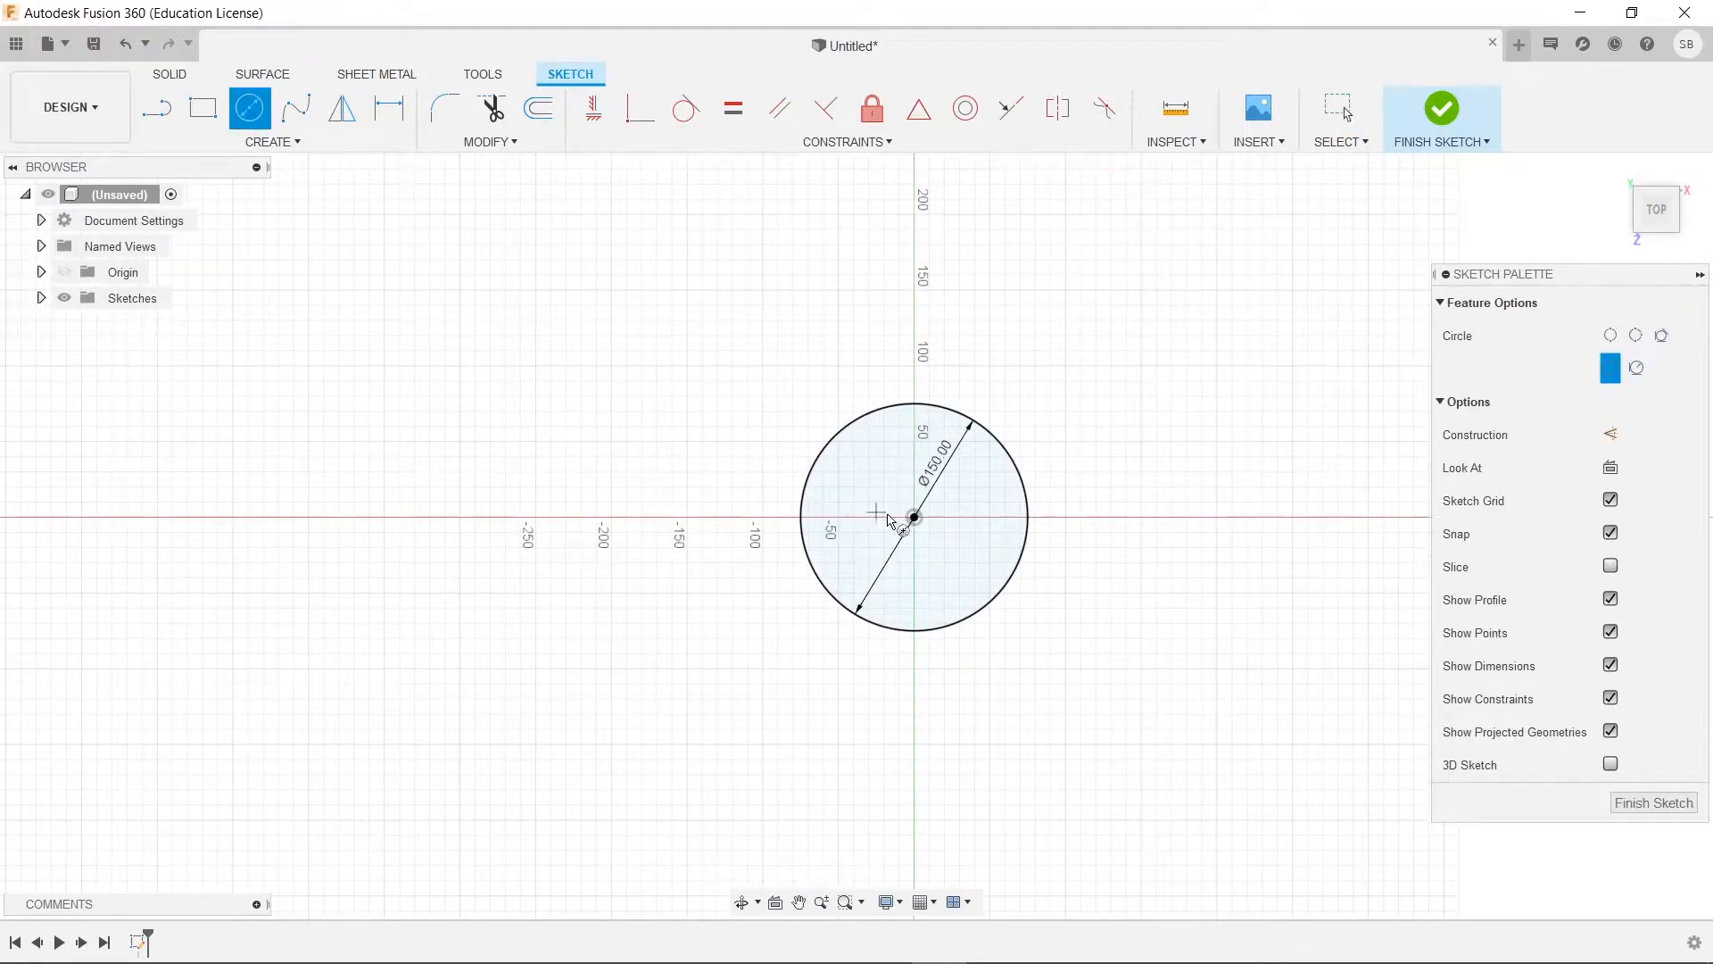
left_click(913, 517)
type("160")
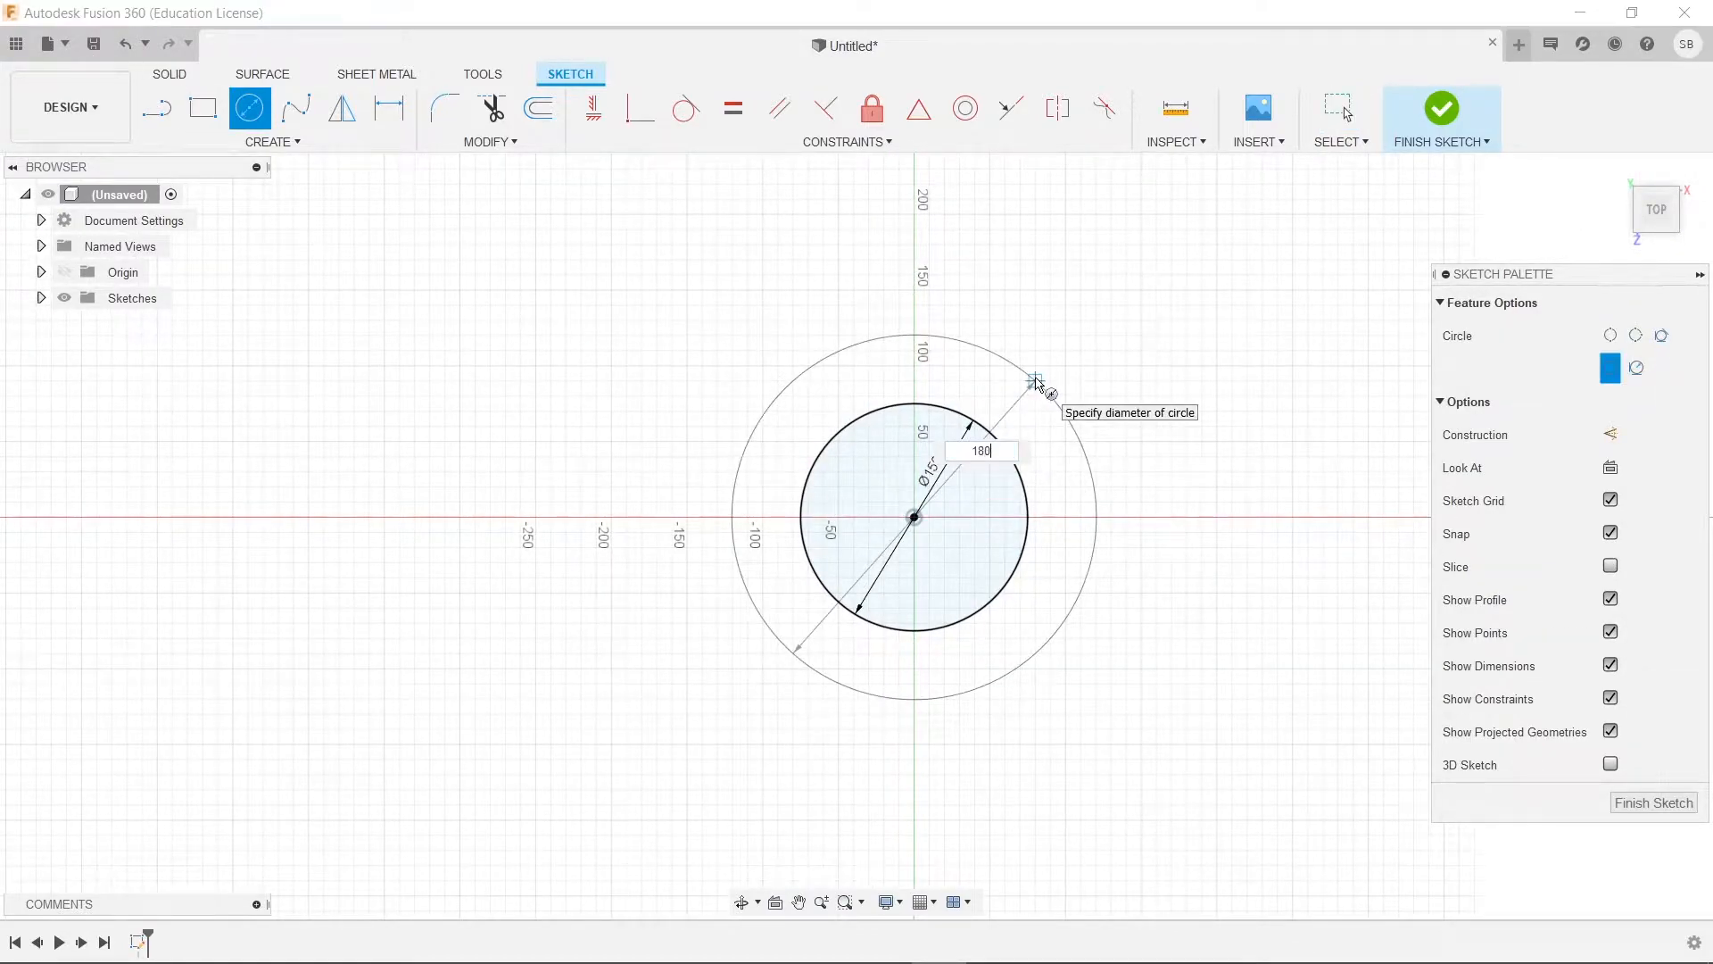
key("Return")
key("Escape")
middle_click_drag(1136, 342, 1035, 366)
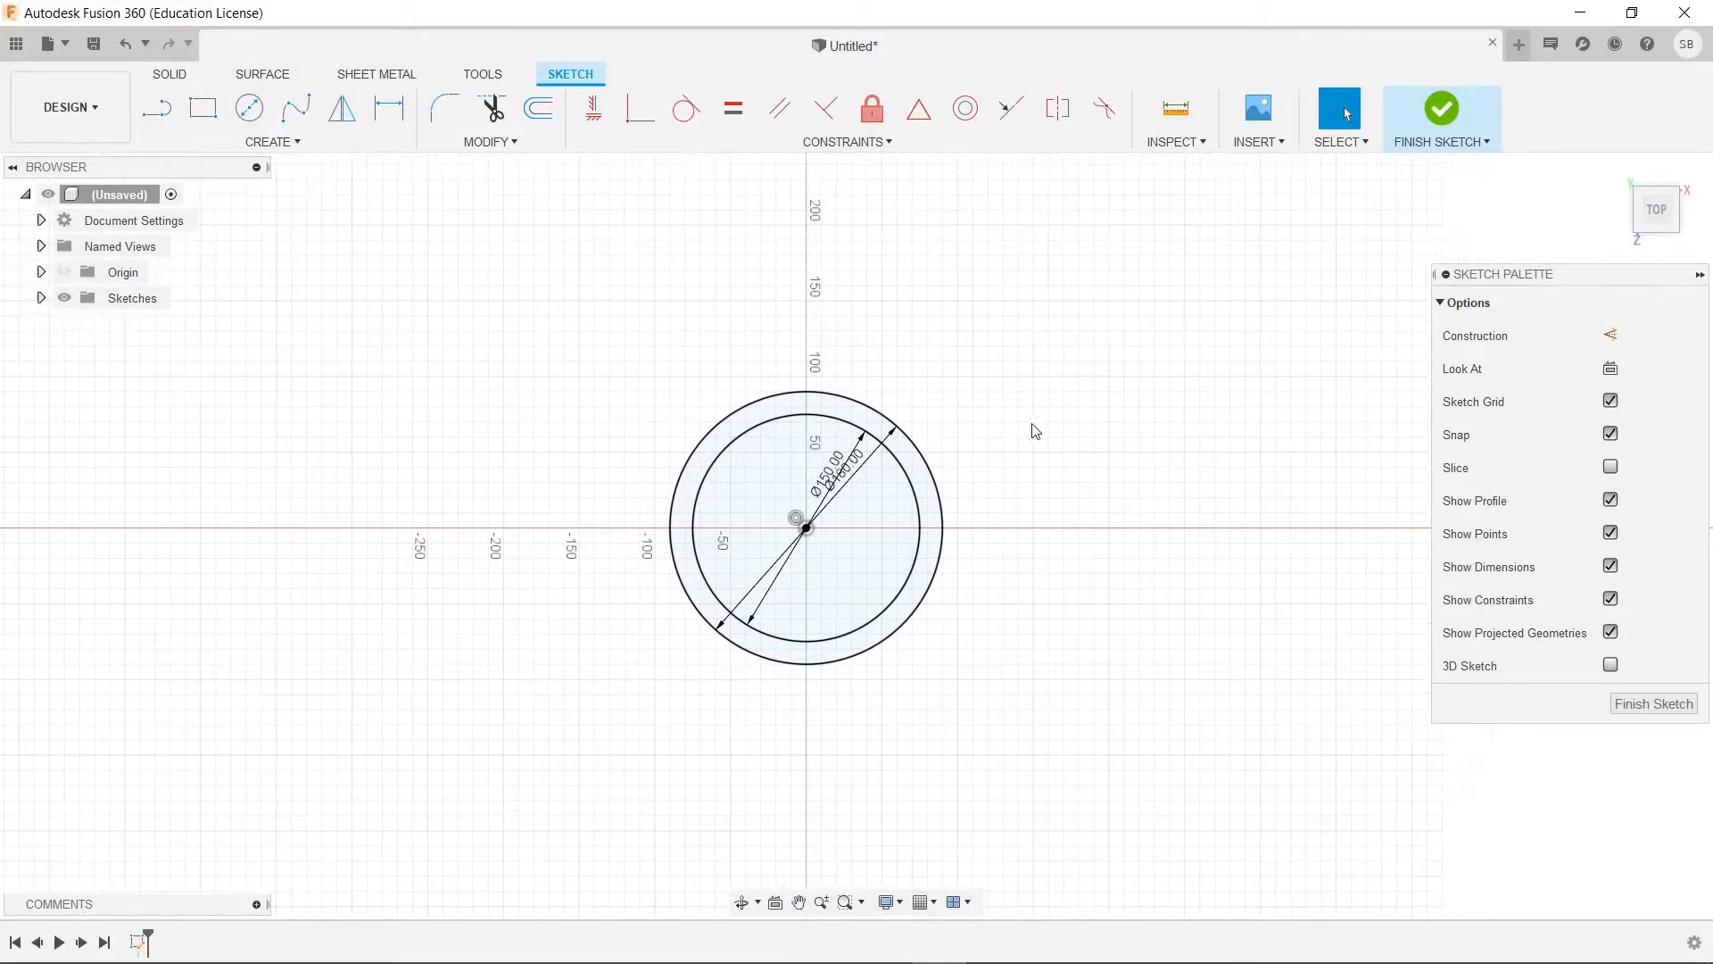
Check the reference drawing and draw a vertical construction line 164 mm long upward from the origin.
key("alt+Tab")
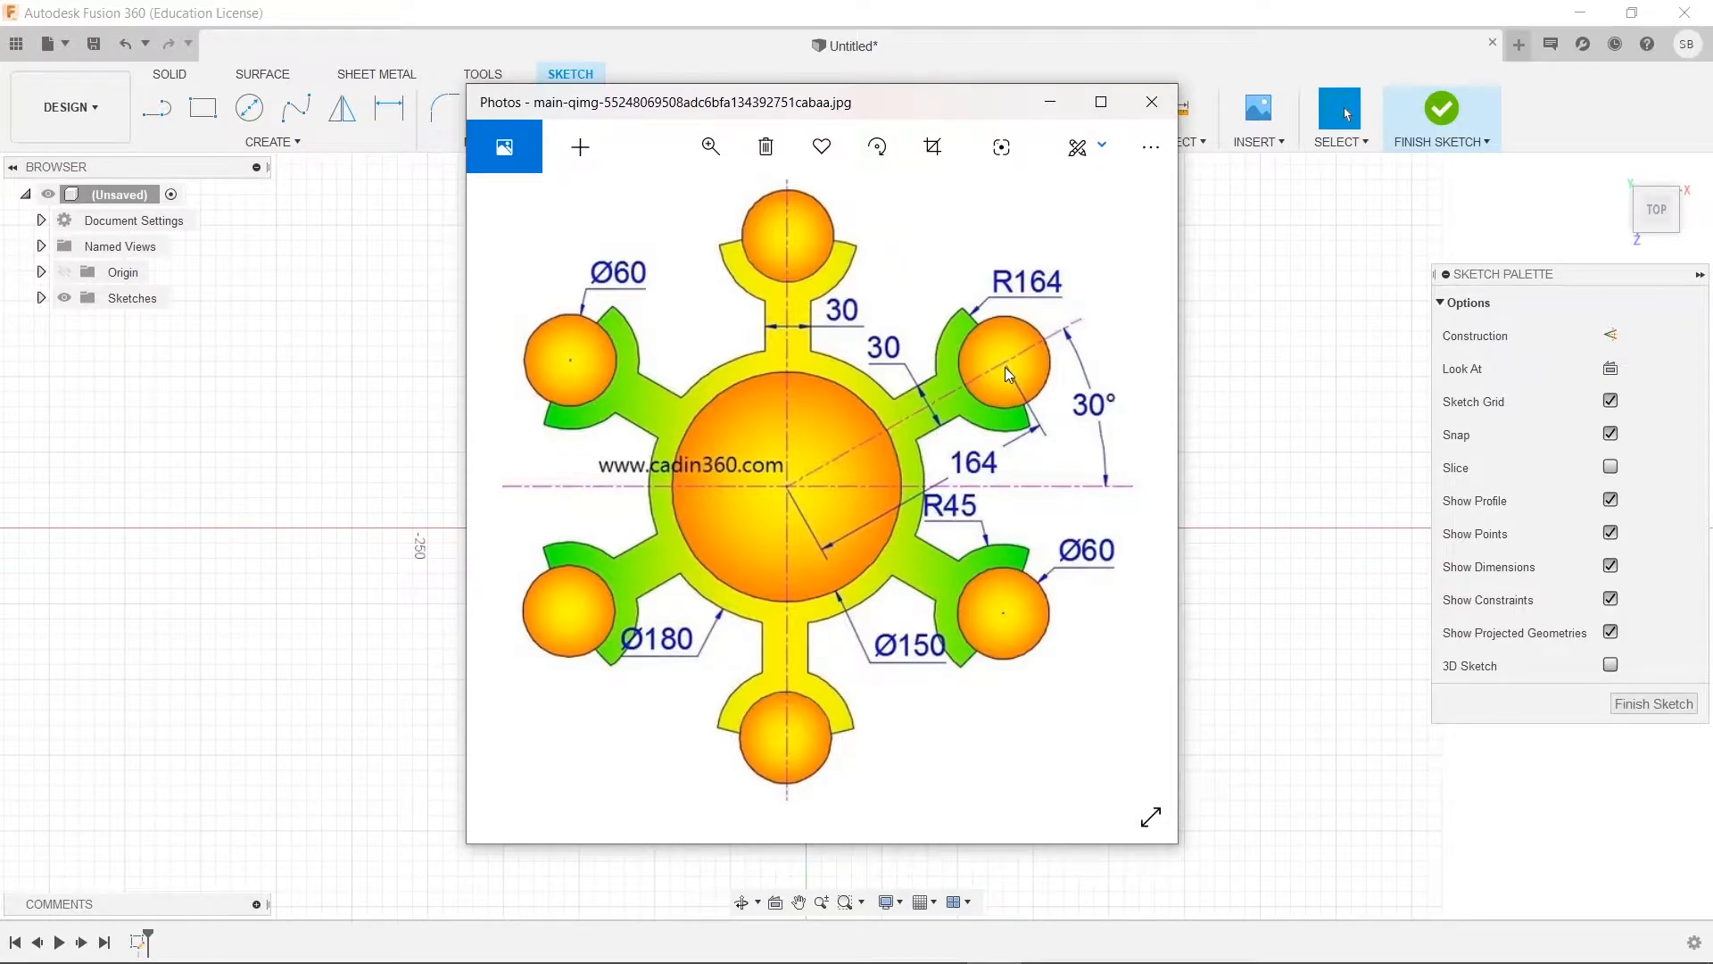
left_click(1040, 104)
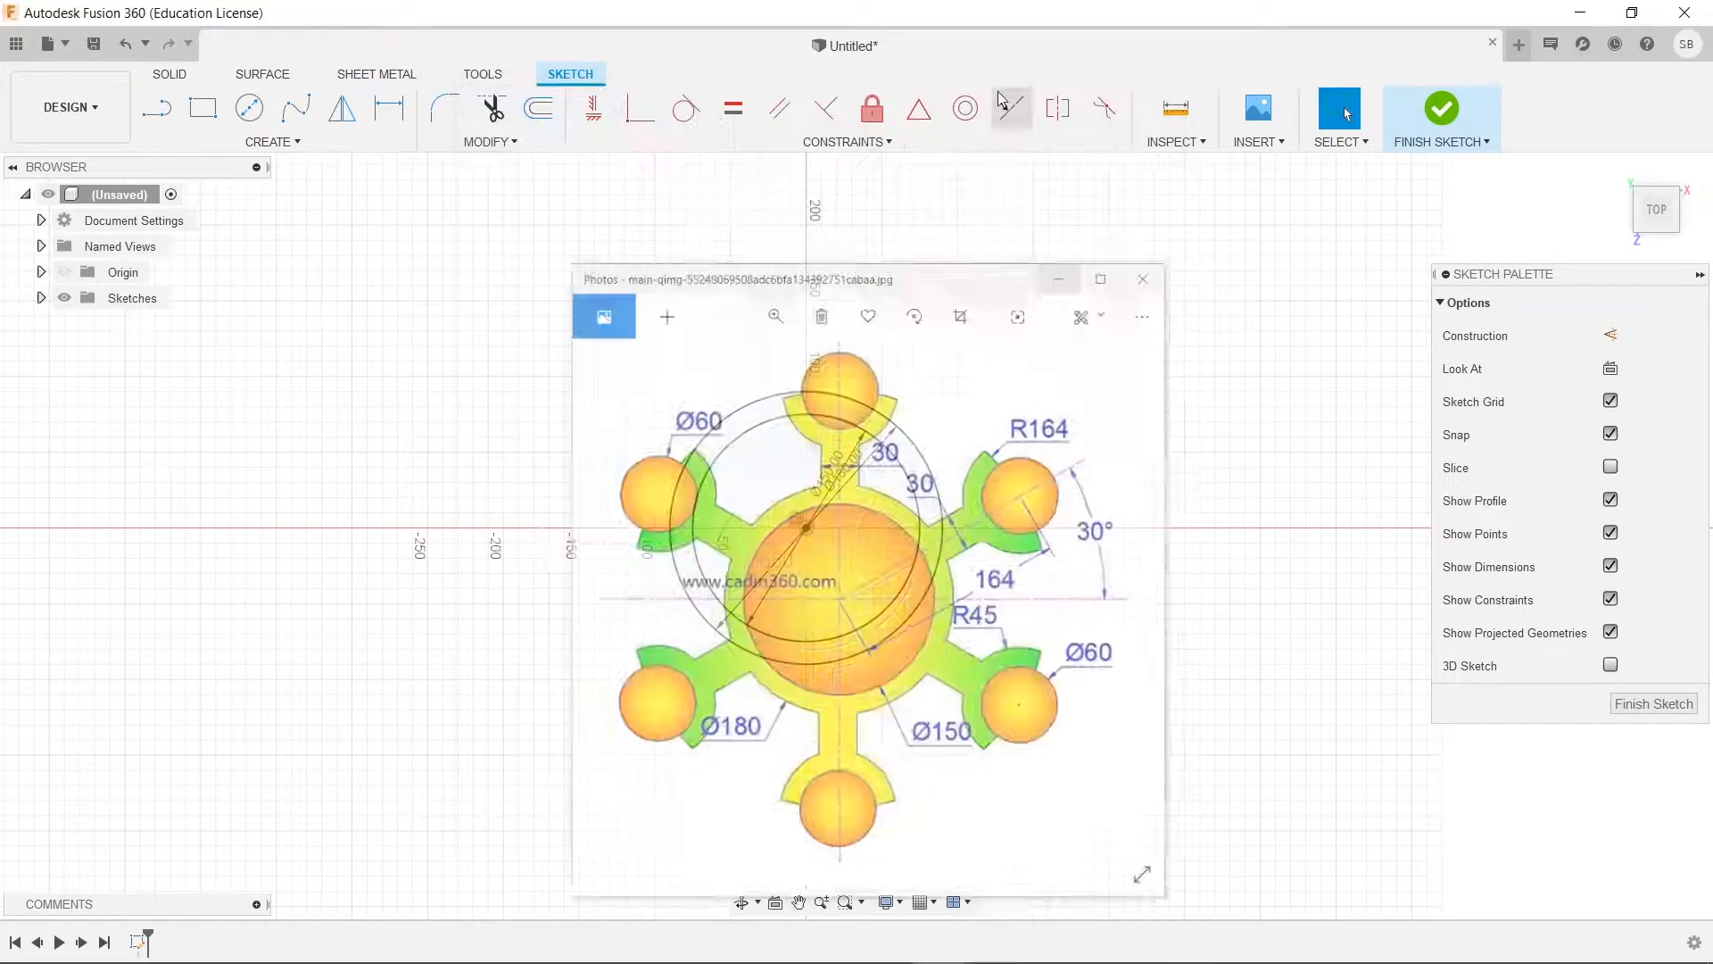
key("l")
left_click(1611, 336)
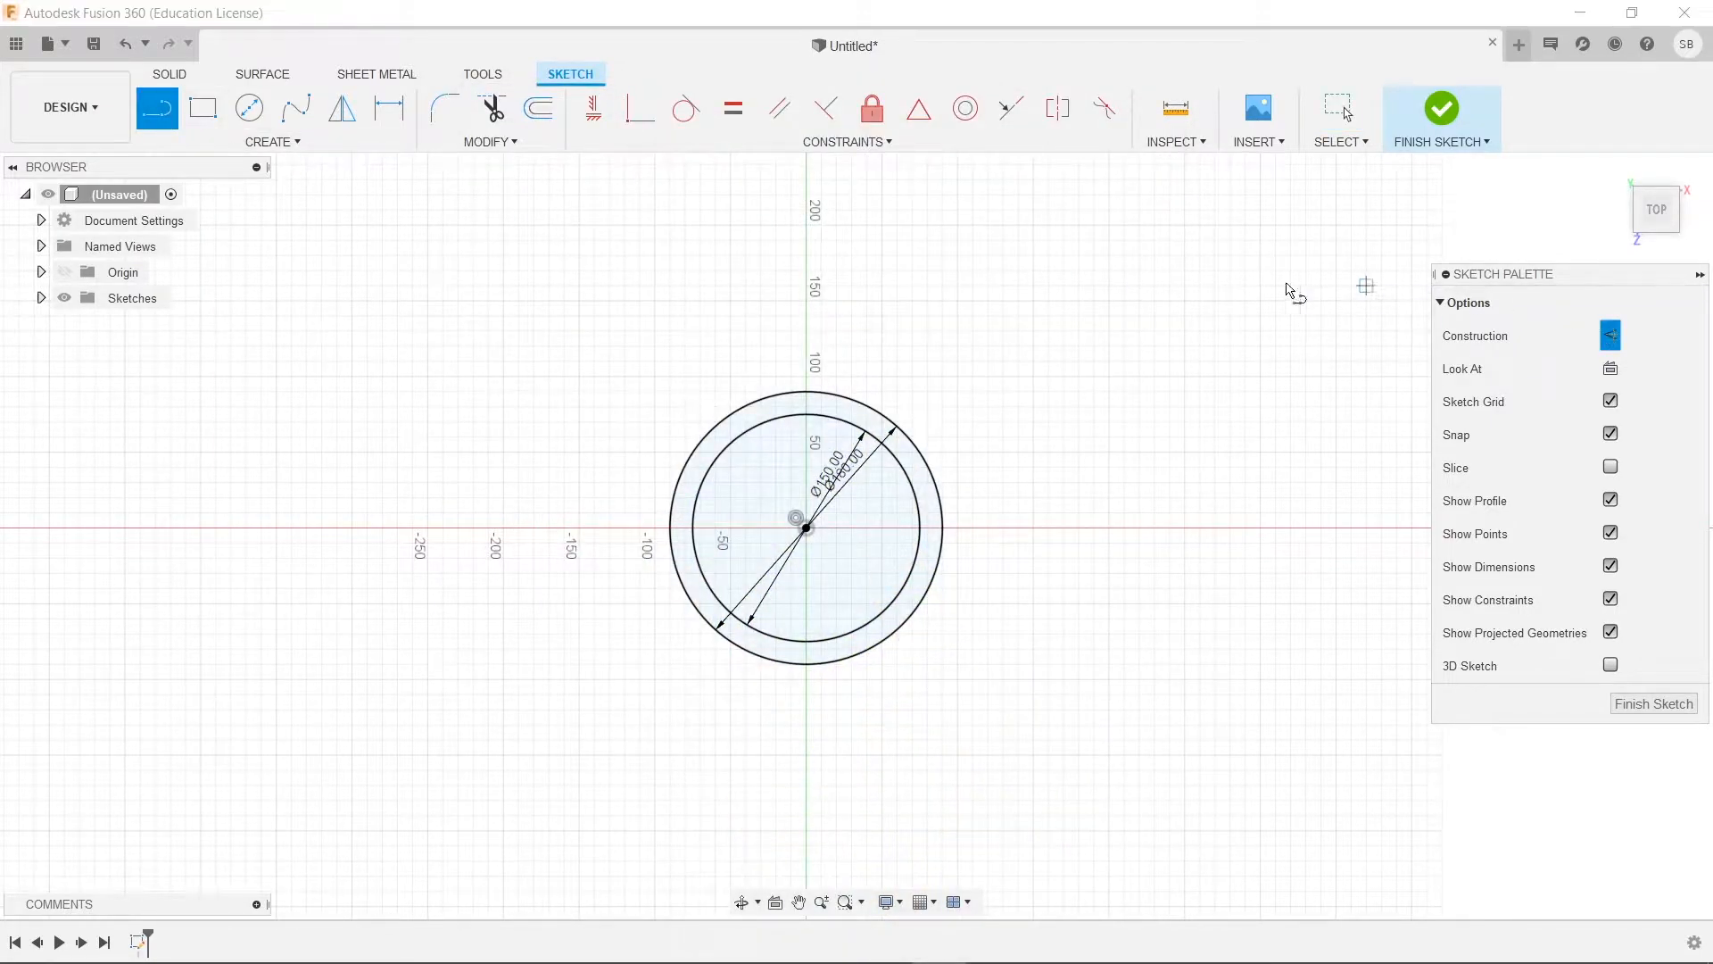
left_click(805, 528)
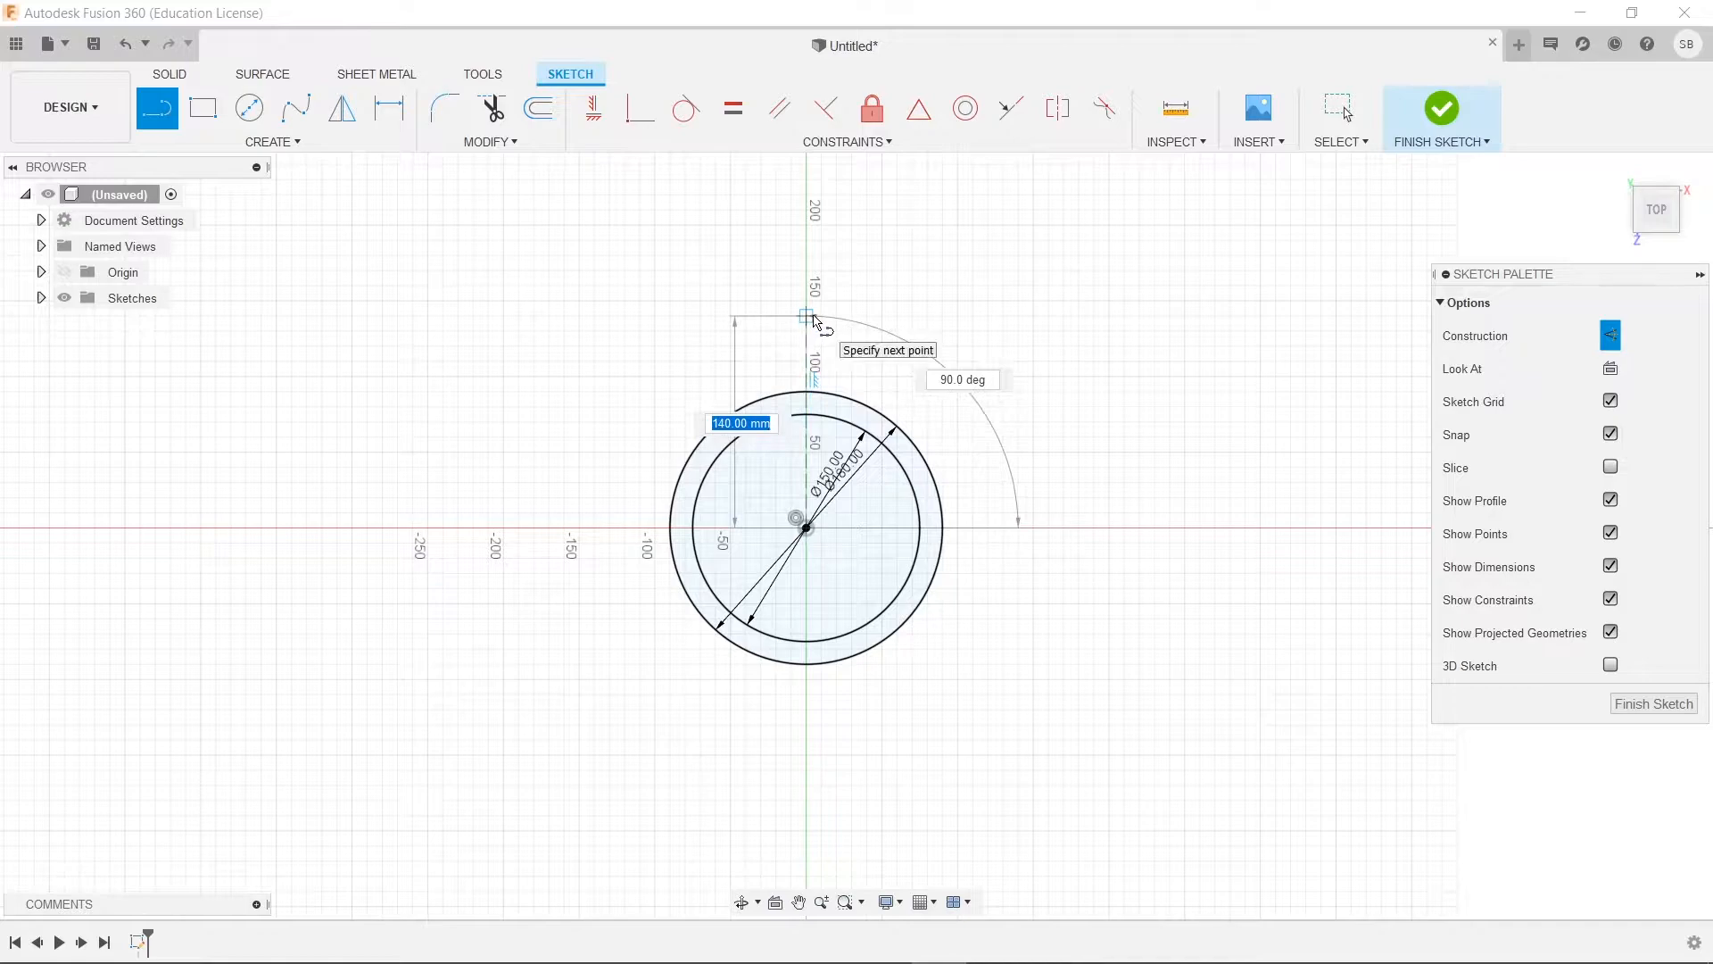
type("16y4")
key("BackSpace")
key("BackSpace")
type("4")
key("Return")
key("Escape")
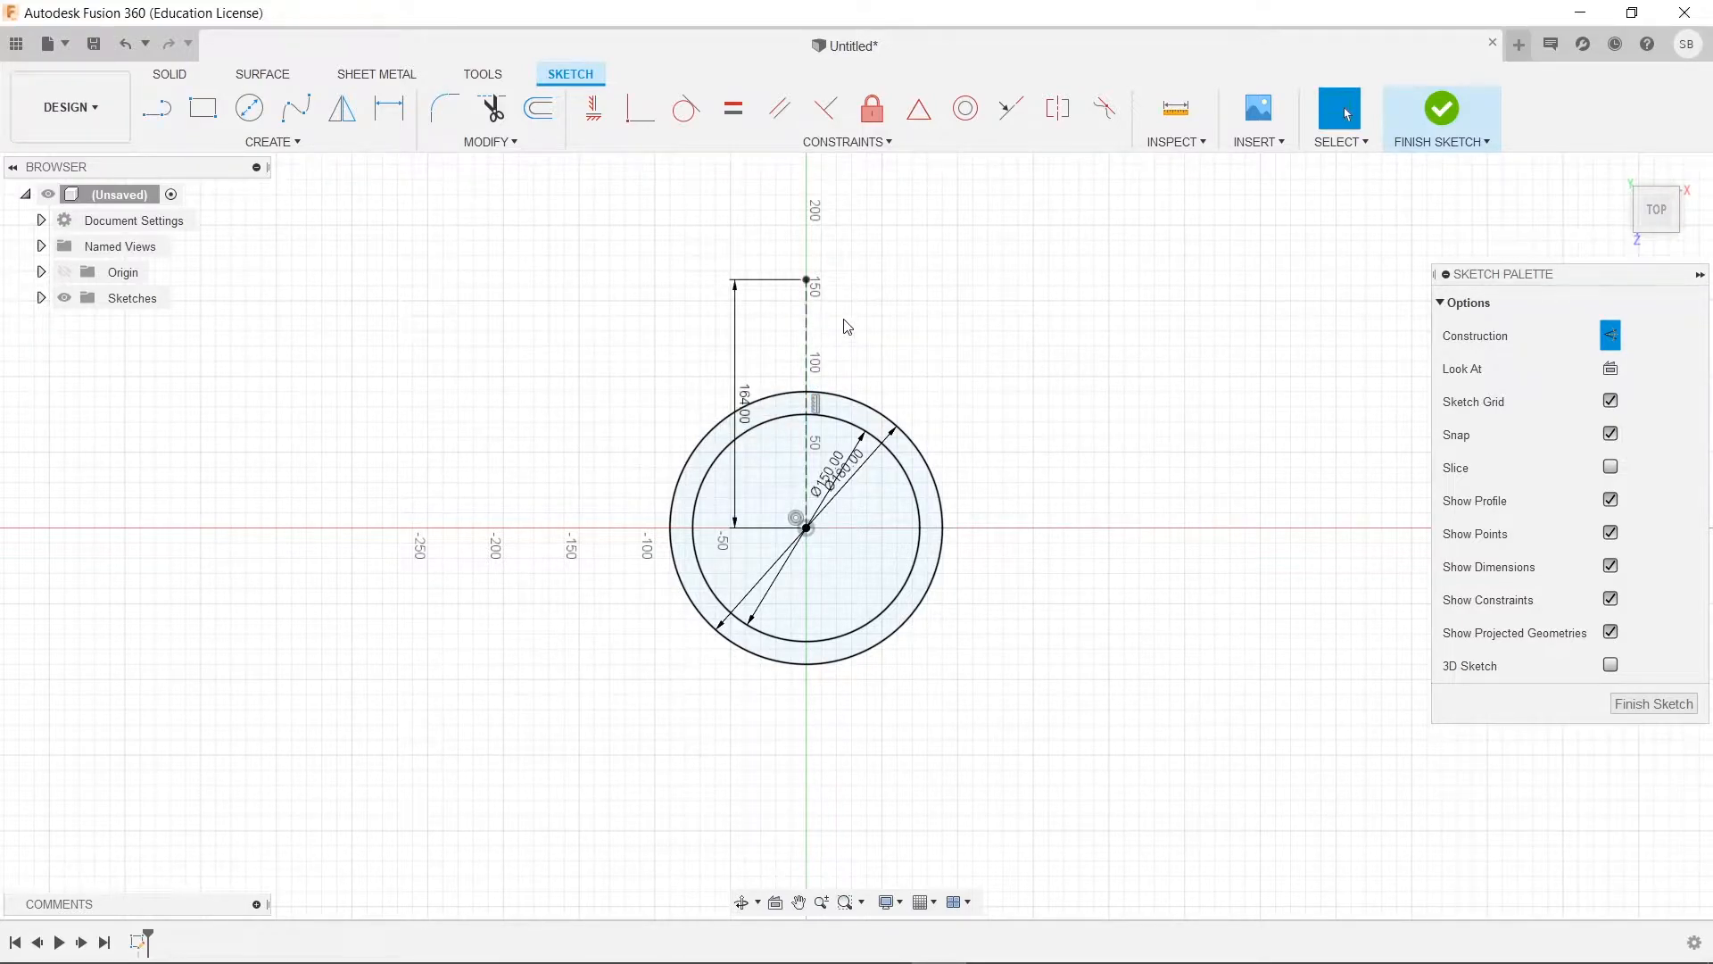
Draw a 60 mm diameter circle with normal linetype, centred on the upper end of the construction line.
key("alt+Tab")
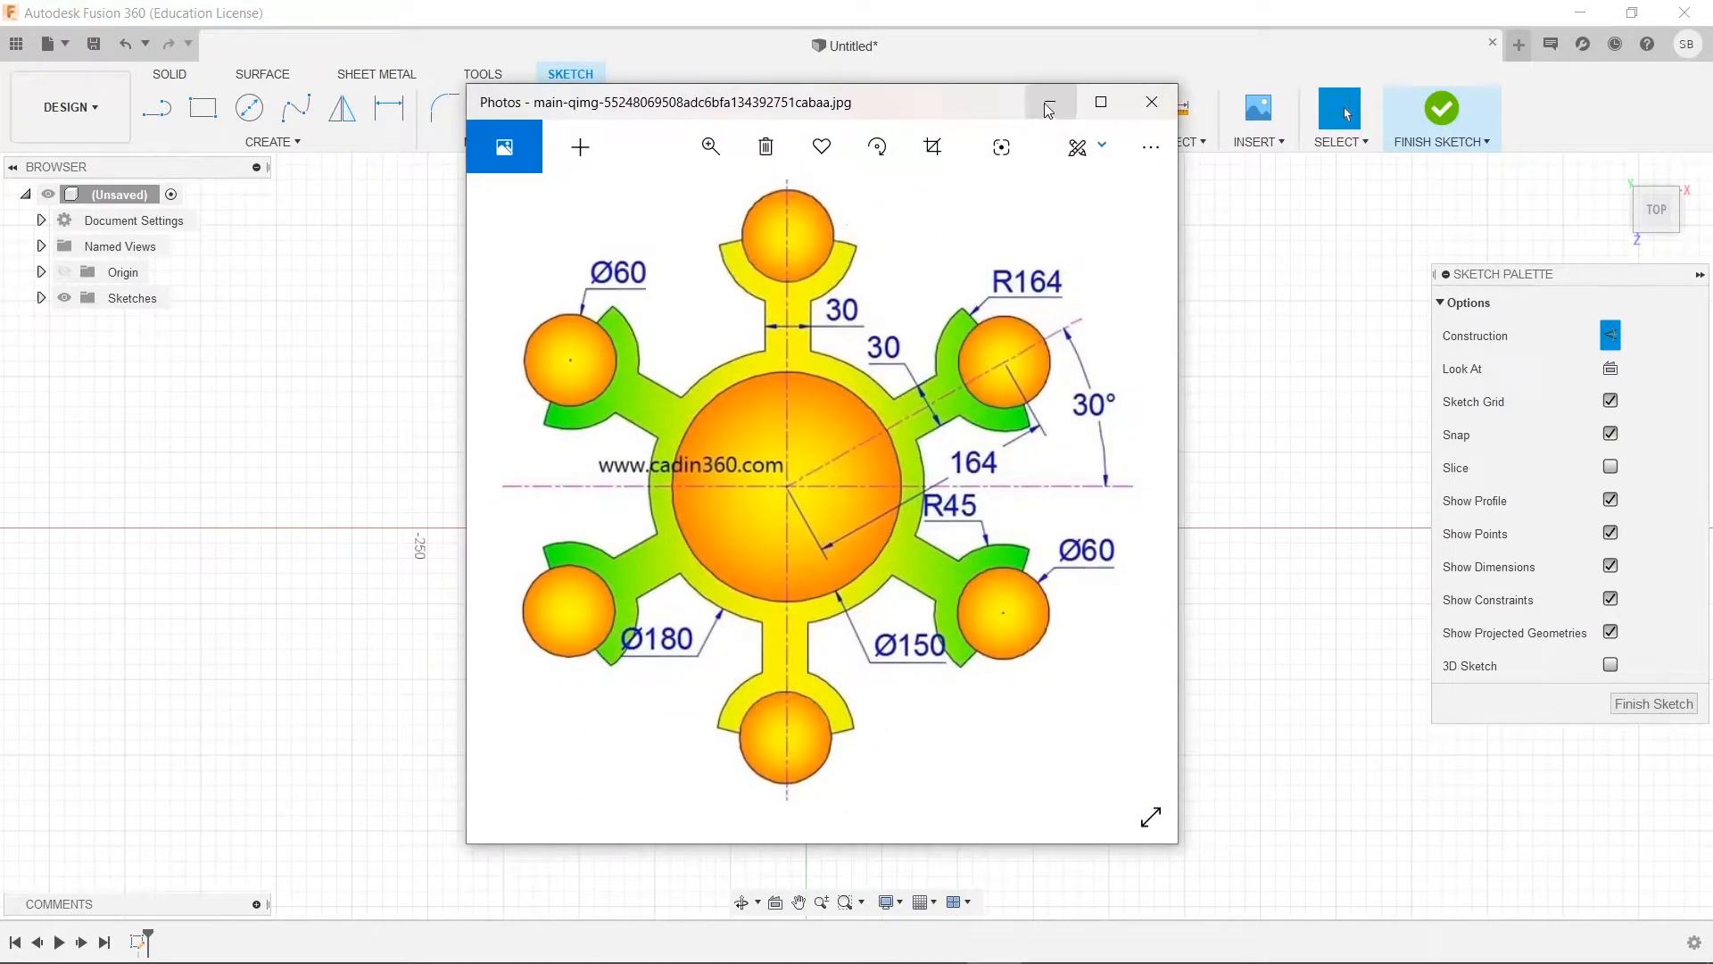
key("alt+Tab")
key("c")
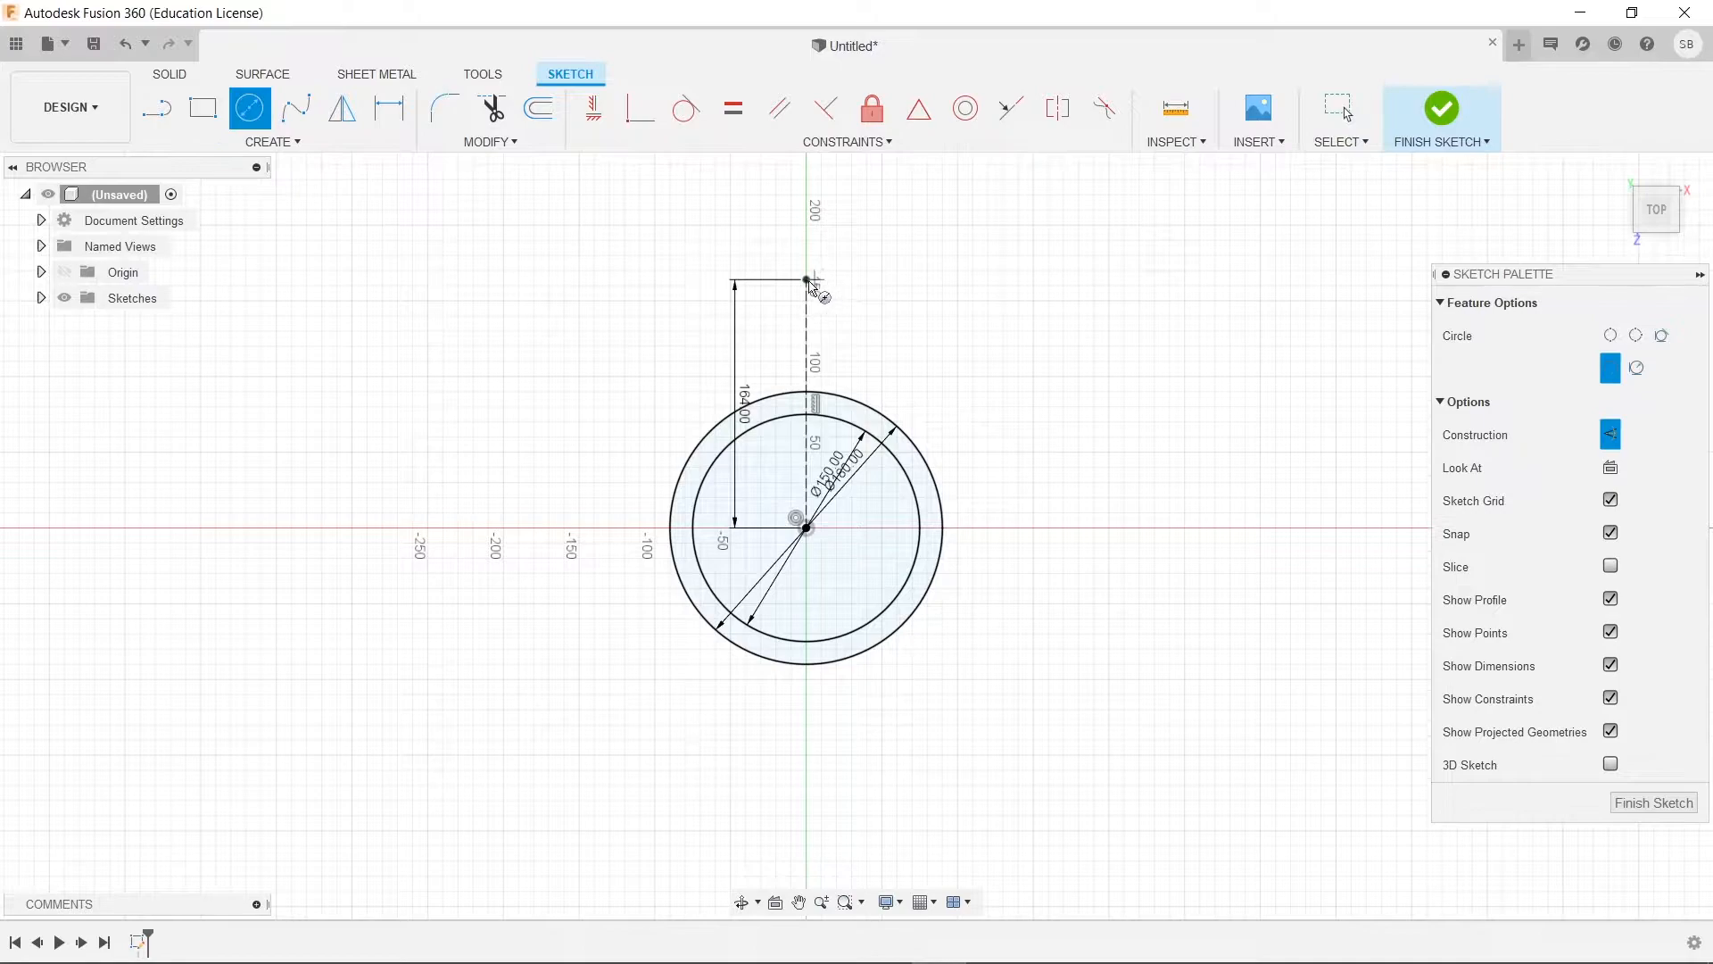
left_click(806, 279)
type("60")
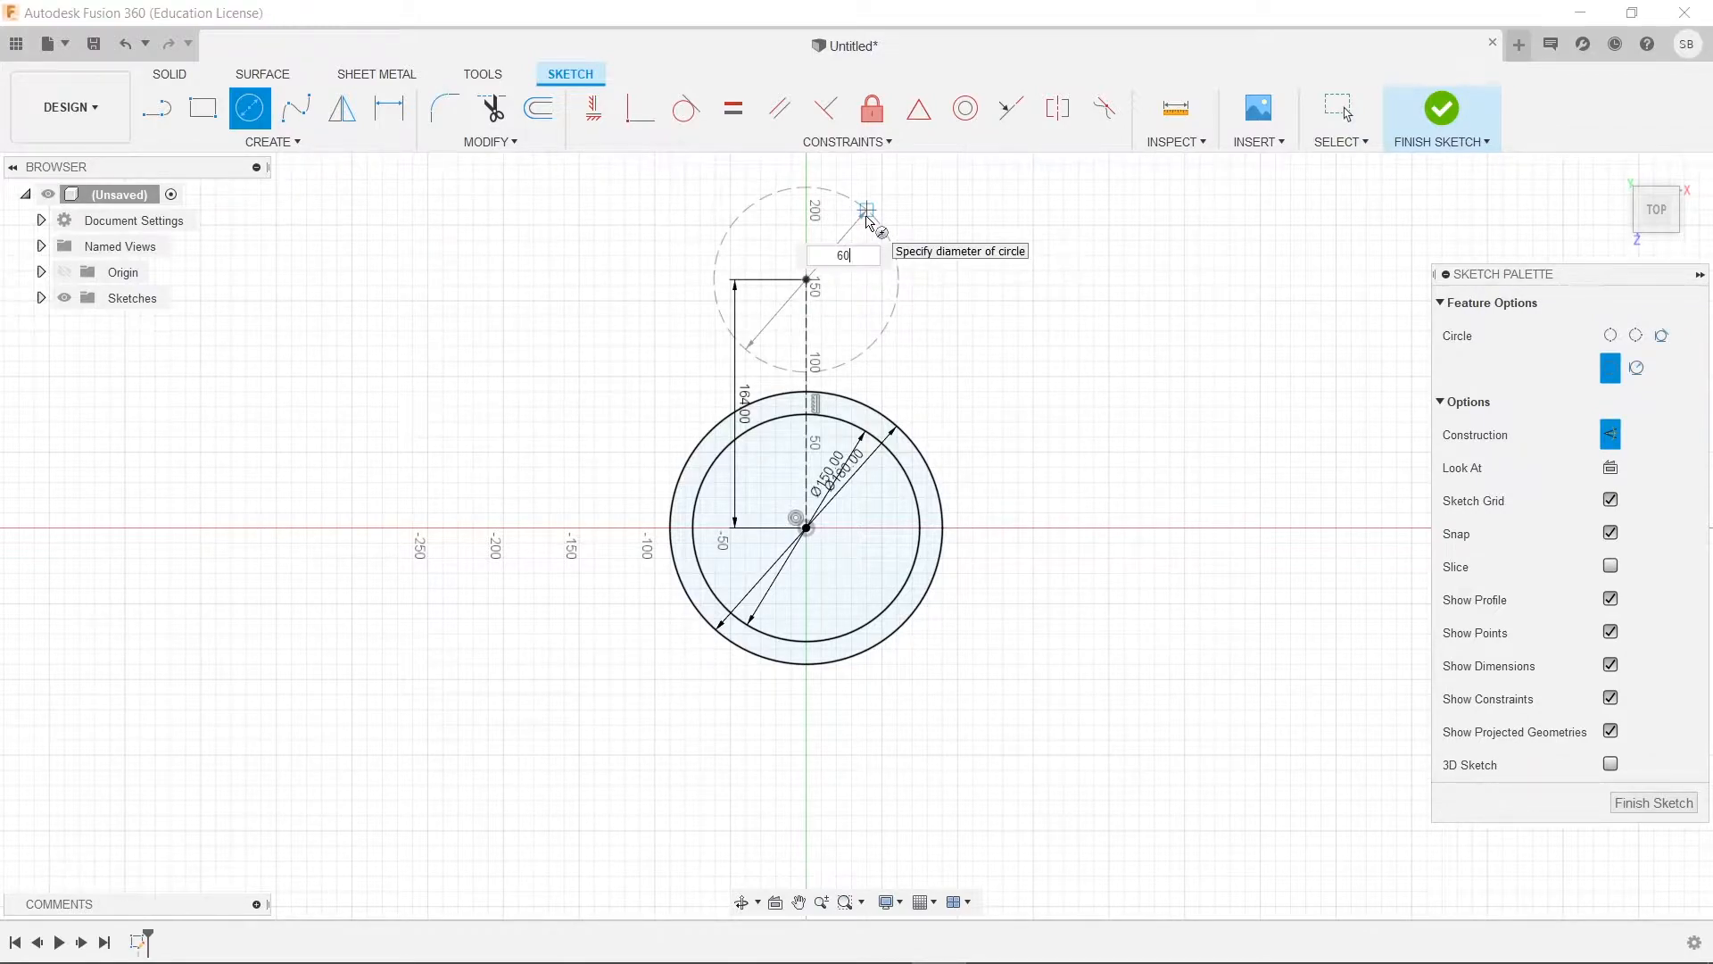
key("Tab")
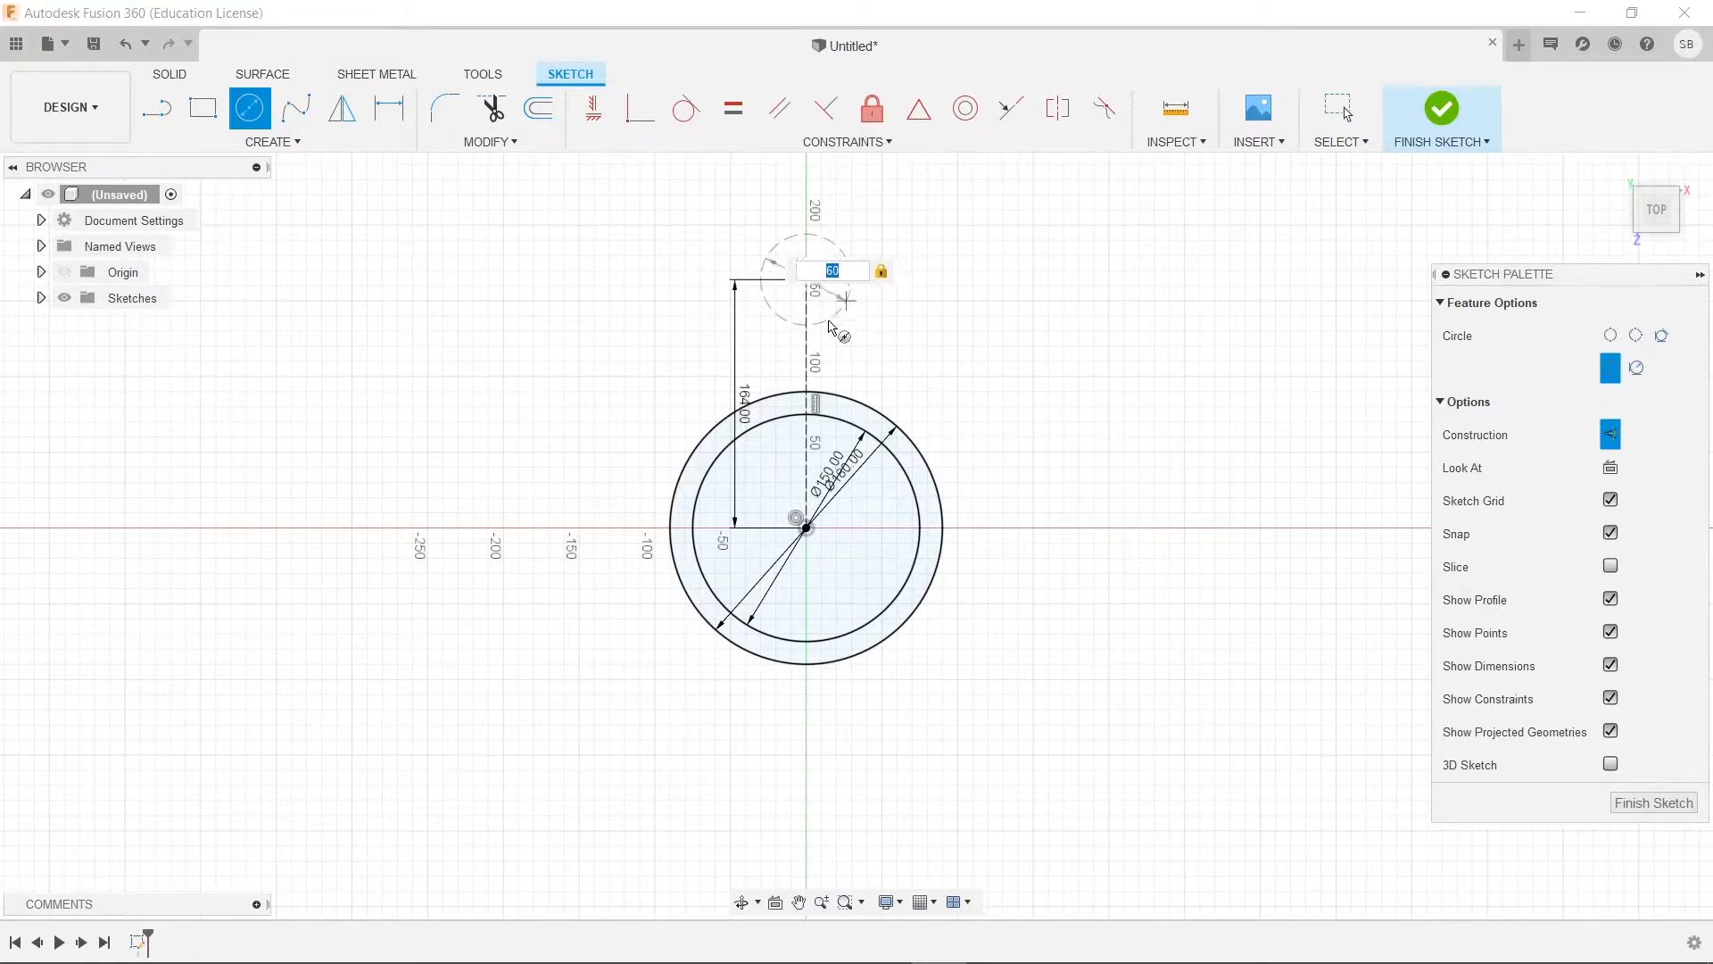
left_click(1613, 435)
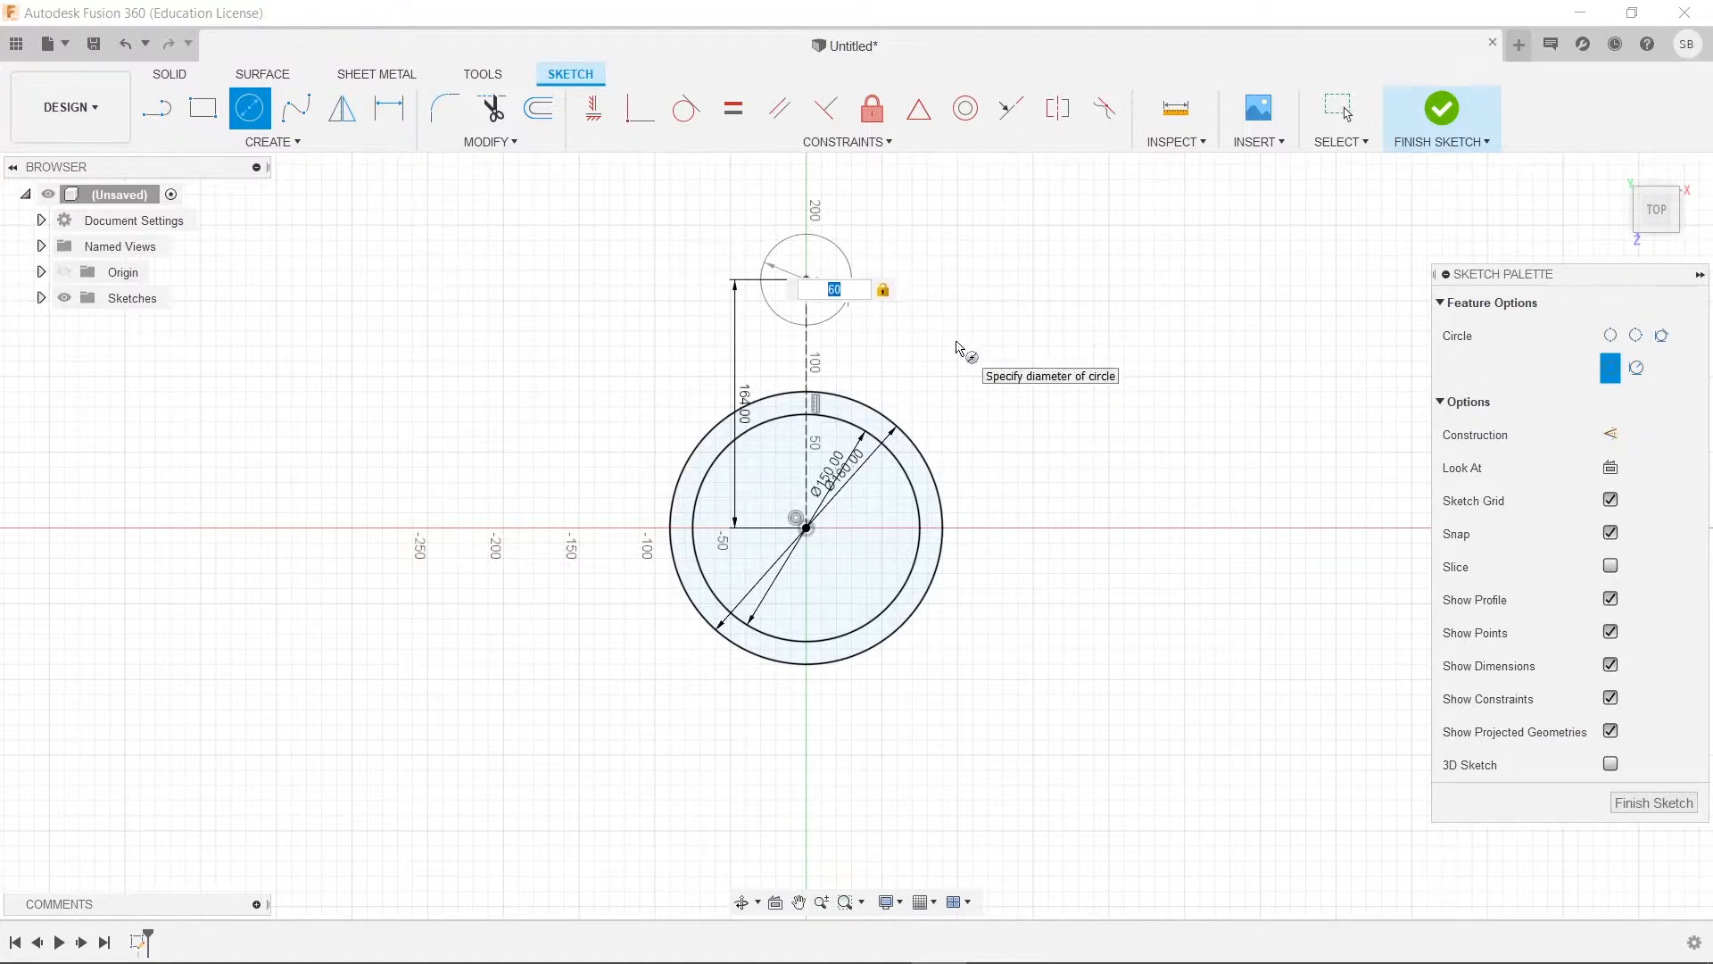
key("Return")
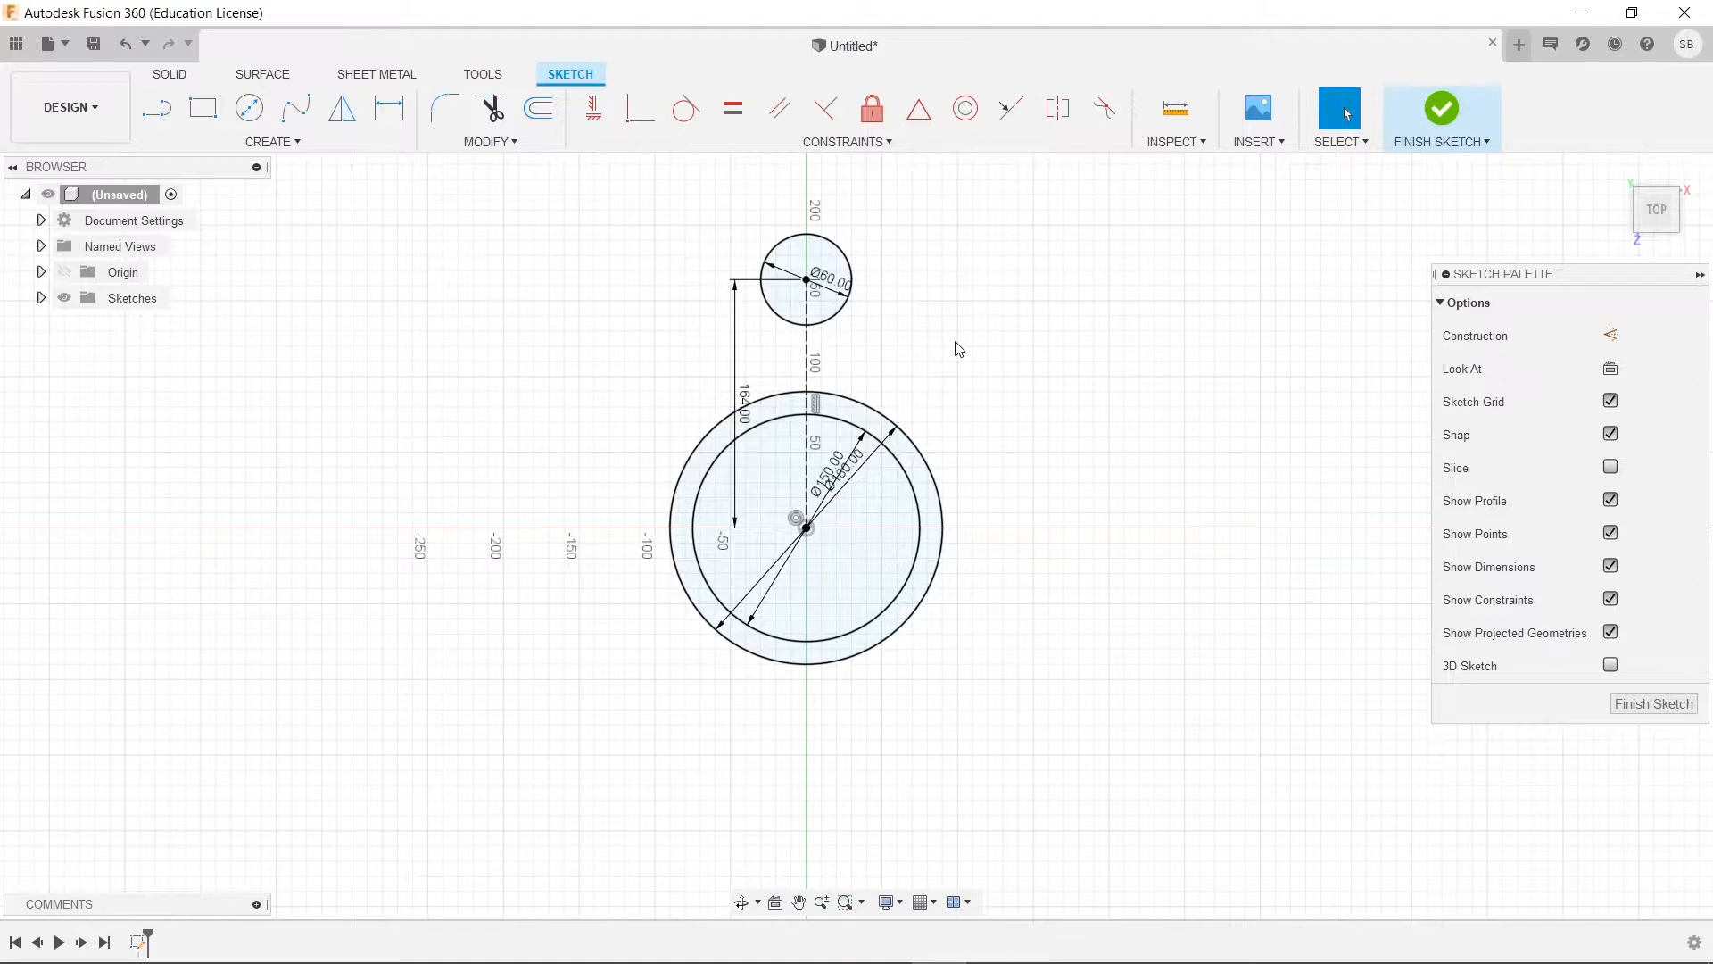
Check the reference drawing and add a 90 mm diameter circle concentric with the 60 mm circle.
key("alt+Tab")
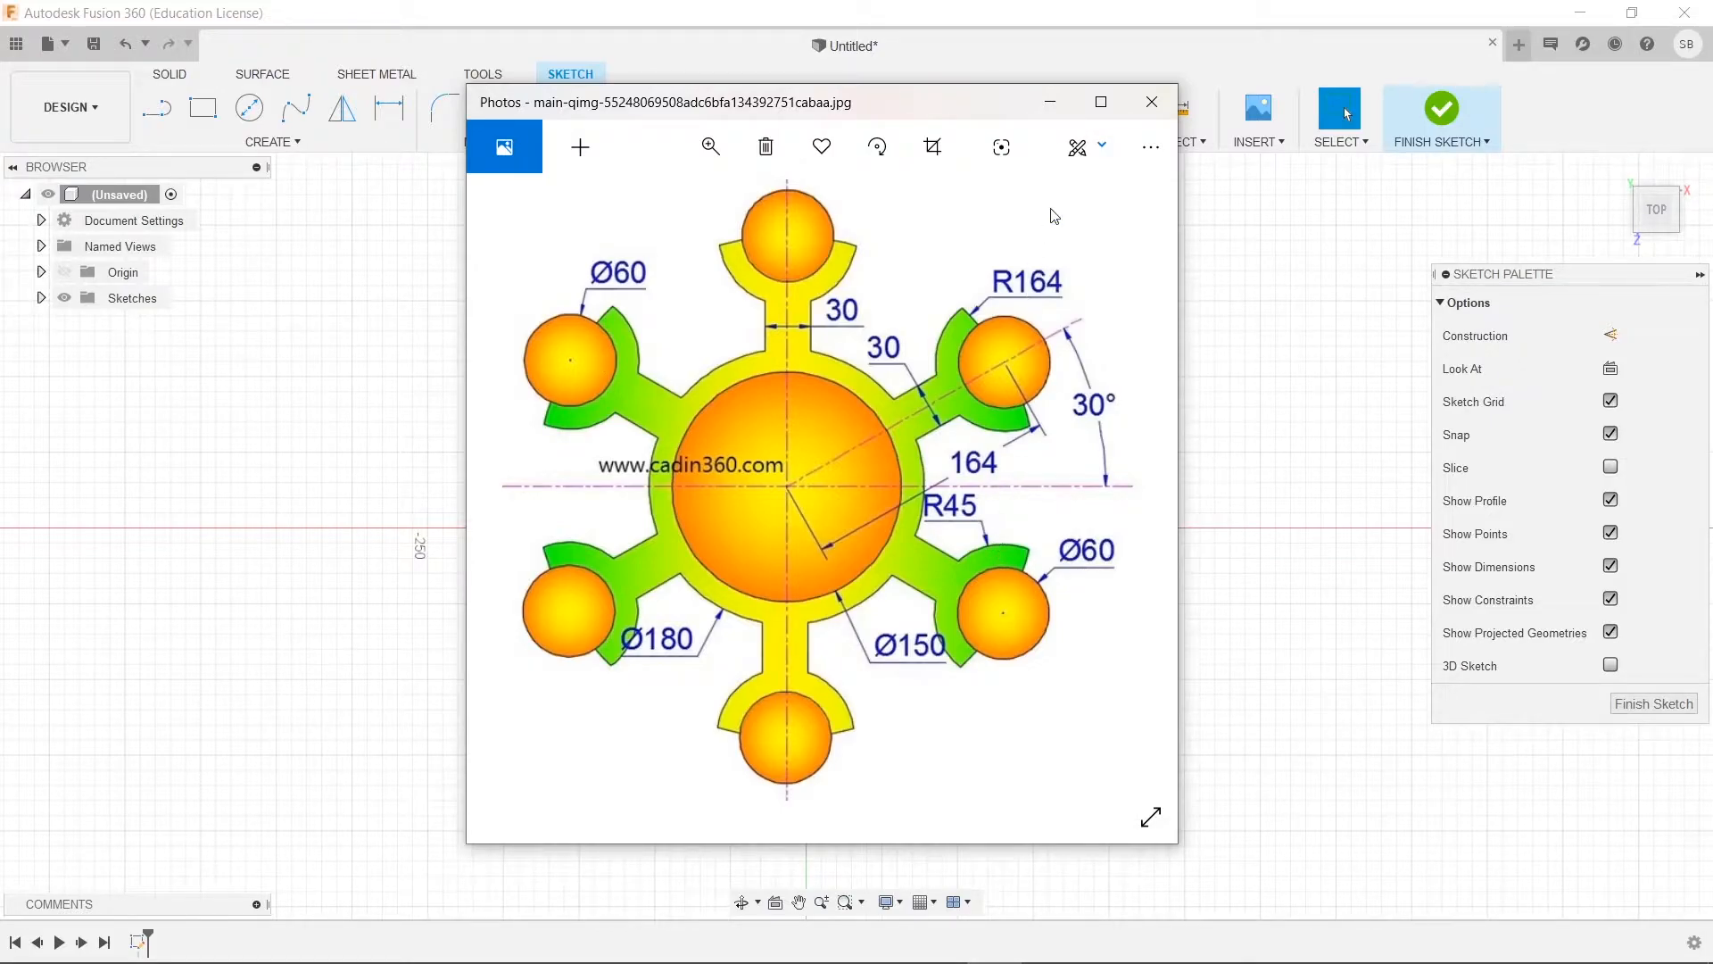
left_click(1152, 101)
left_click(249, 108)
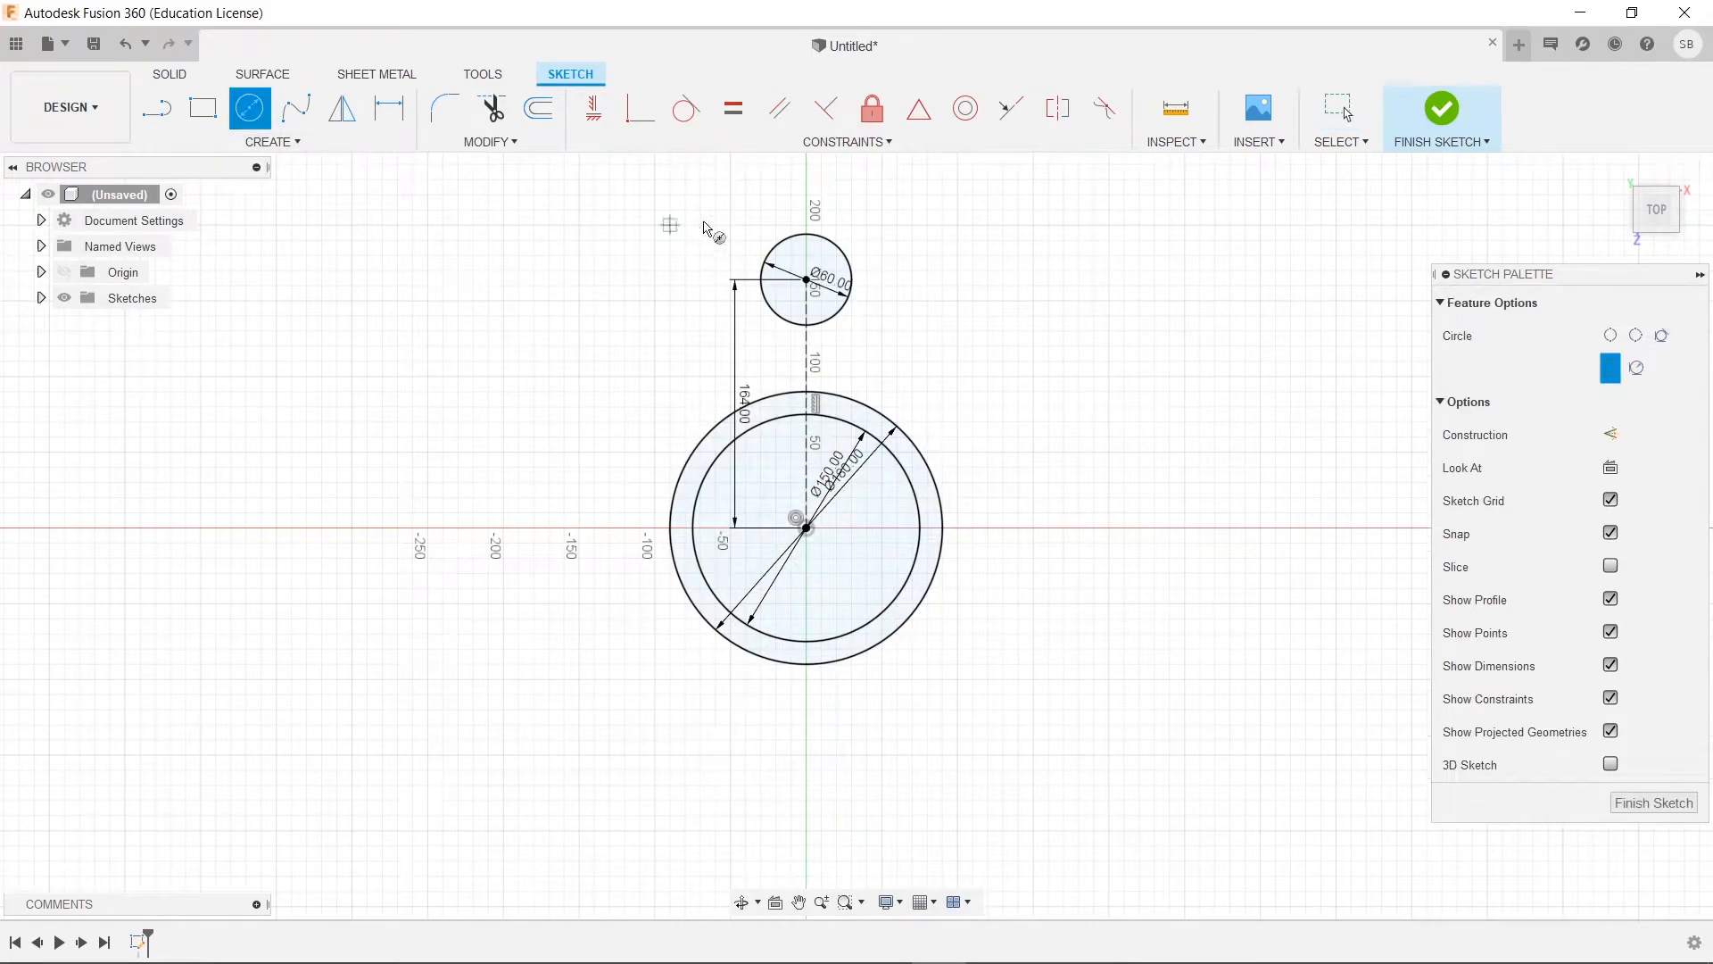
left_click(806, 279)
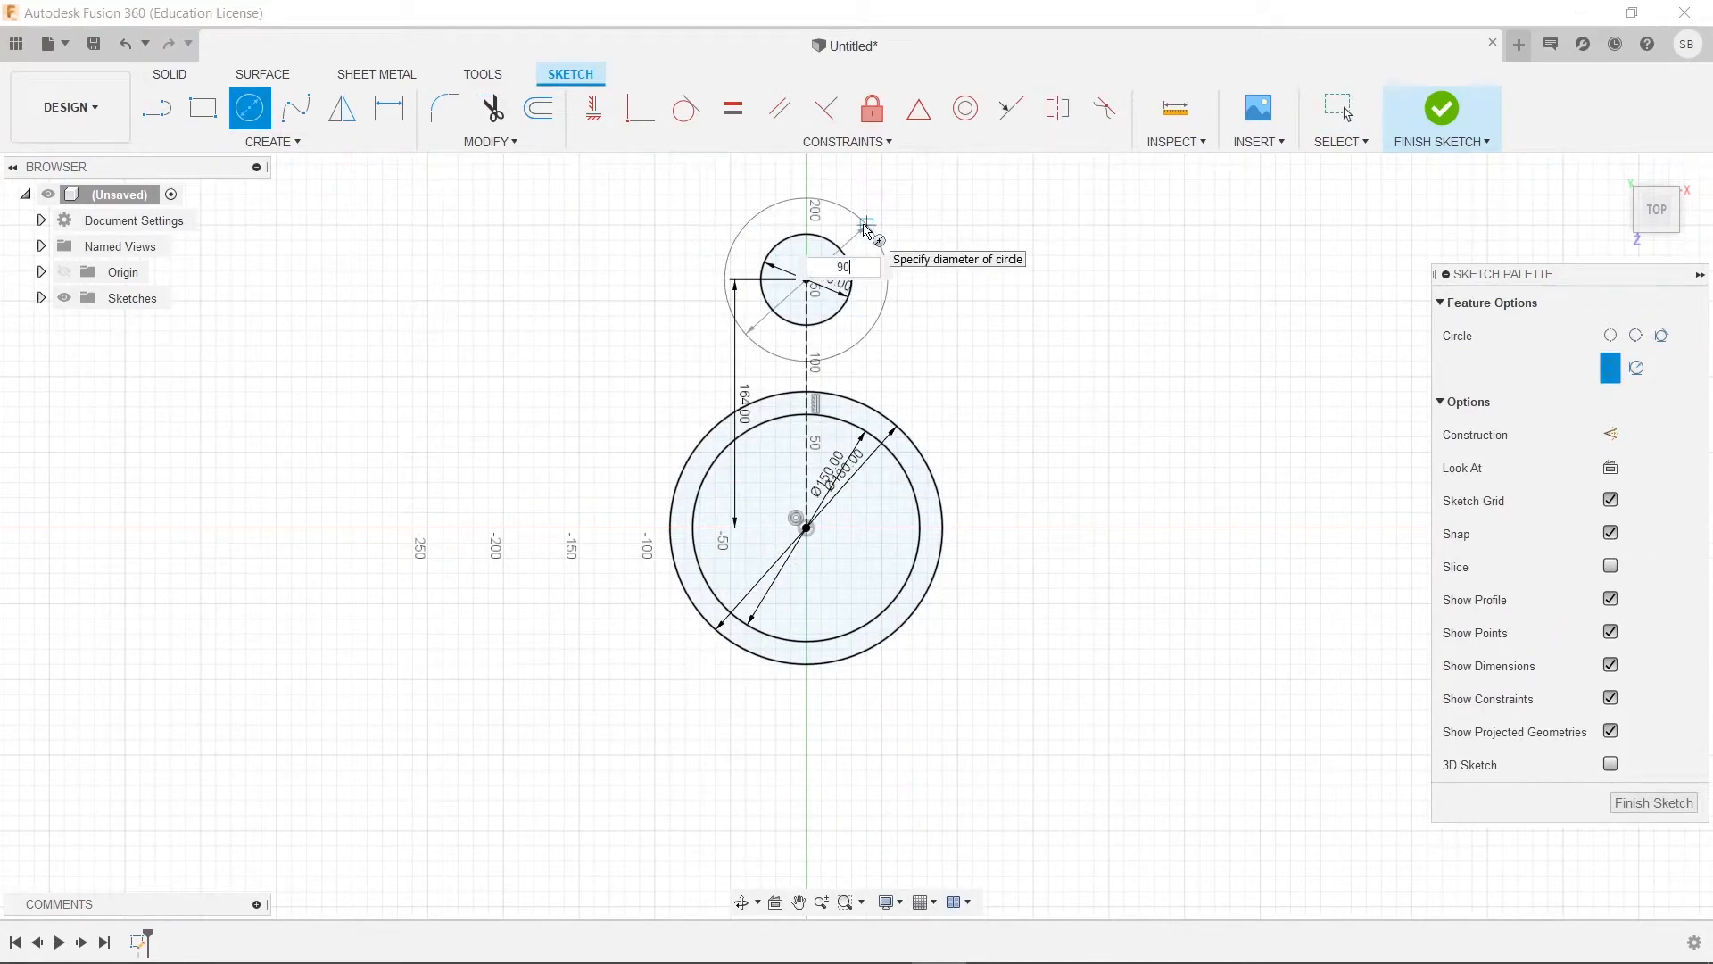
key("Escape")
Check the reference drawing and draw a circle centred on the origin with a diameter of 164*2 mm.
key("alt+Tab")
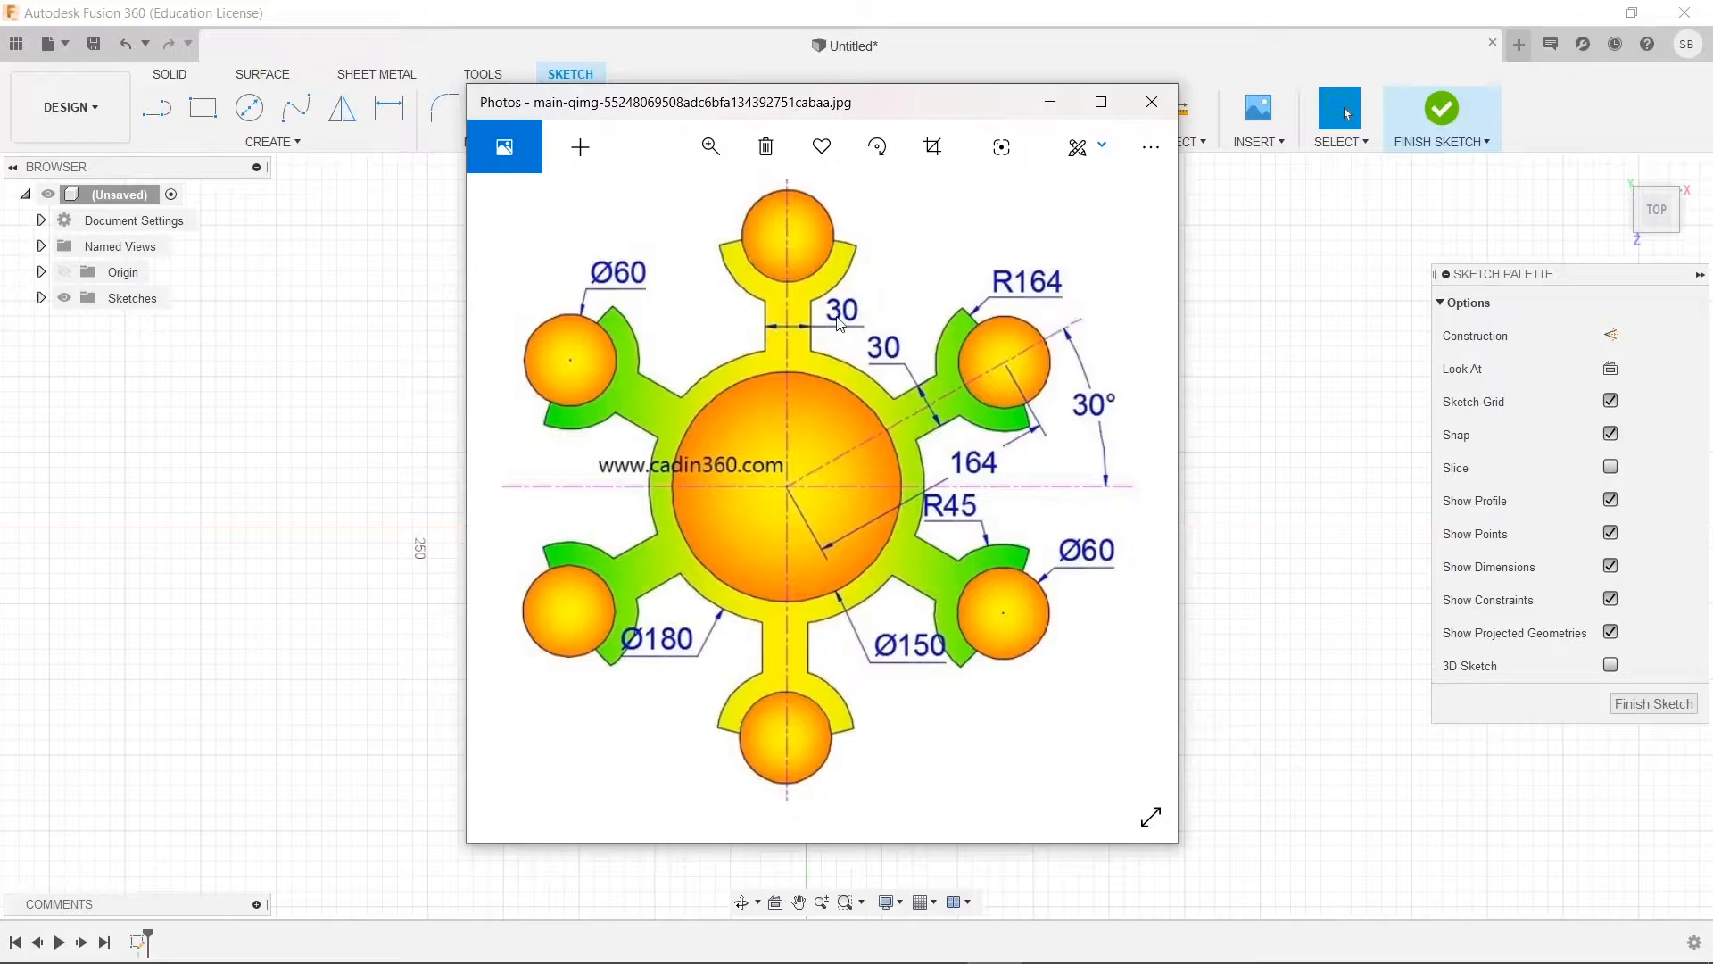
left_click(1051, 101)
key("c")
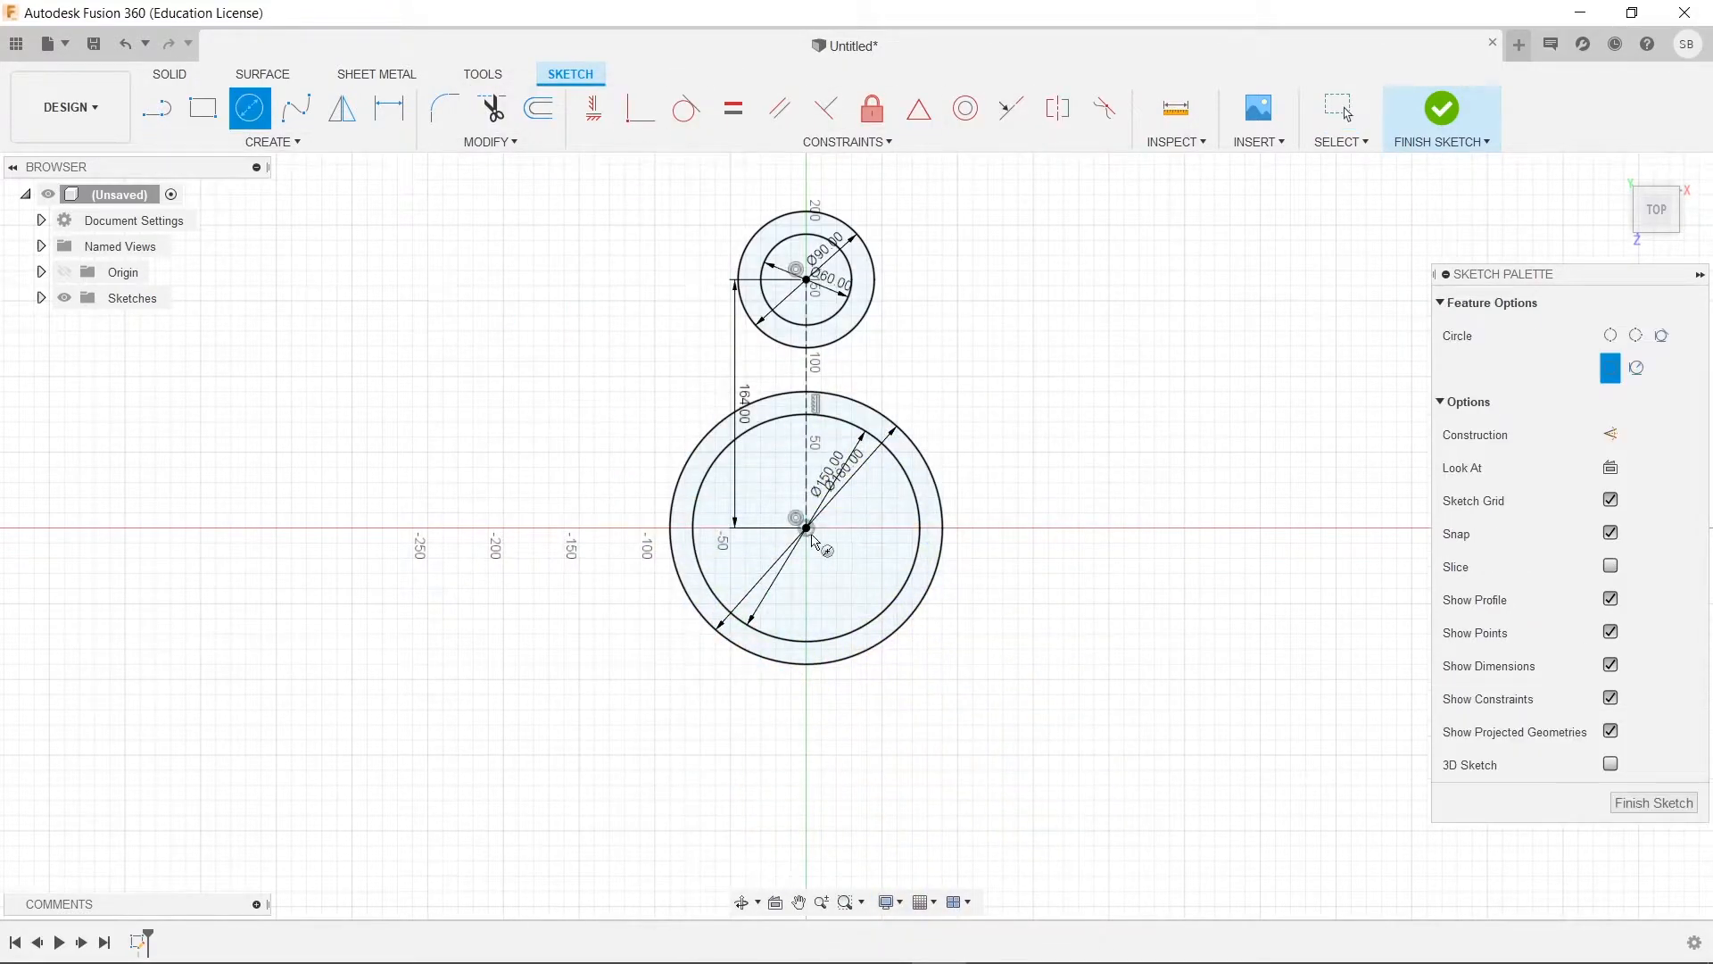
left_click(807, 529)
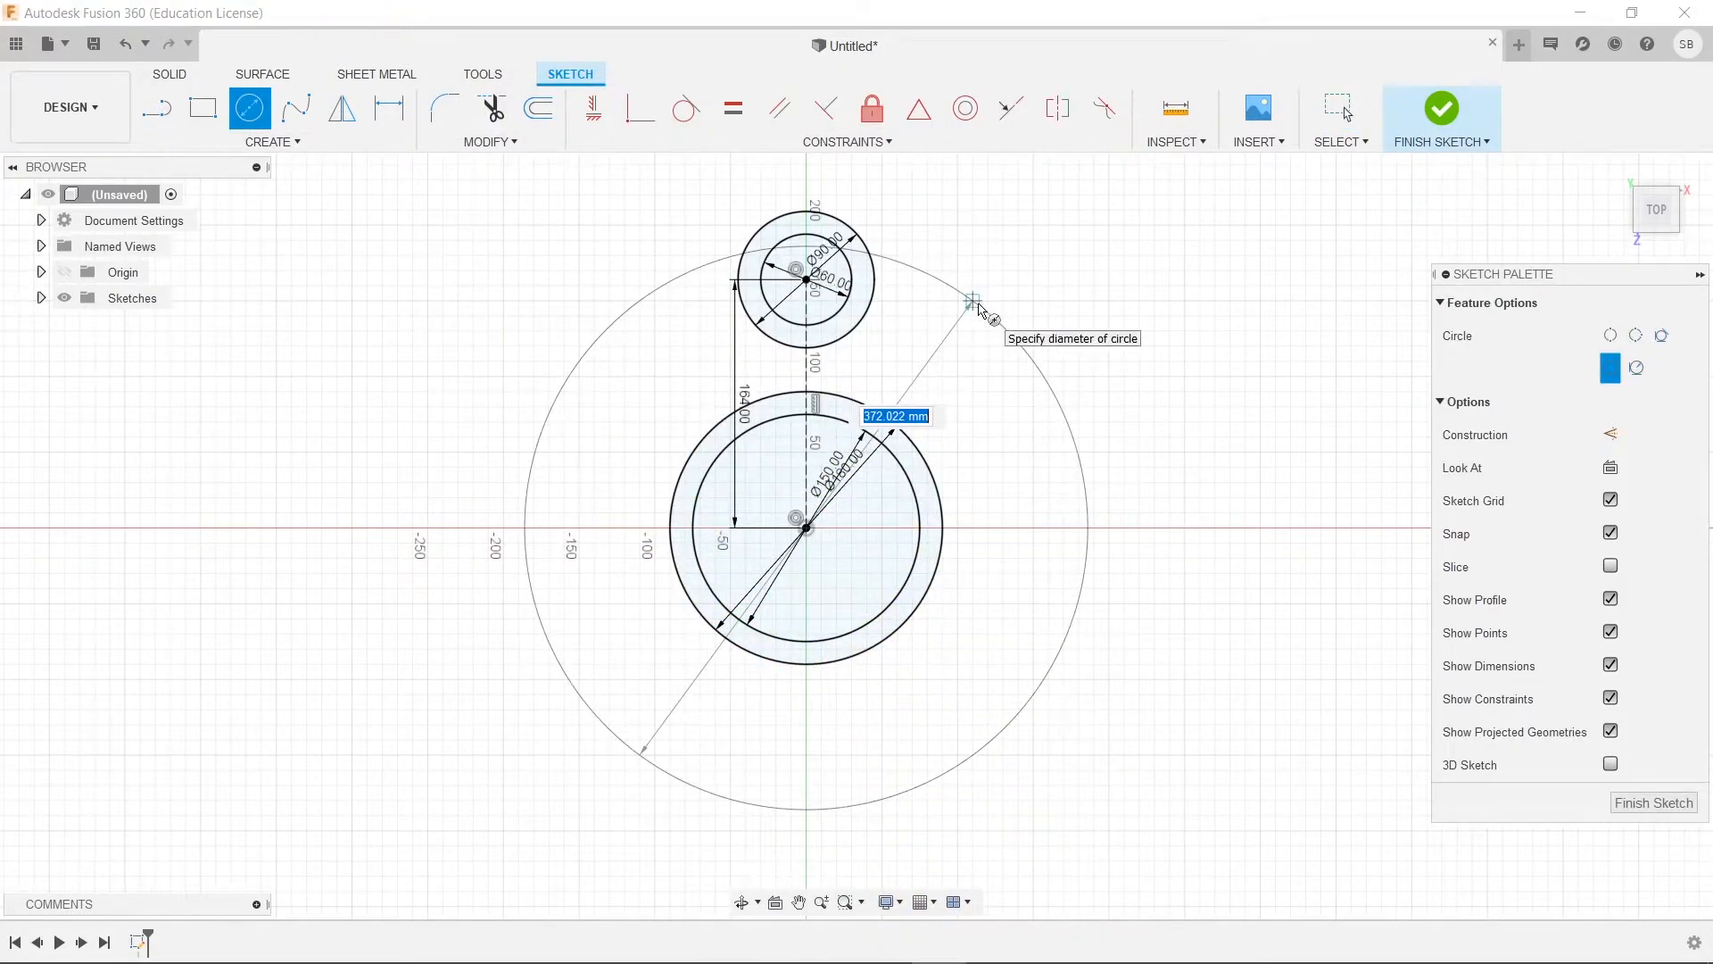
type("164*2")
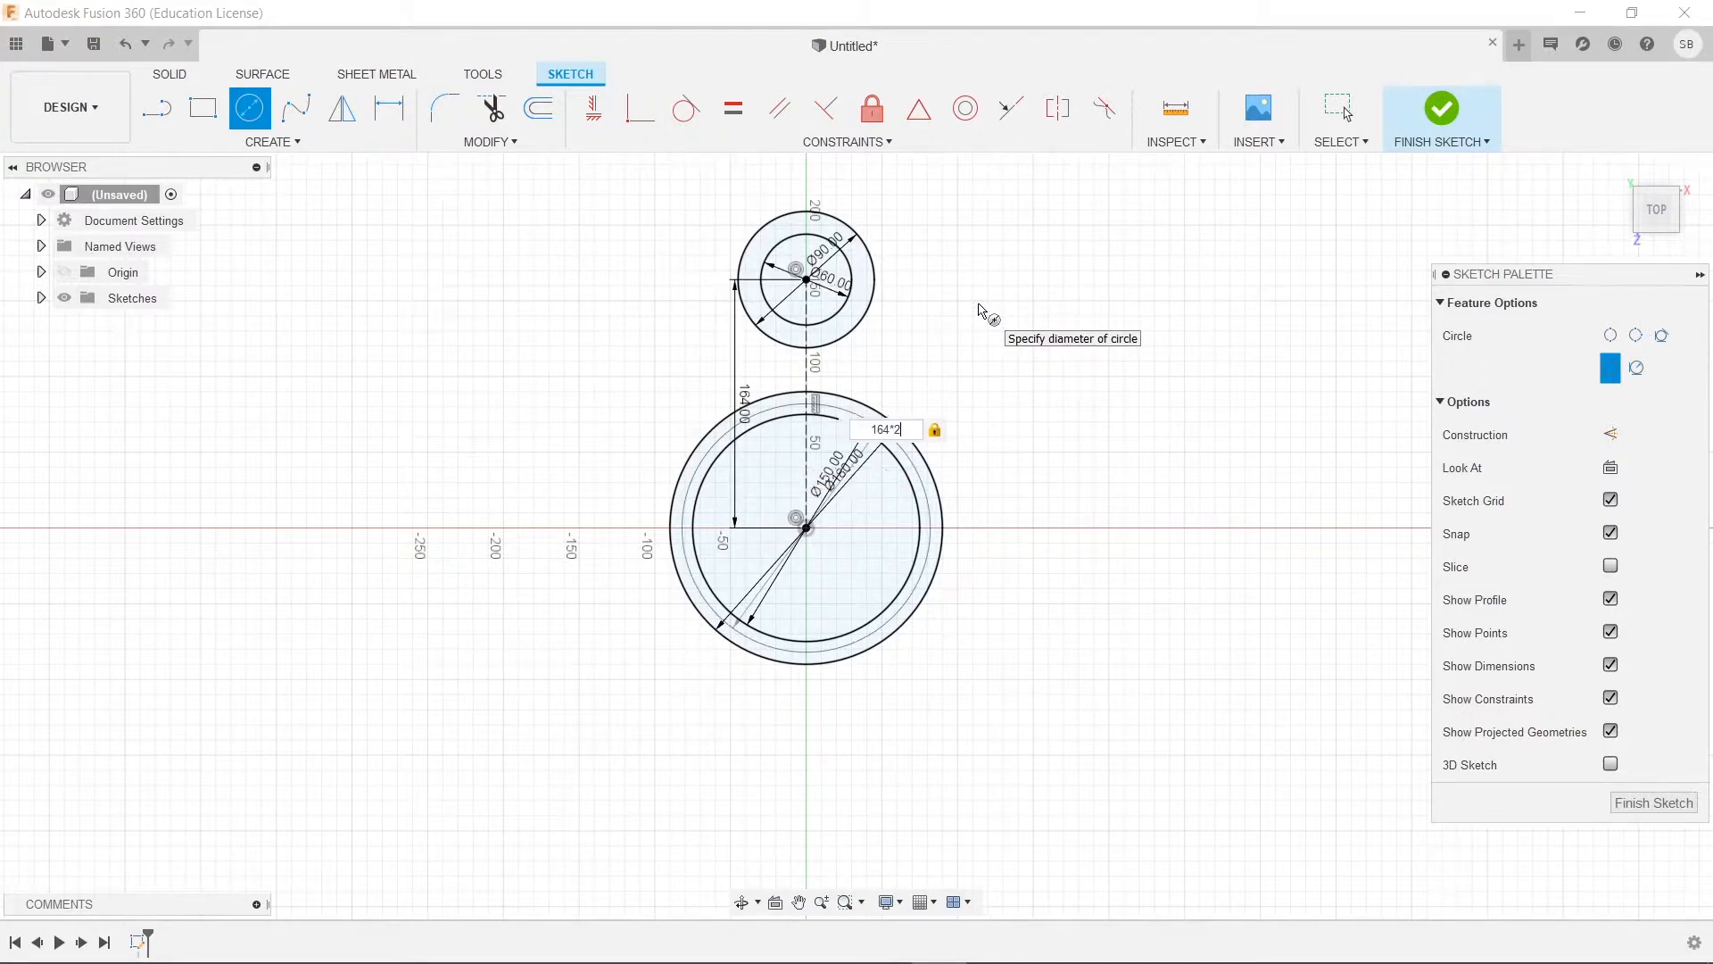
key("Return")
key("Escape")
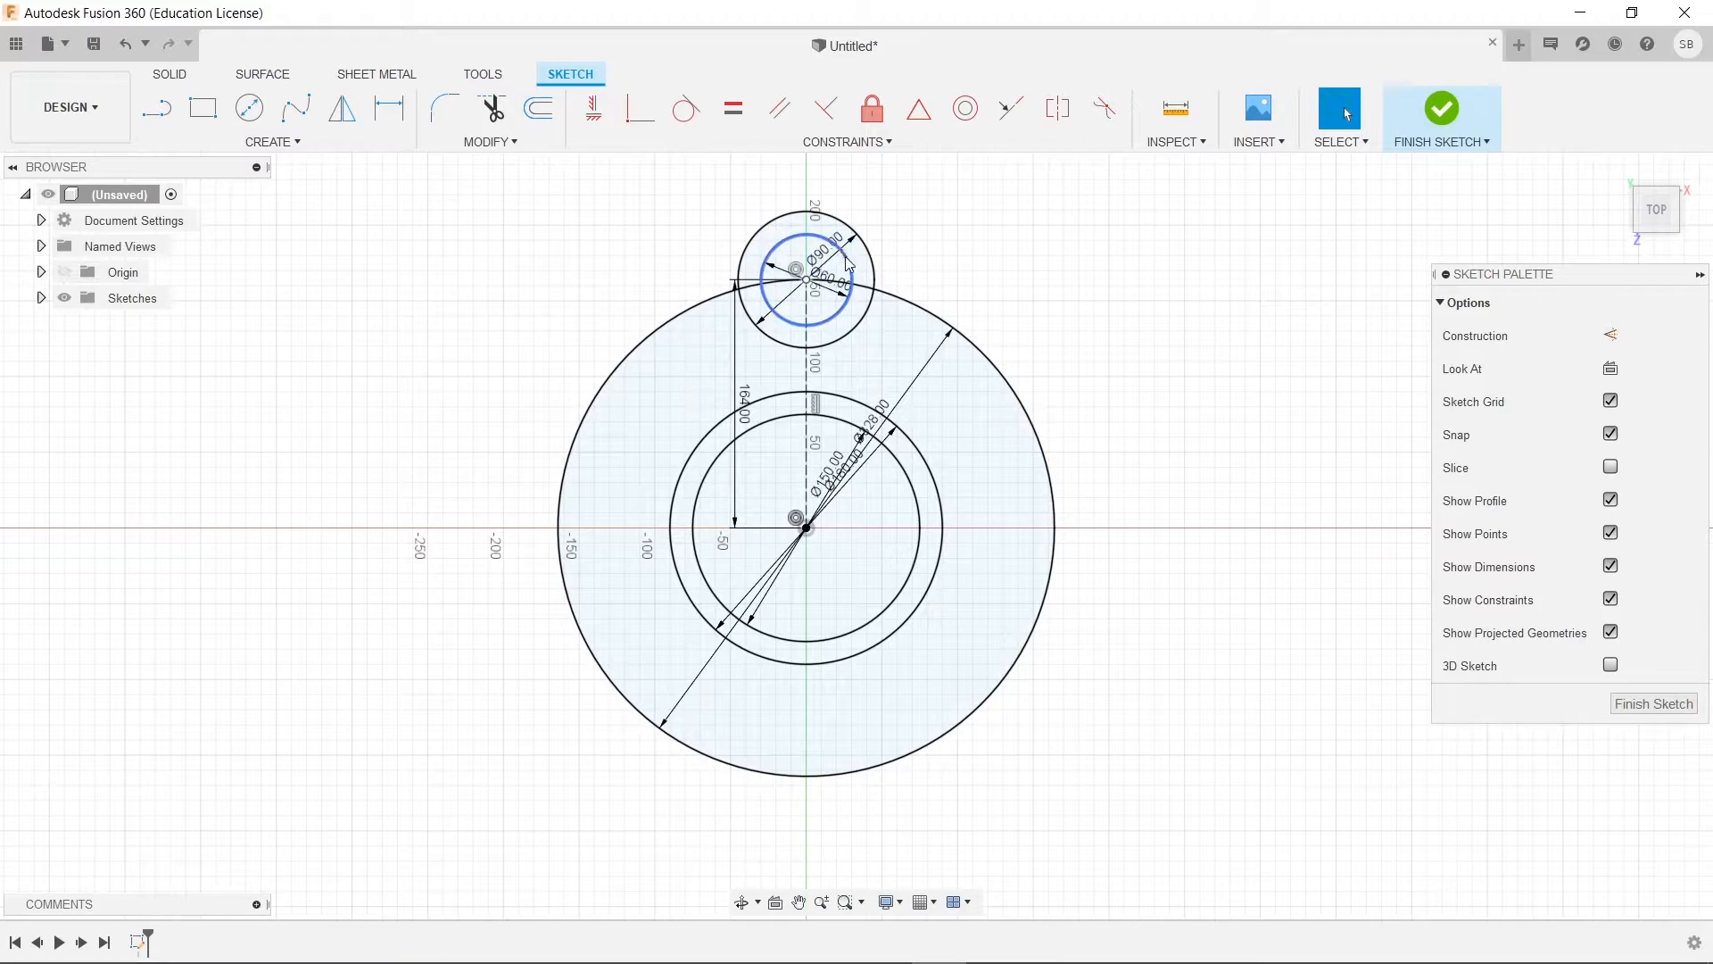
Trim the large circle outside the 90 mm circle, the 90 mm circle's upper arc, and the remaining arc inside the 60 mm circle.
key("alt+Tab")
key("alt+Tab")
left_click(496, 114)
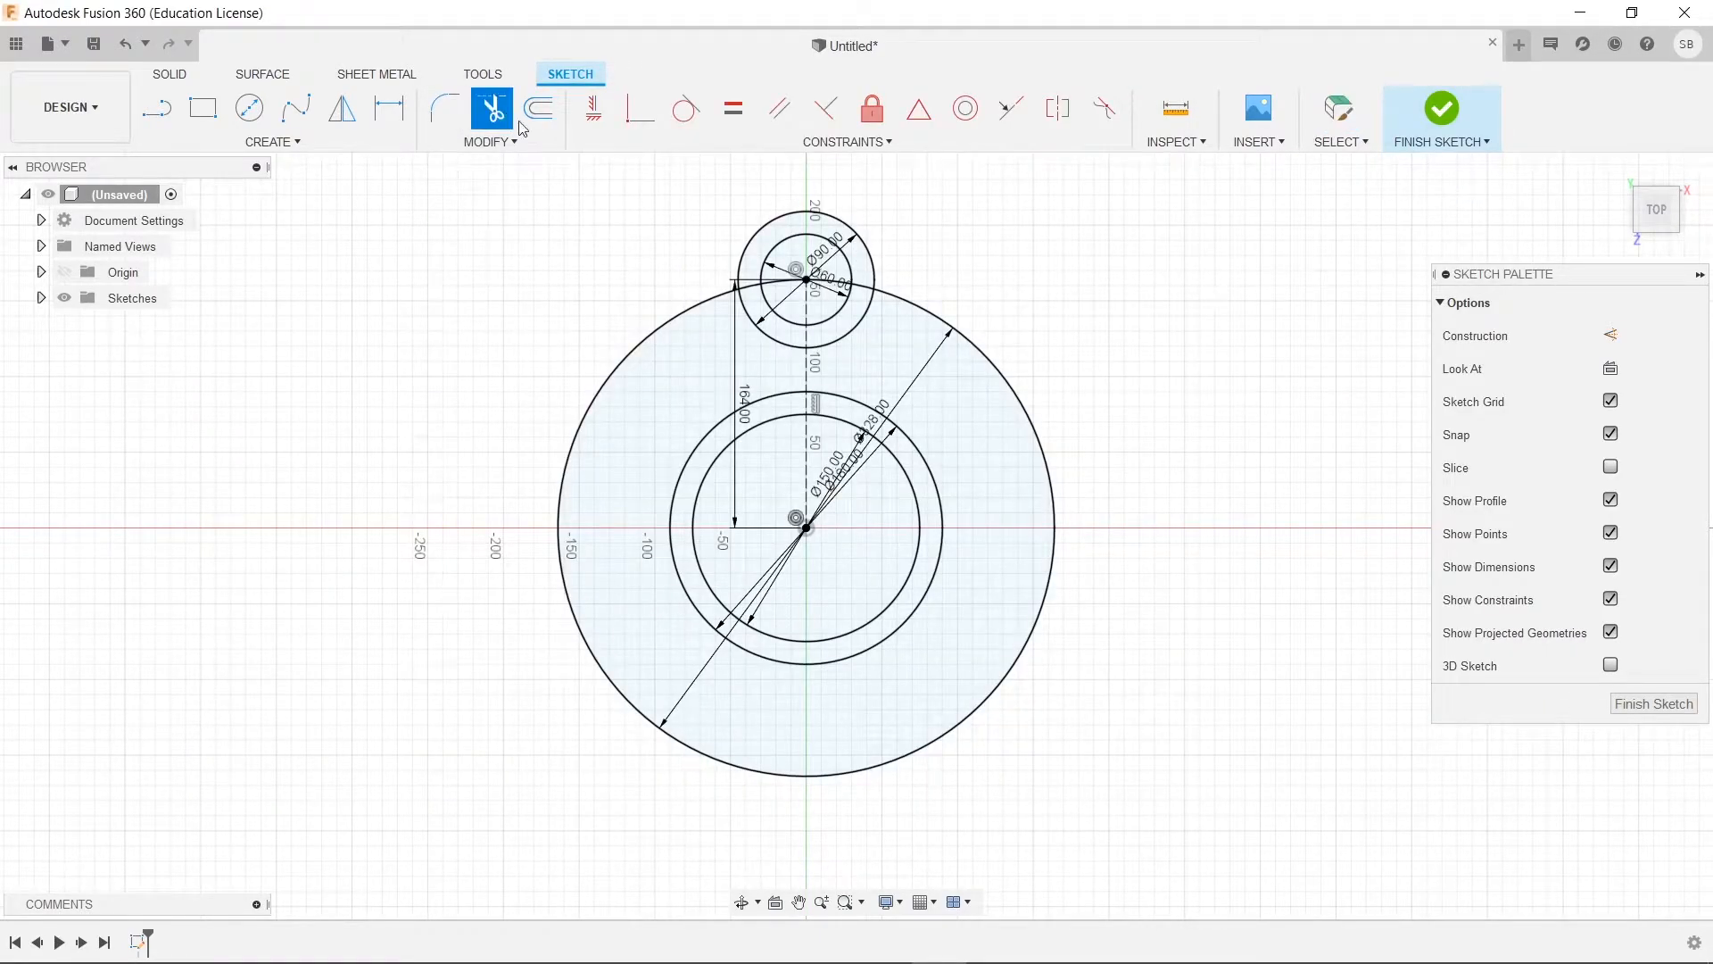
left_click(673, 323)
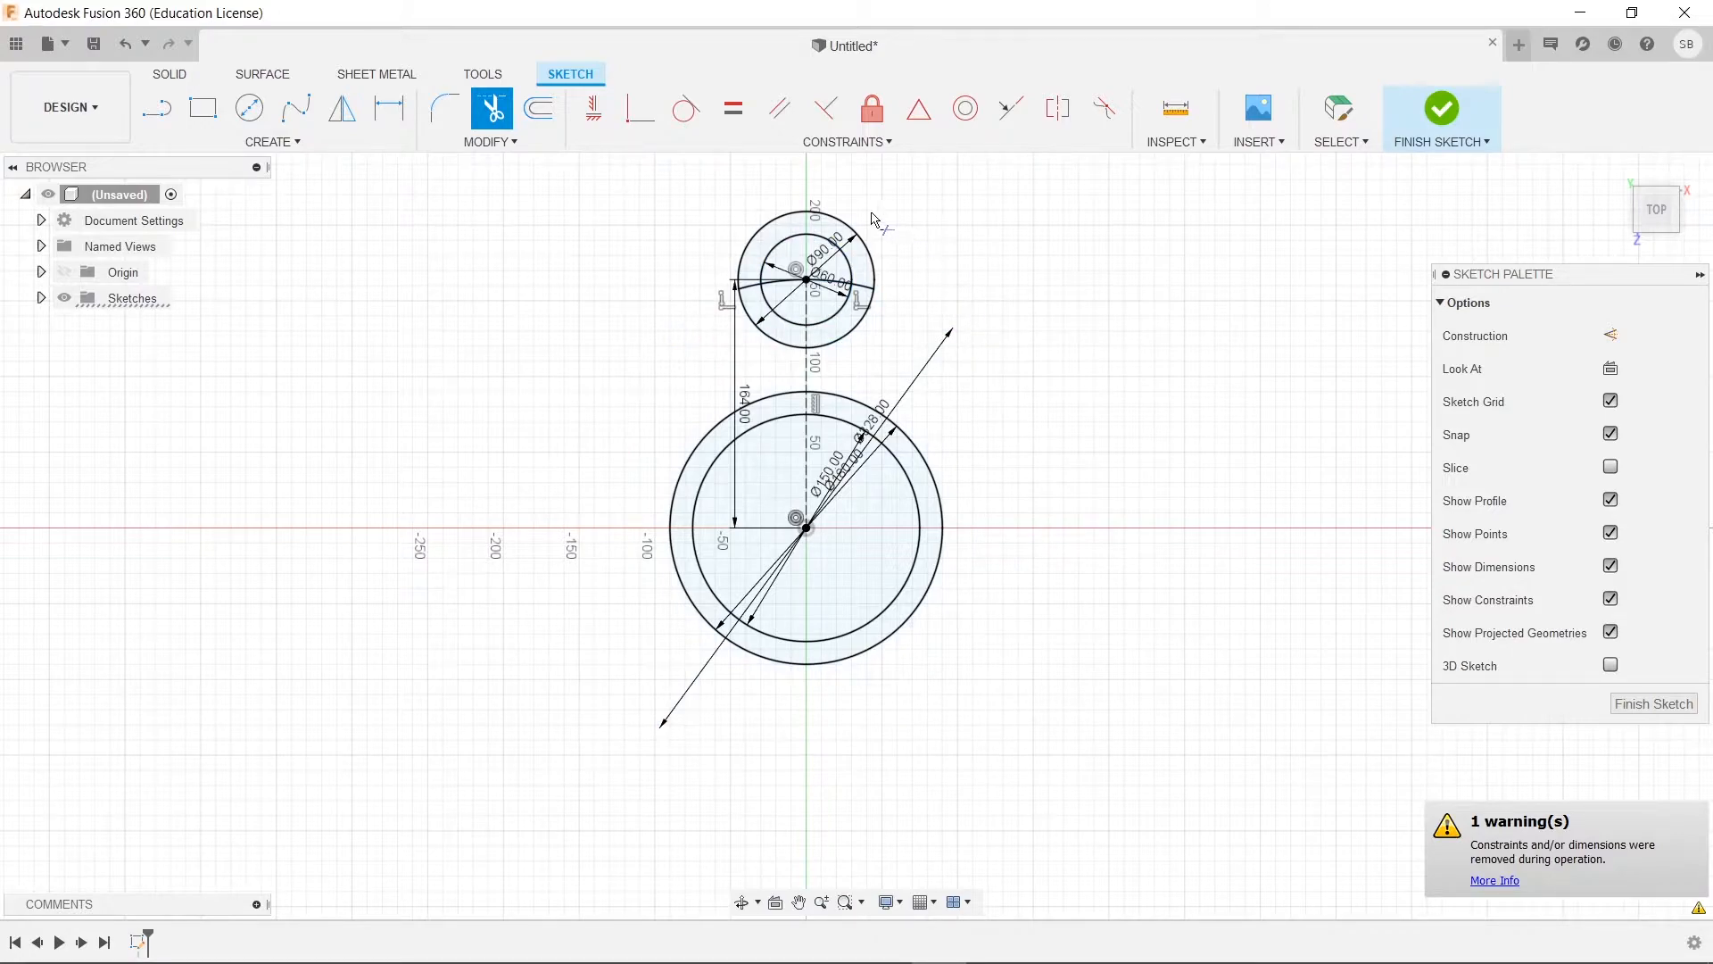
left_click(830, 216)
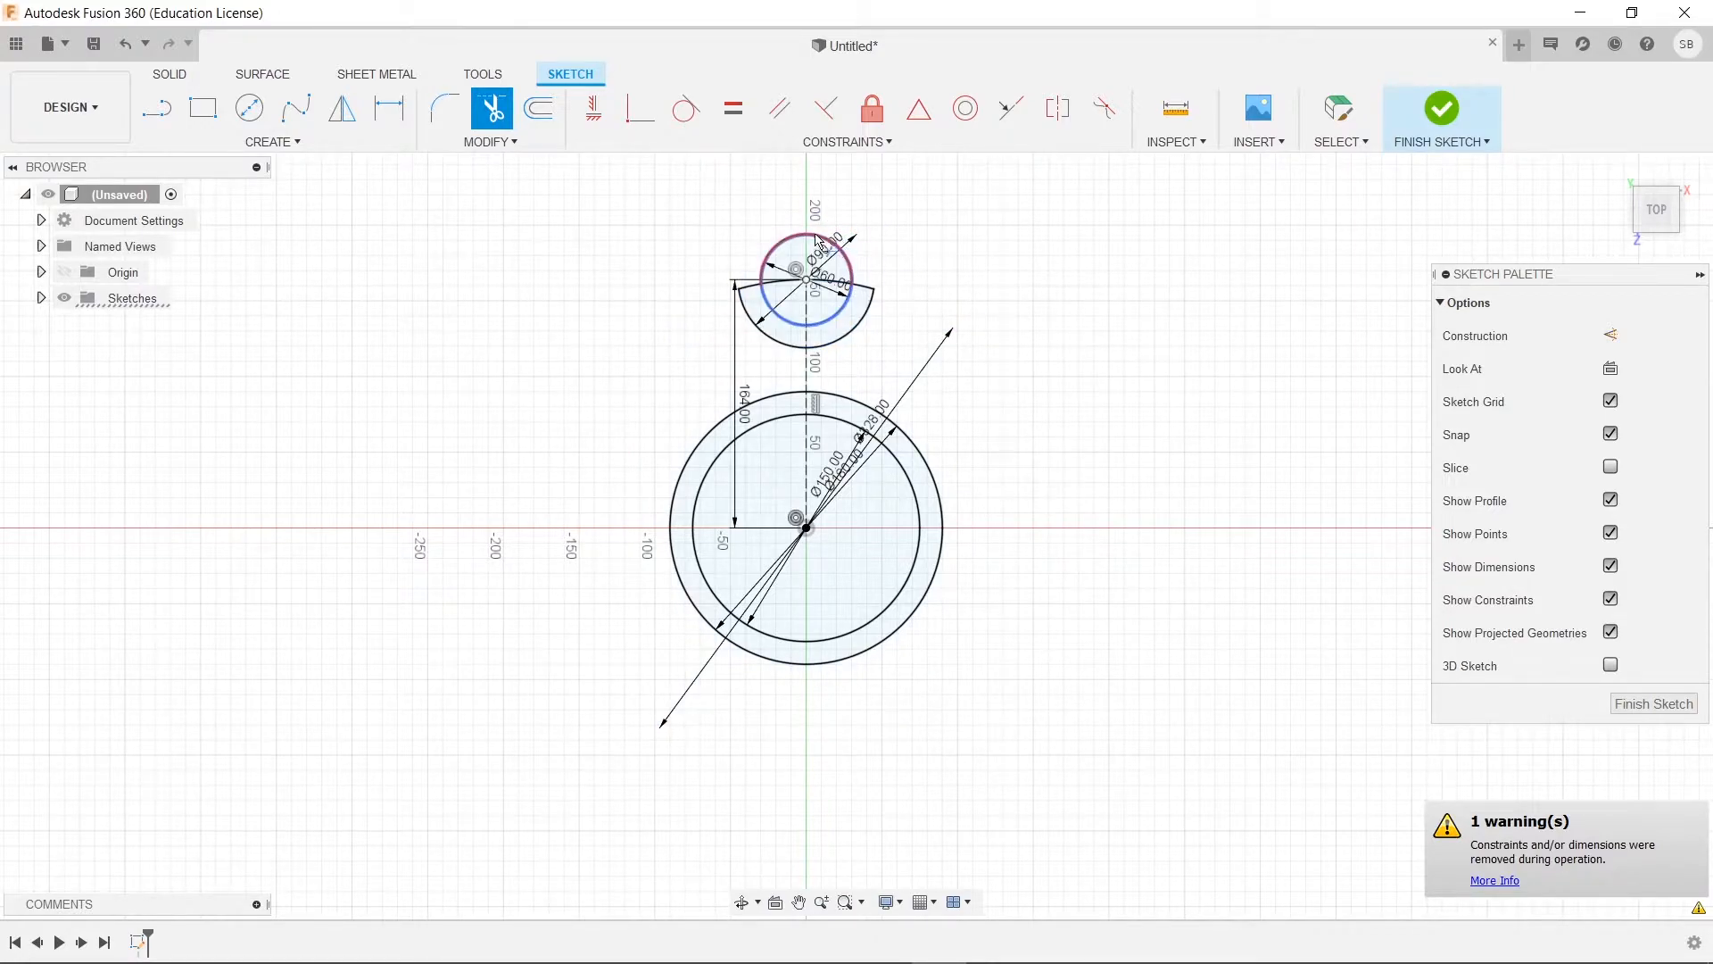
left_click(840, 287)
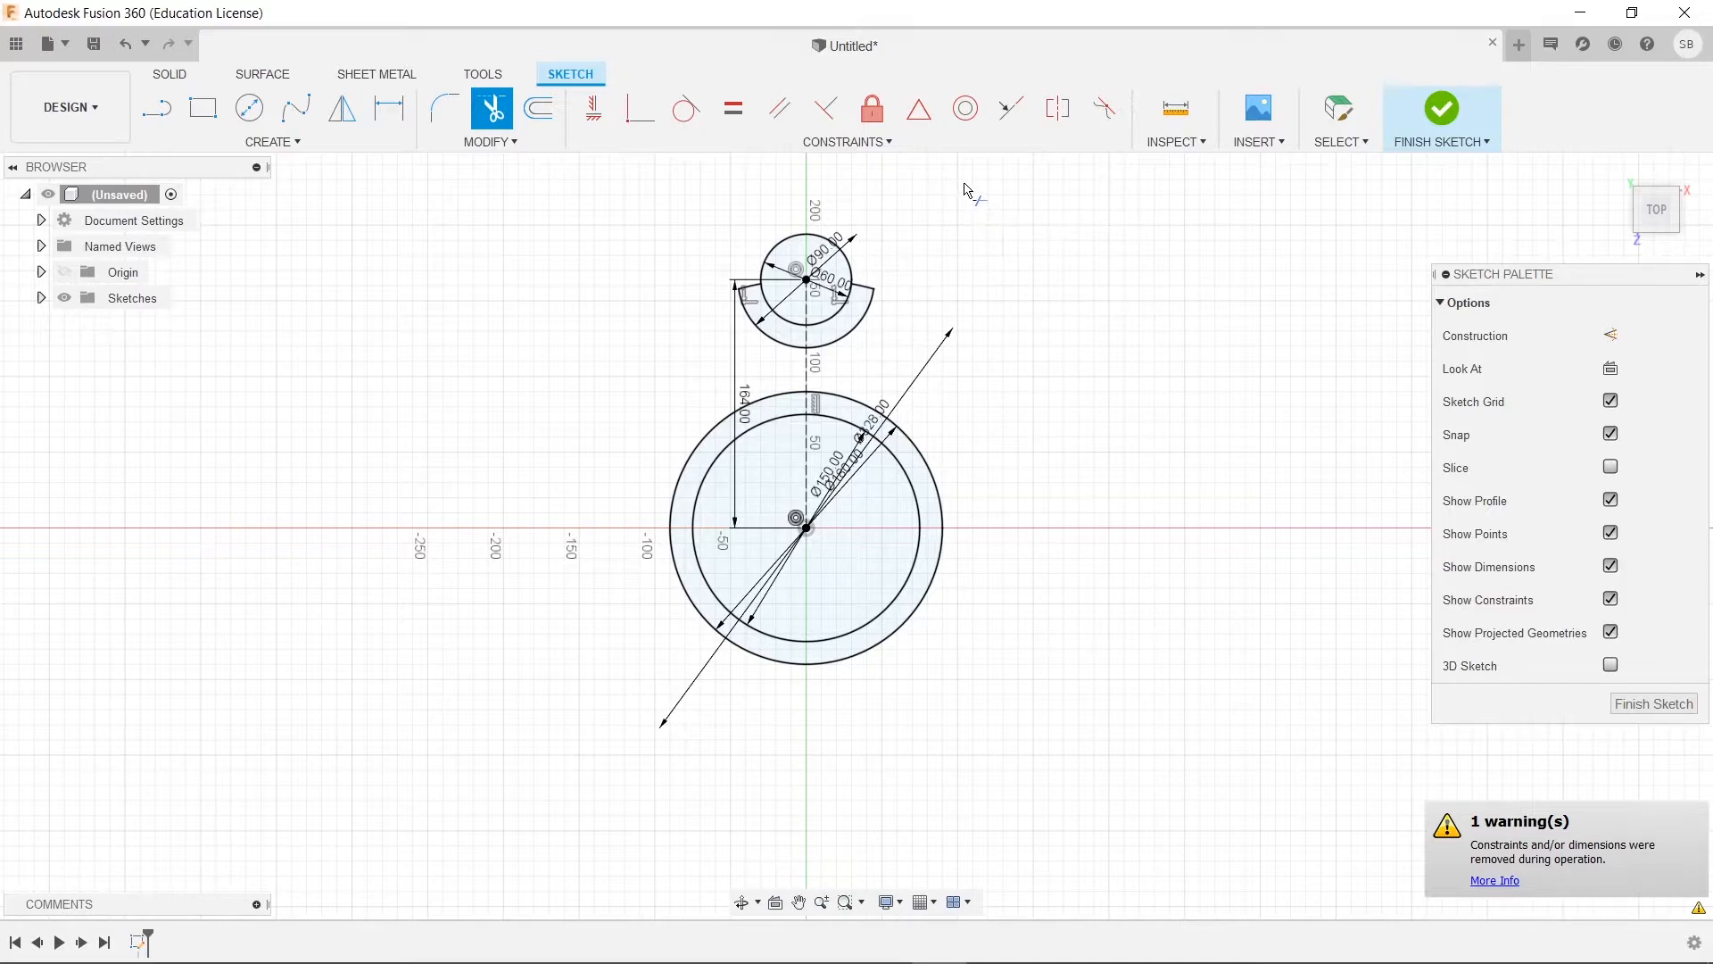
key("Escape")
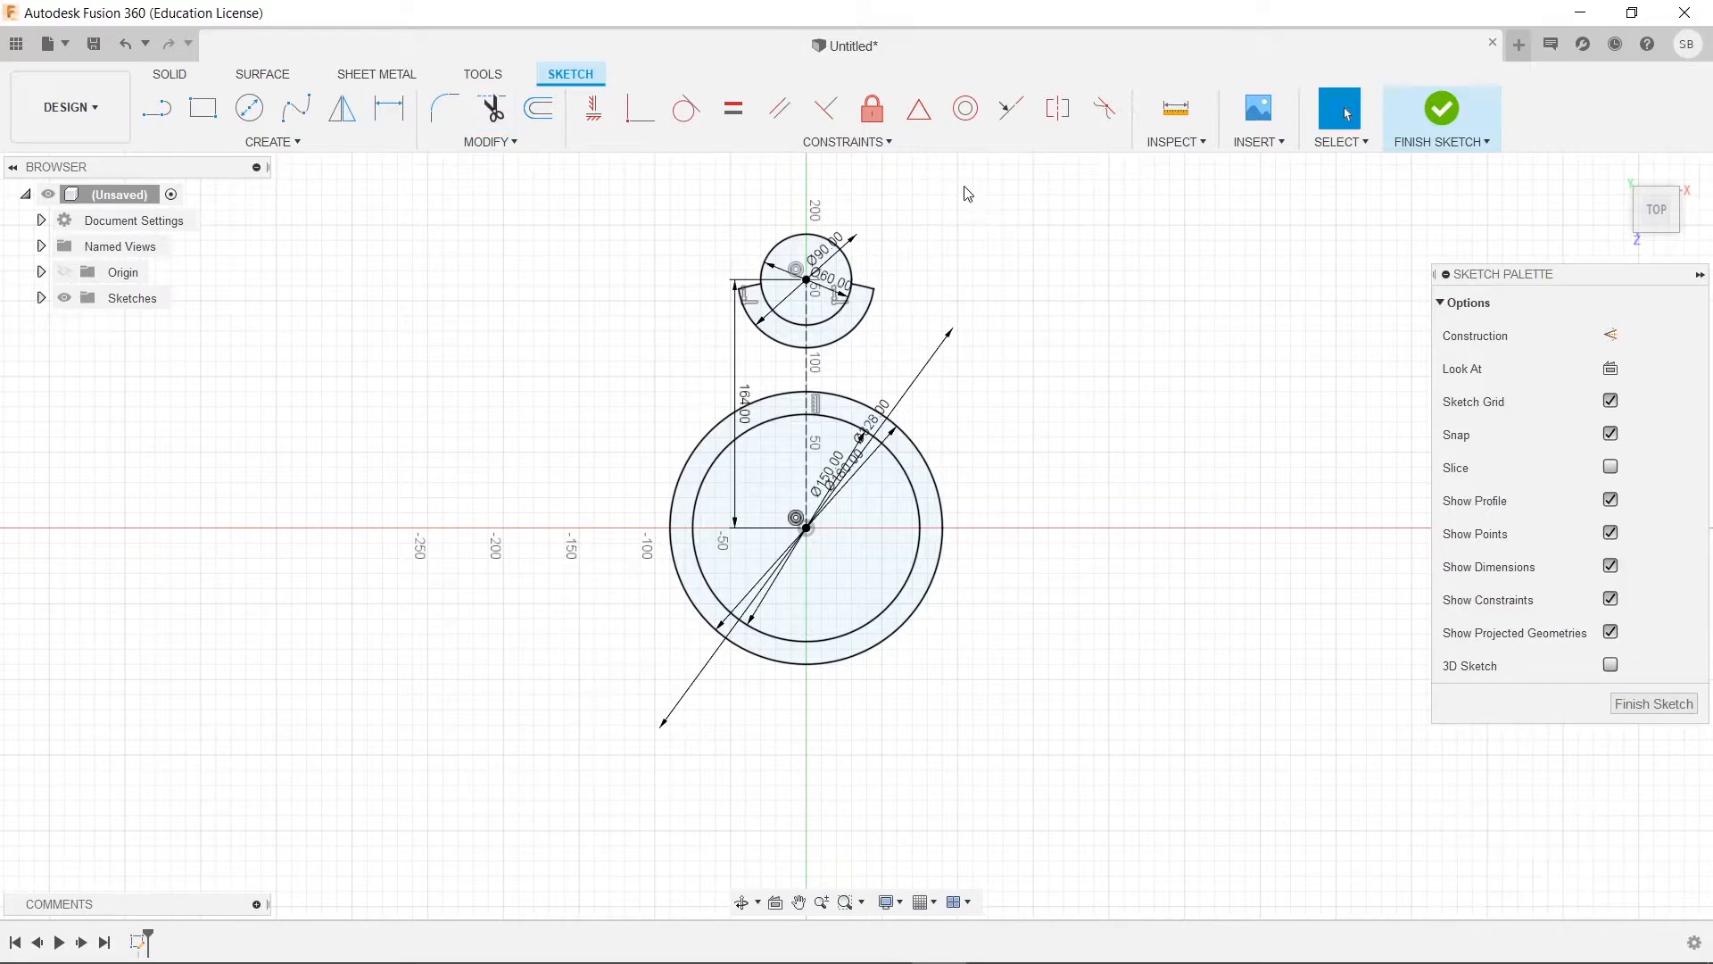
Delete the diameter dimensions of the small upper circle and arc and of the circles centred on the origin.
left_click(837, 288)
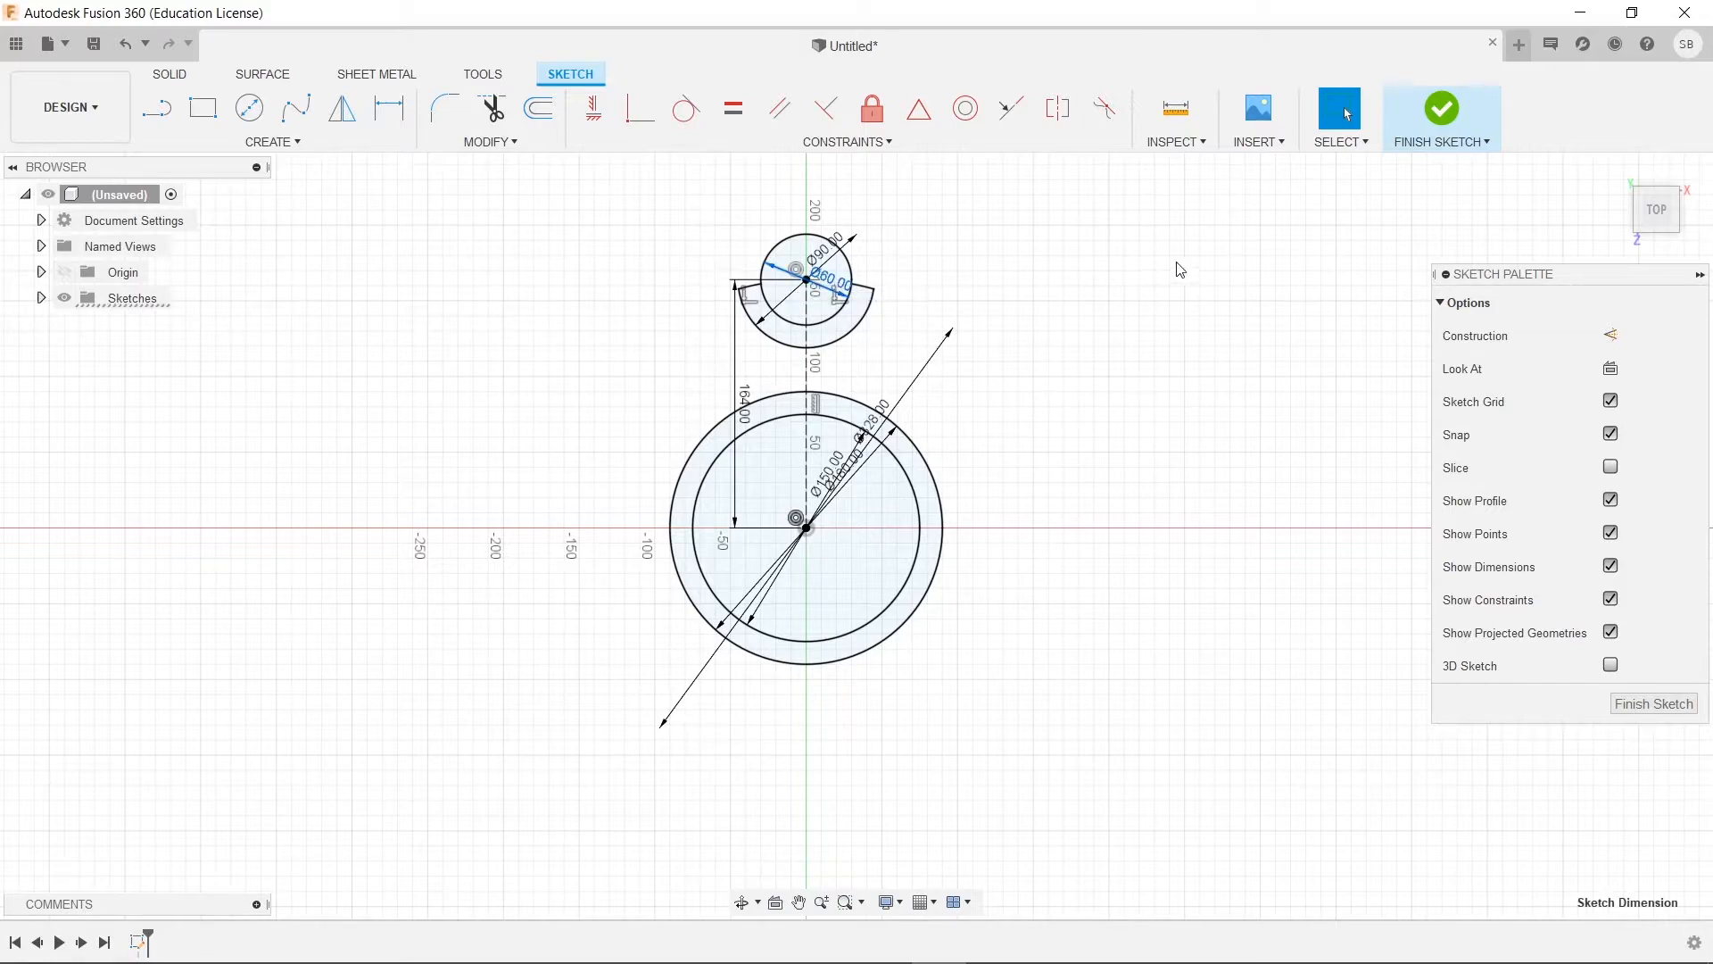
key("Delete")
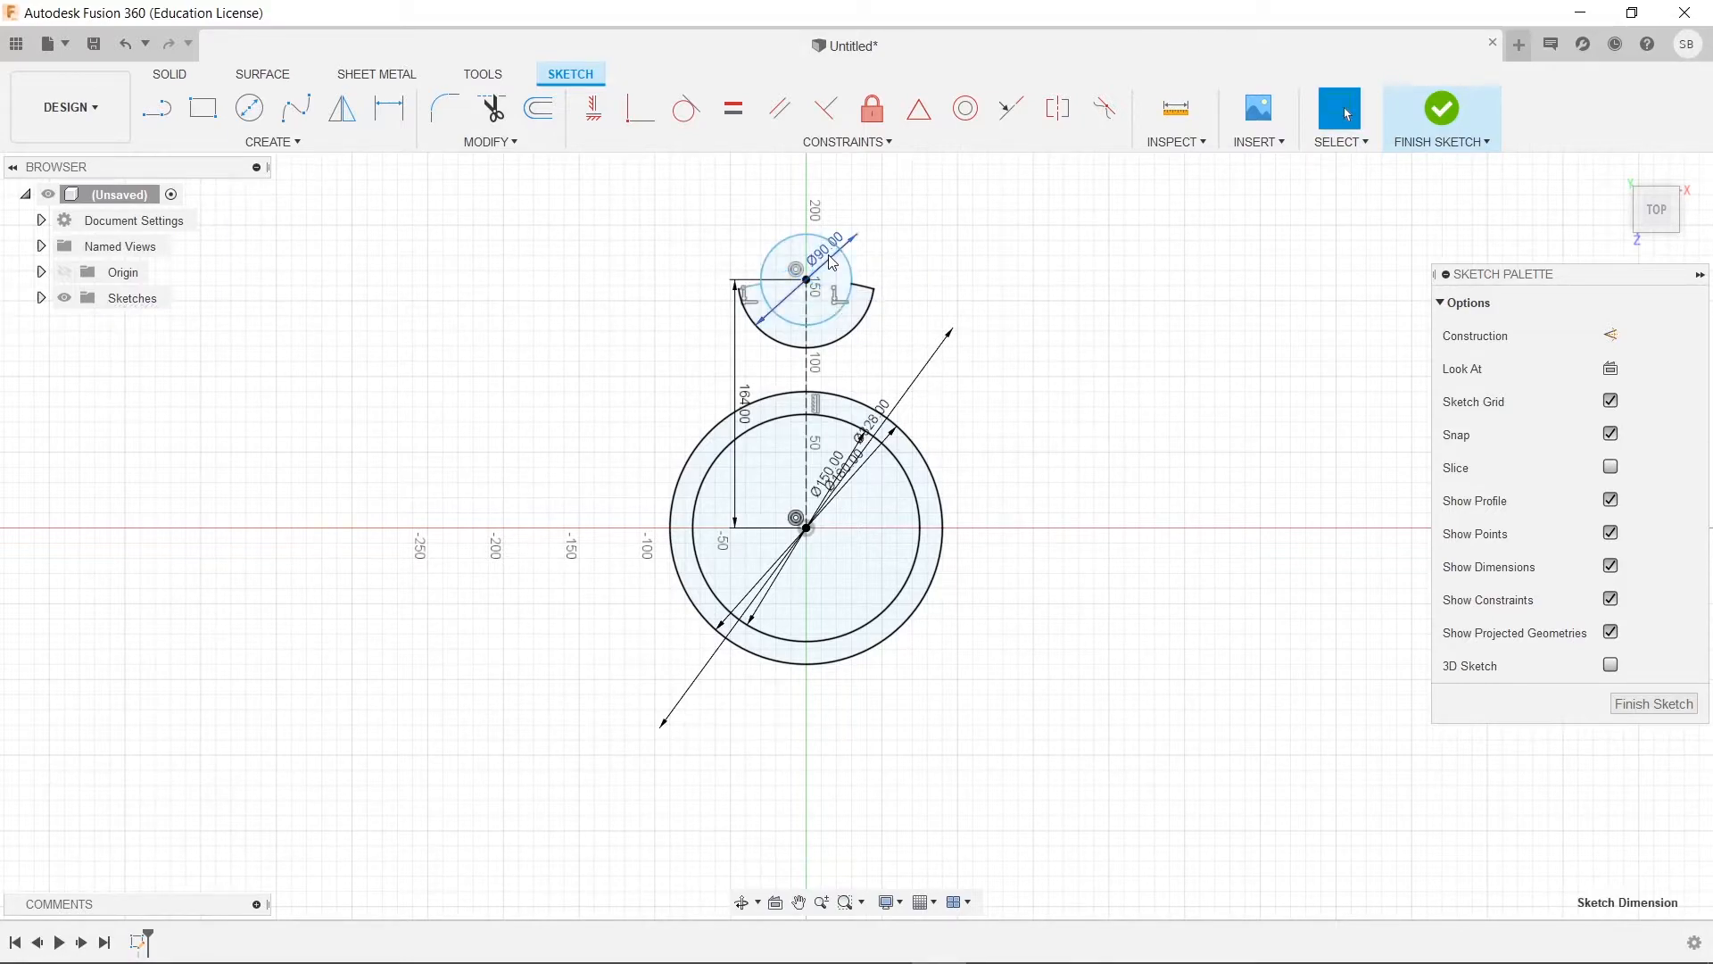
left_click(849, 480)
key("Delete")
left_click(846, 467)
key("Delete")
left_click(849, 473)
key("Delete")
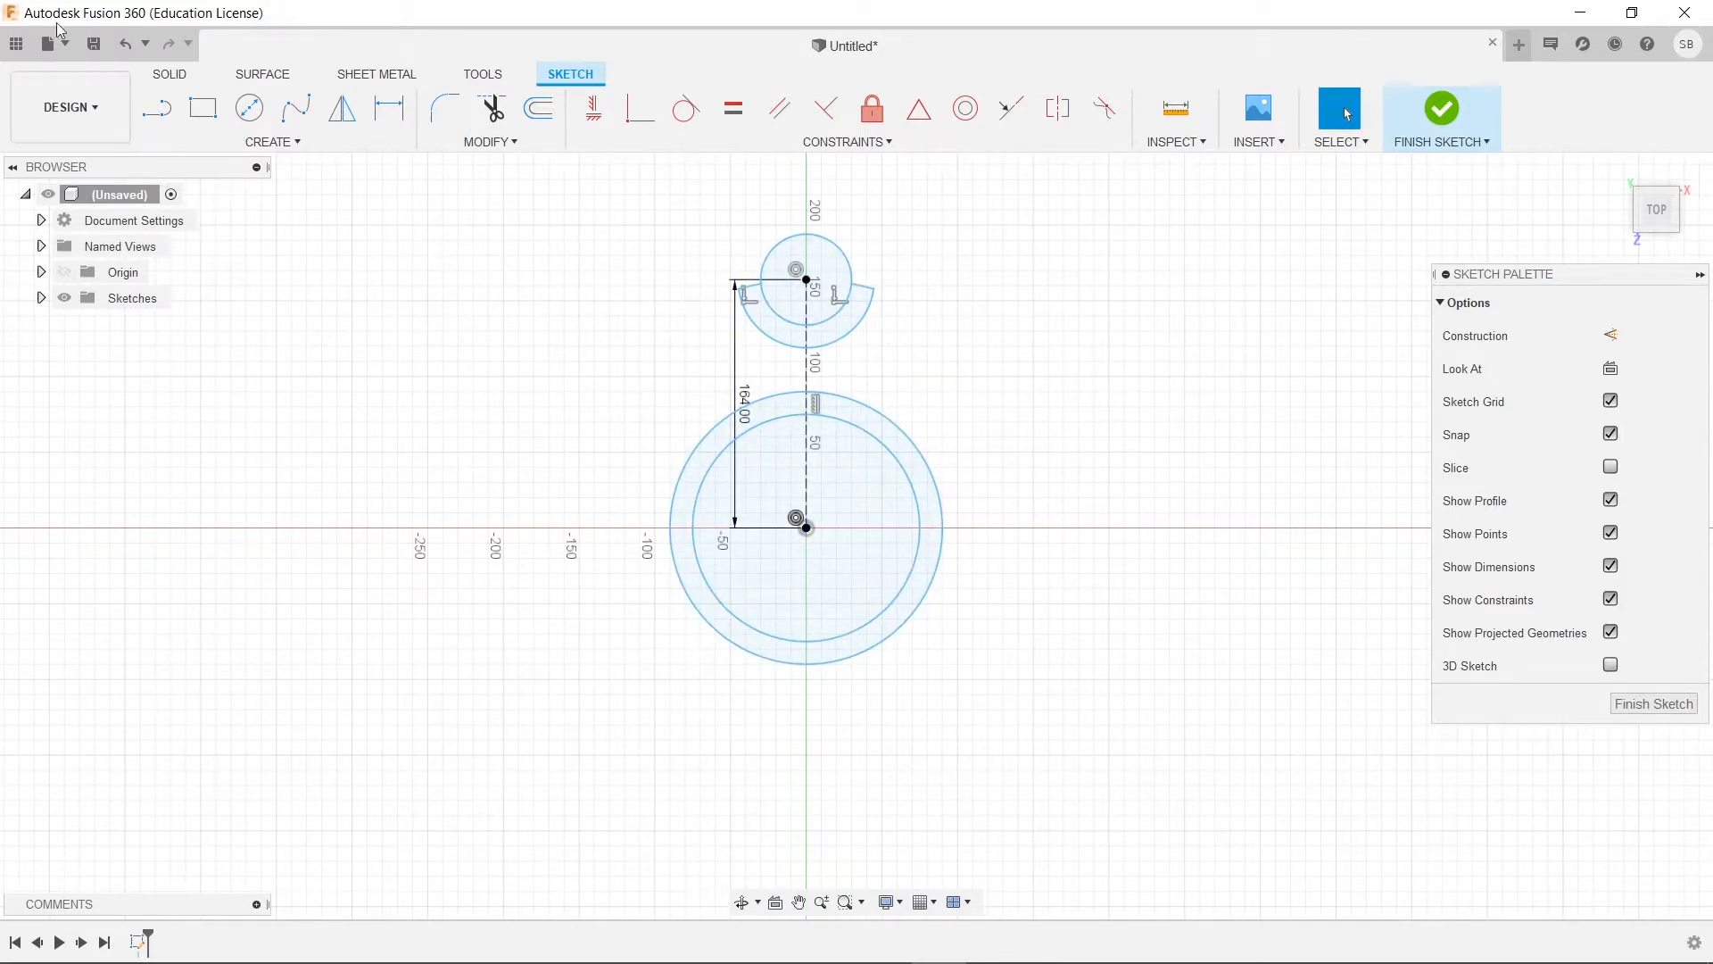
Check the reference drawing and draw vertical arm lines from the cup to the outer central circle, about 34 mm left and 38 mm right of the centre line.
key("alt+Tab")
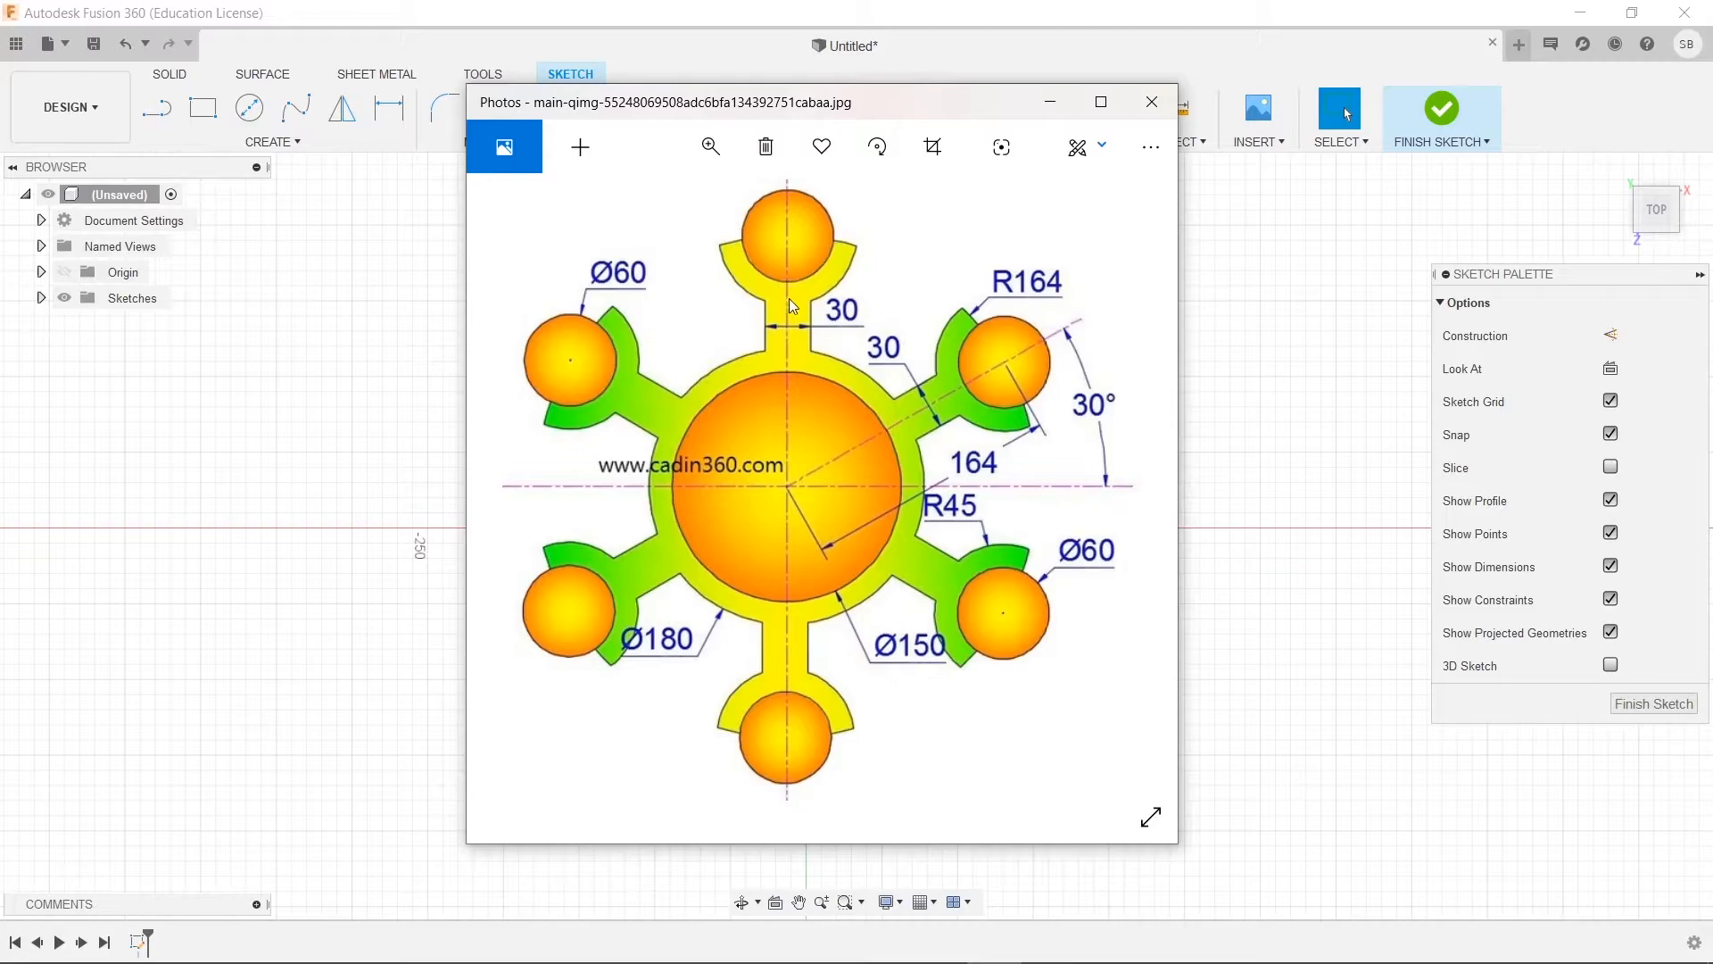
left_click(1050, 102)
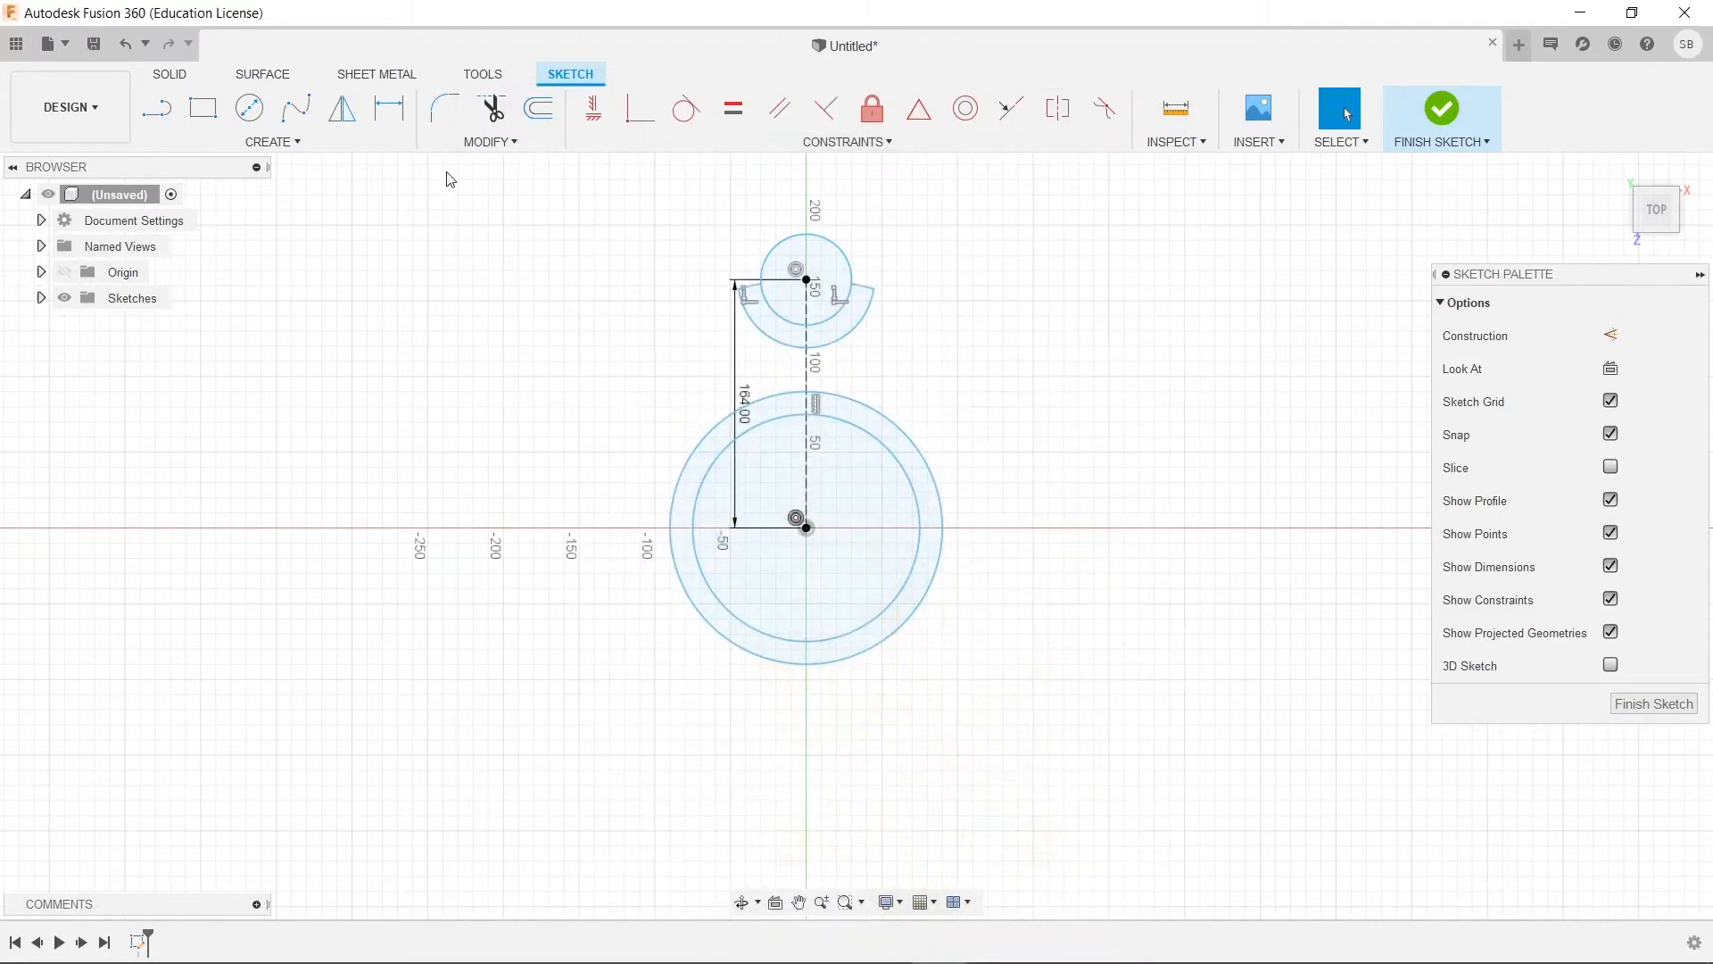
left_click(157, 108)
left_click(757, 323)
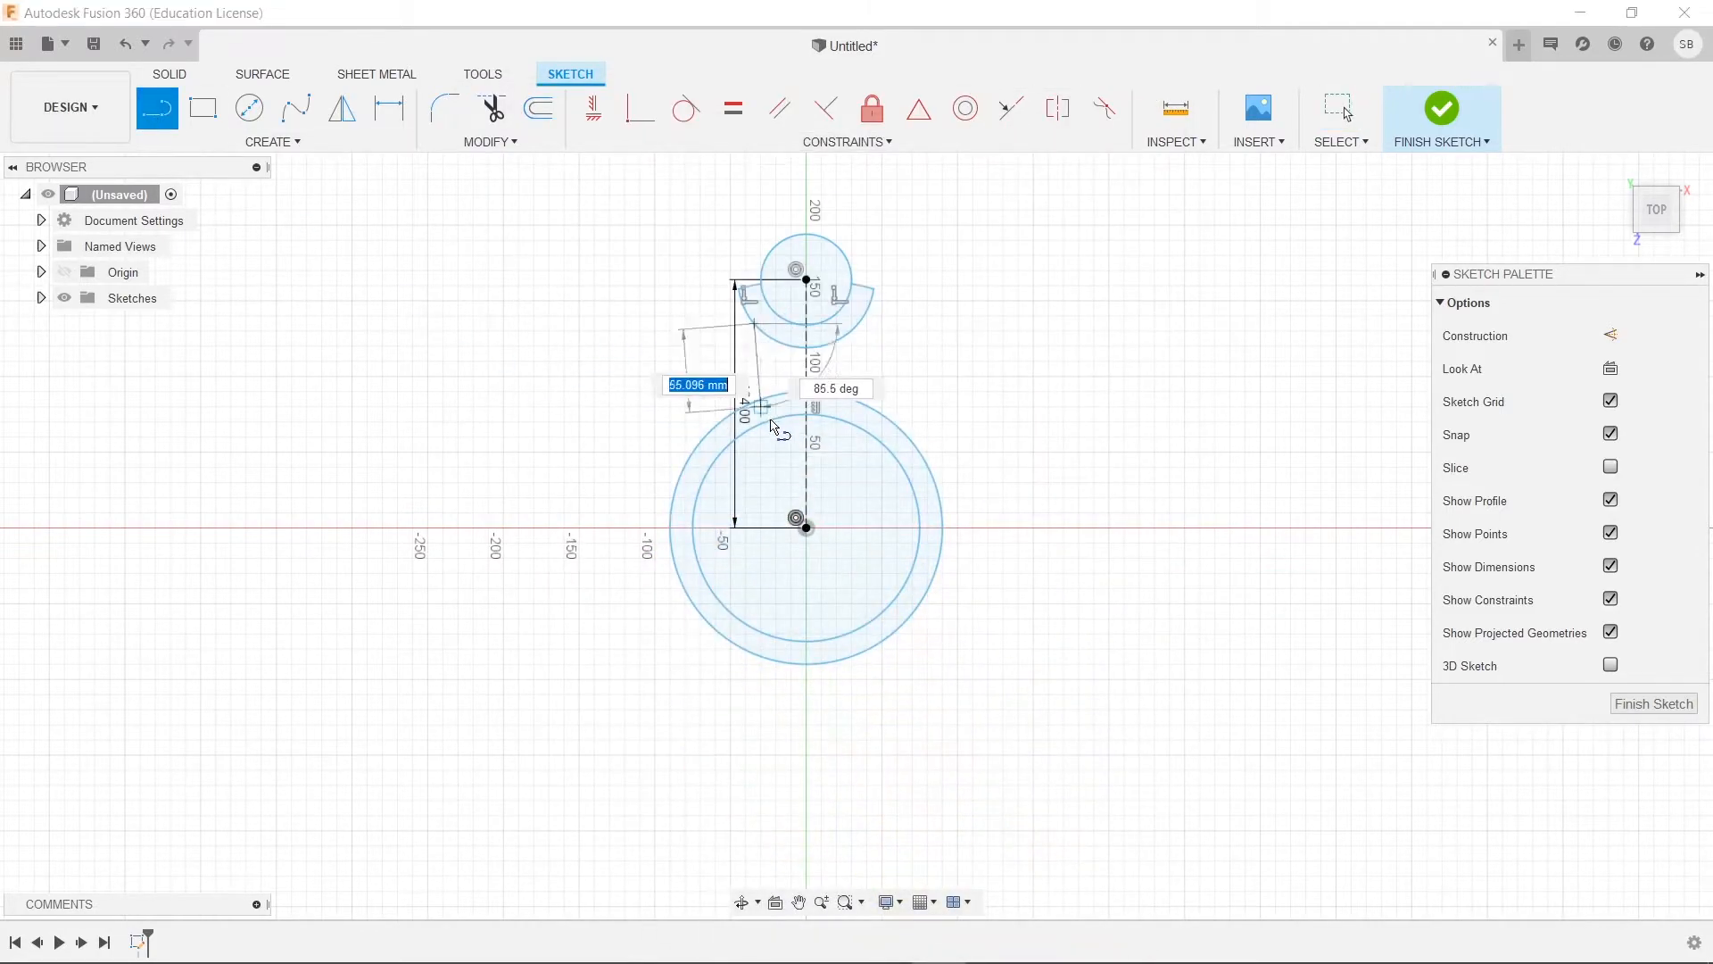
double_click(758, 400)
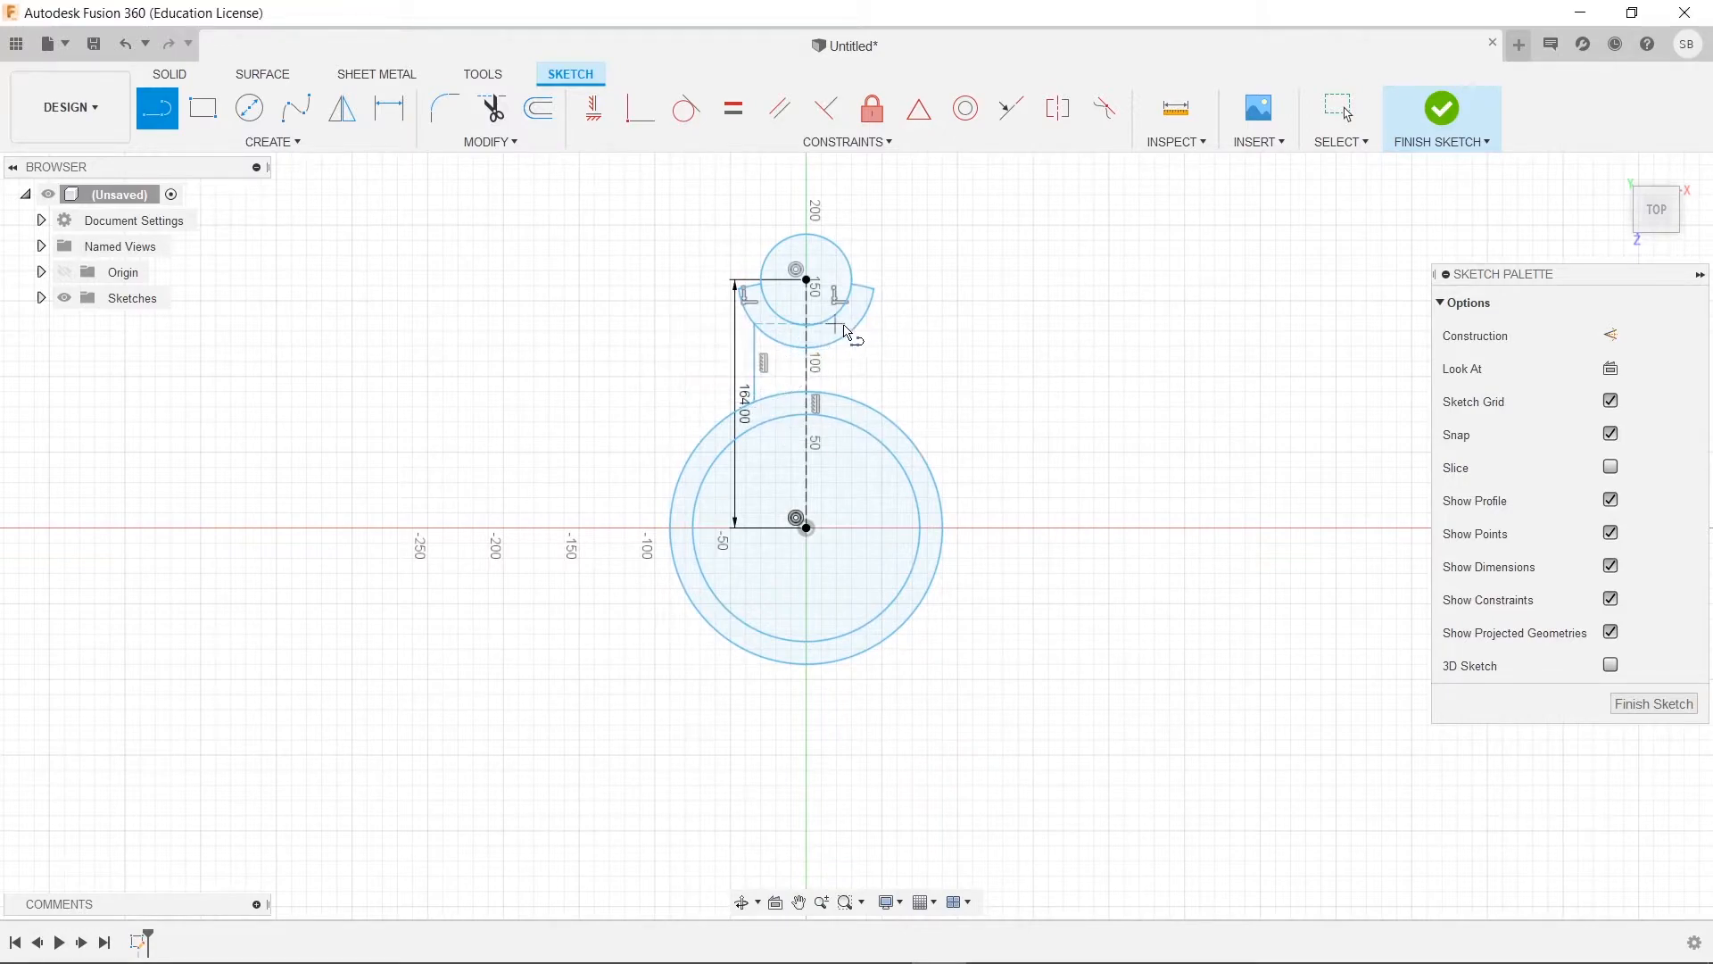
left_click(865, 323)
double_click(861, 401)
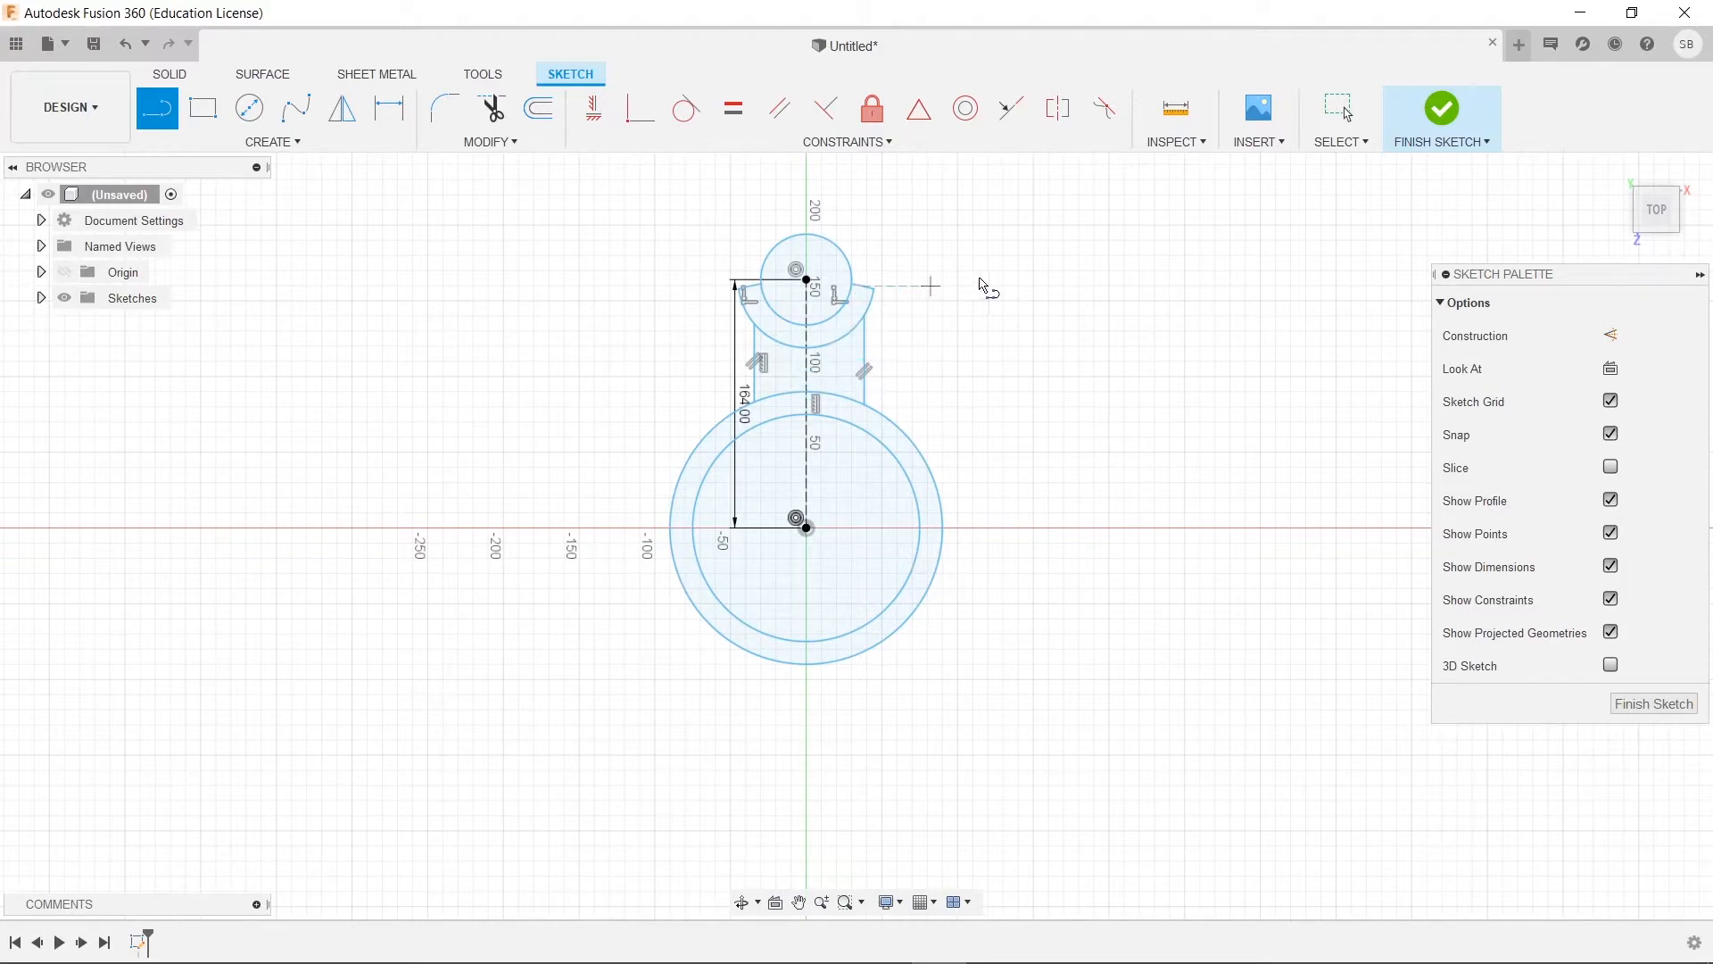
Check the arm width in the reference drawing and dimension the left arm line 15 mm from the vertical centre line.
key("alt+Tab")
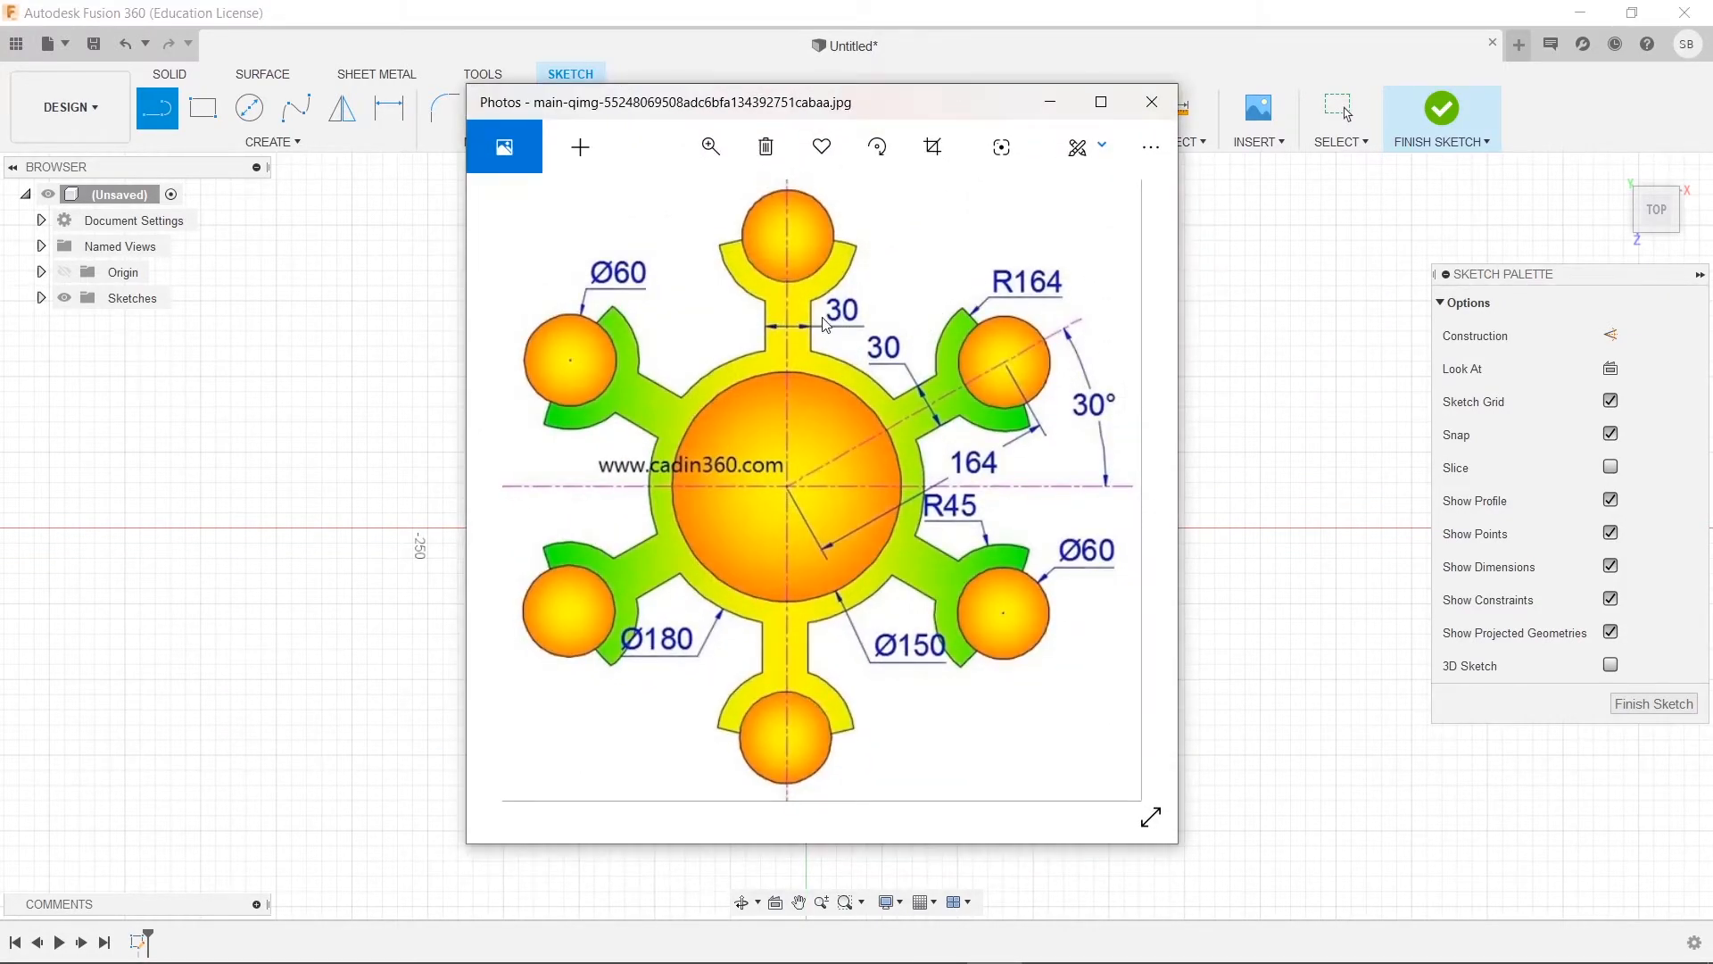
left_click(1051, 102)
key("d")
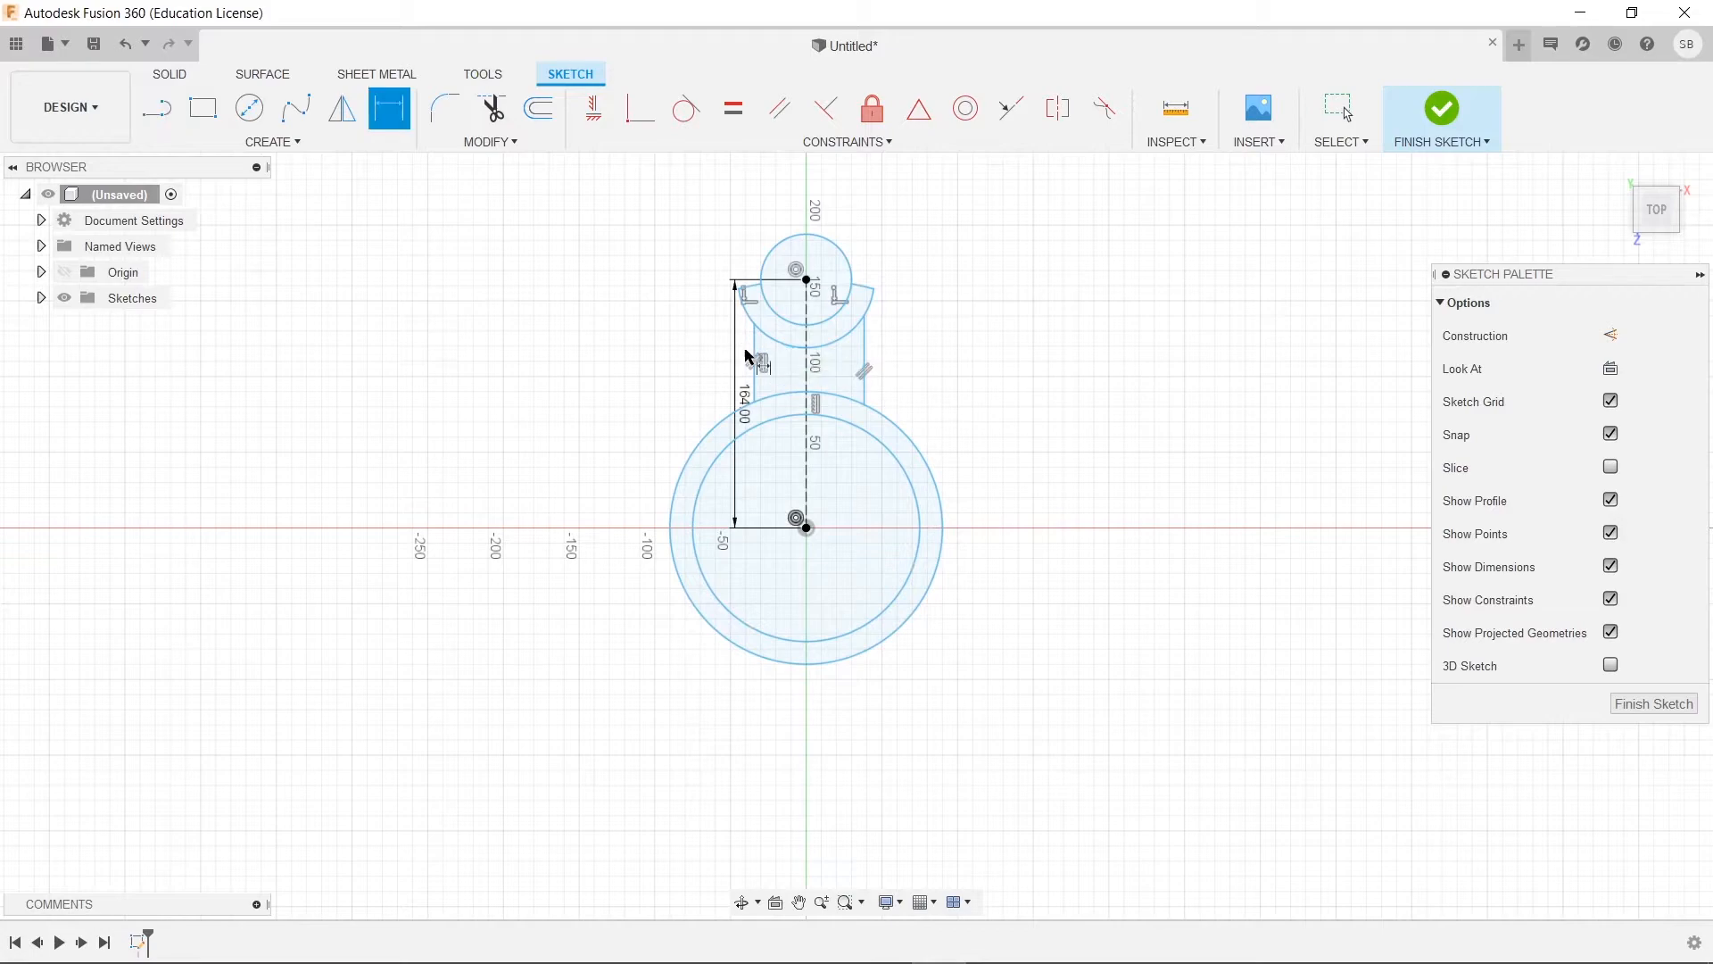
left_click(755, 386)
left_click(806, 384)
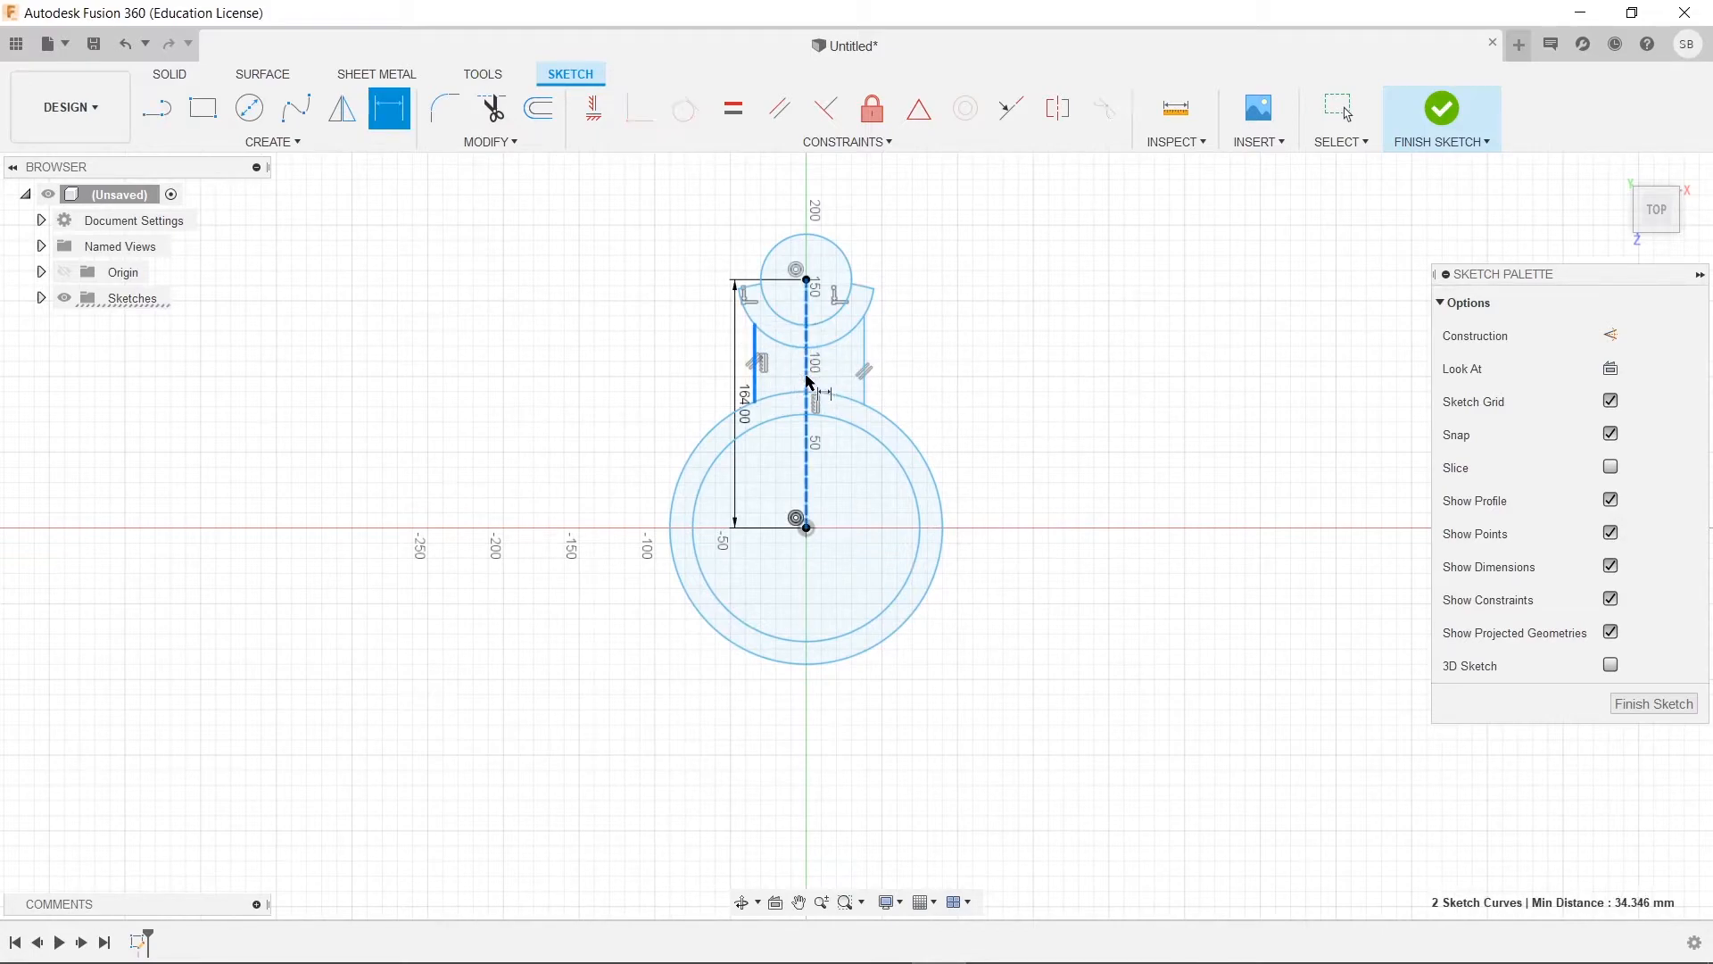
left_click(773, 734)
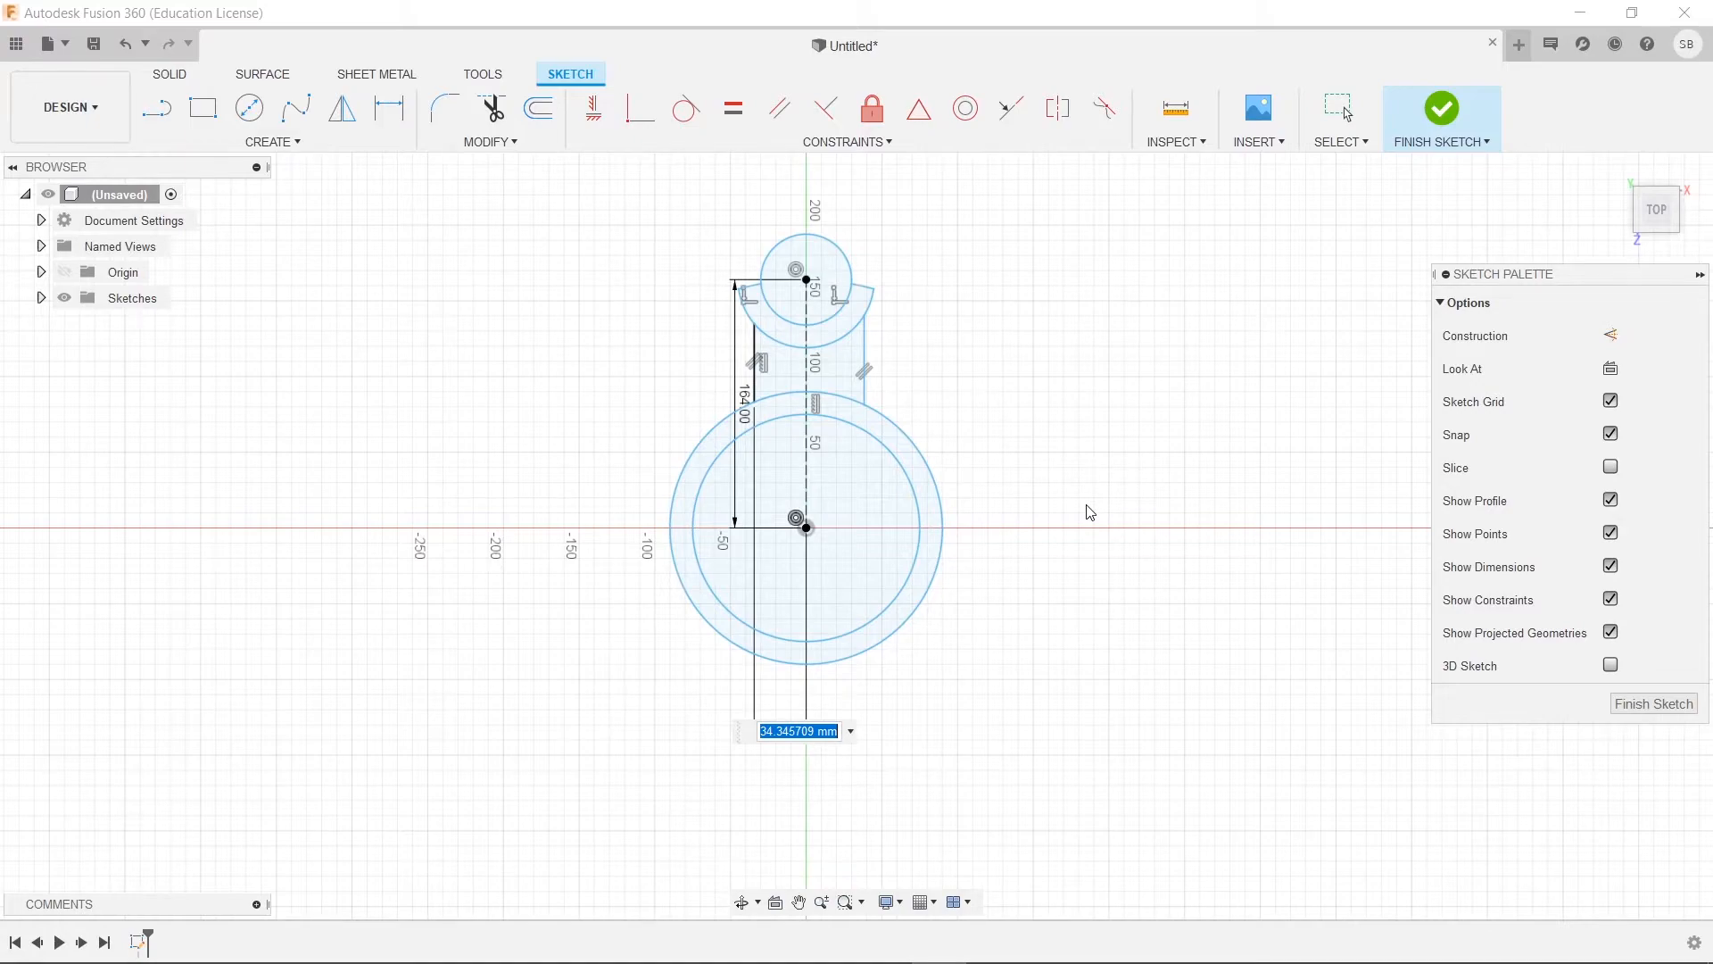
type("15")
key("Return")
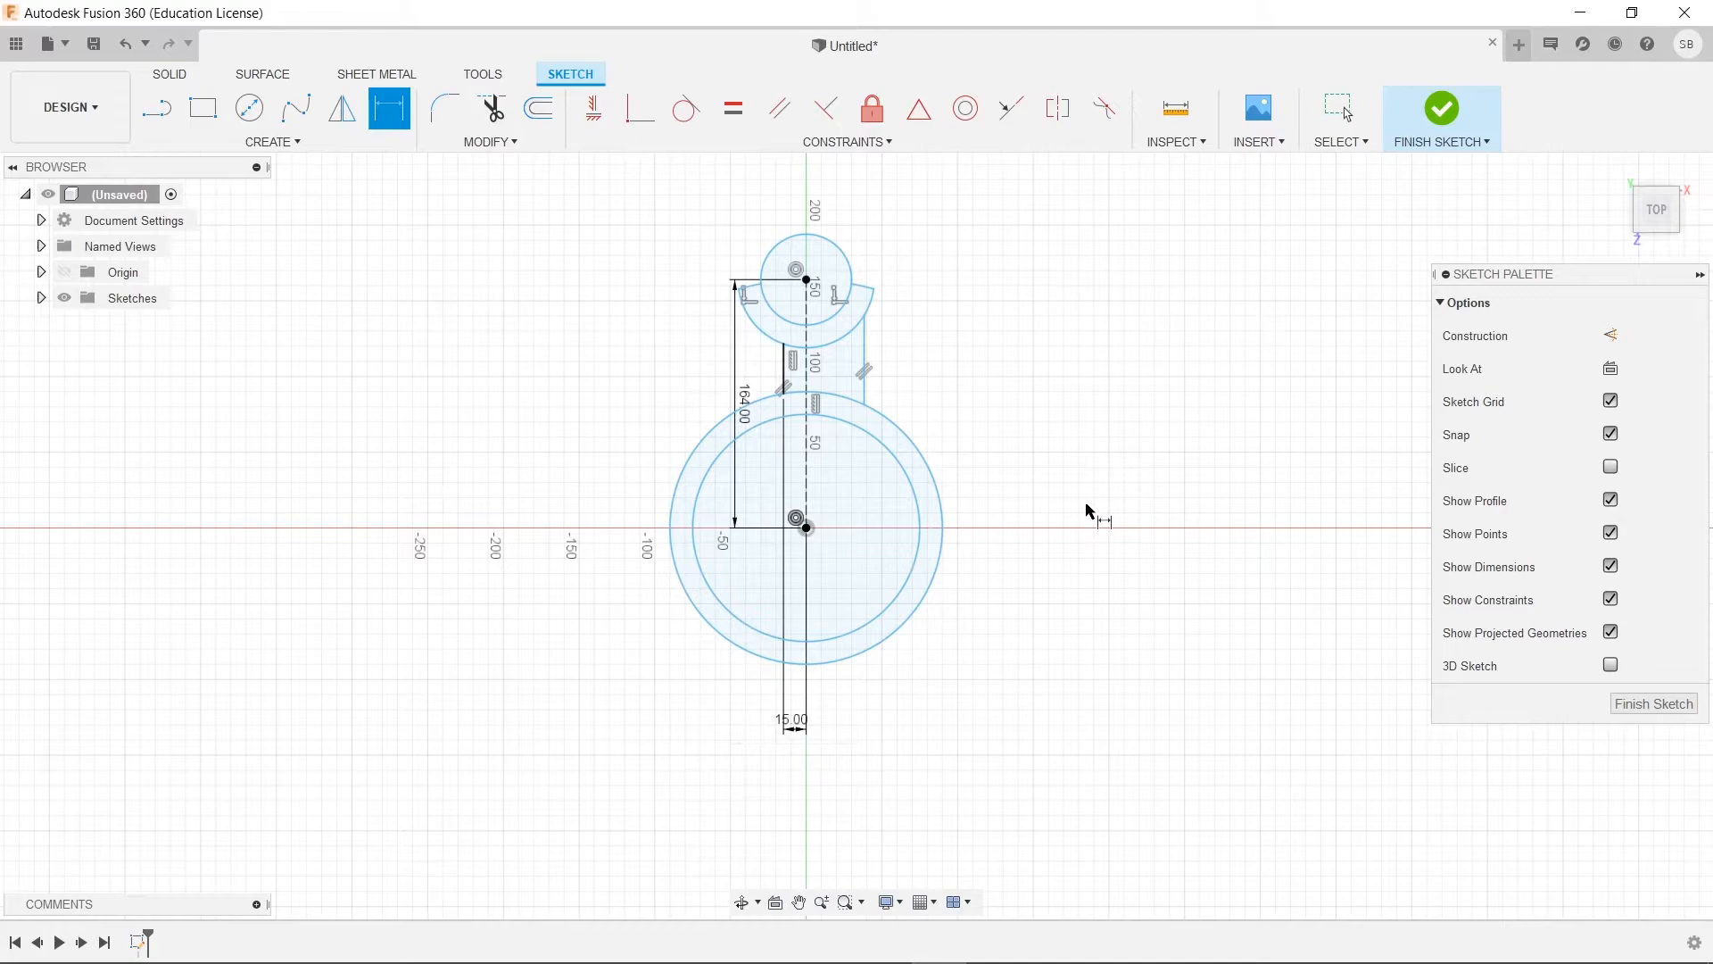
Dimension the right arm line 15 mm from the vertical centre line.
left_click(865, 361)
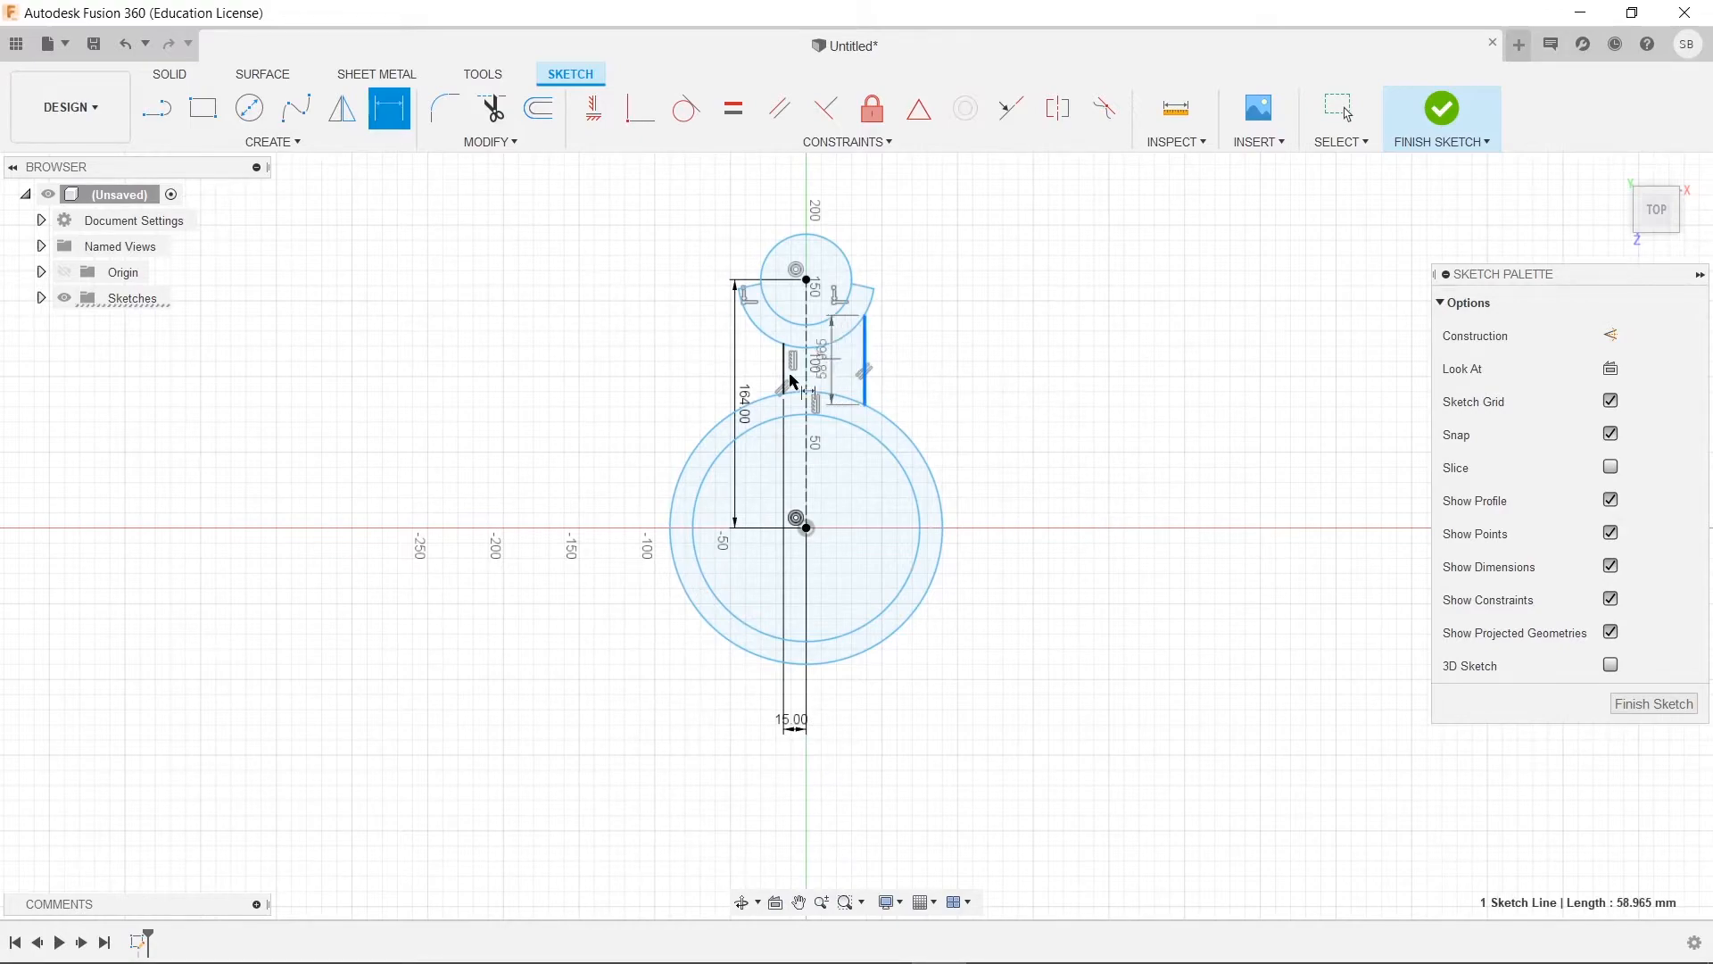
left_click(805, 375)
key("Escape")
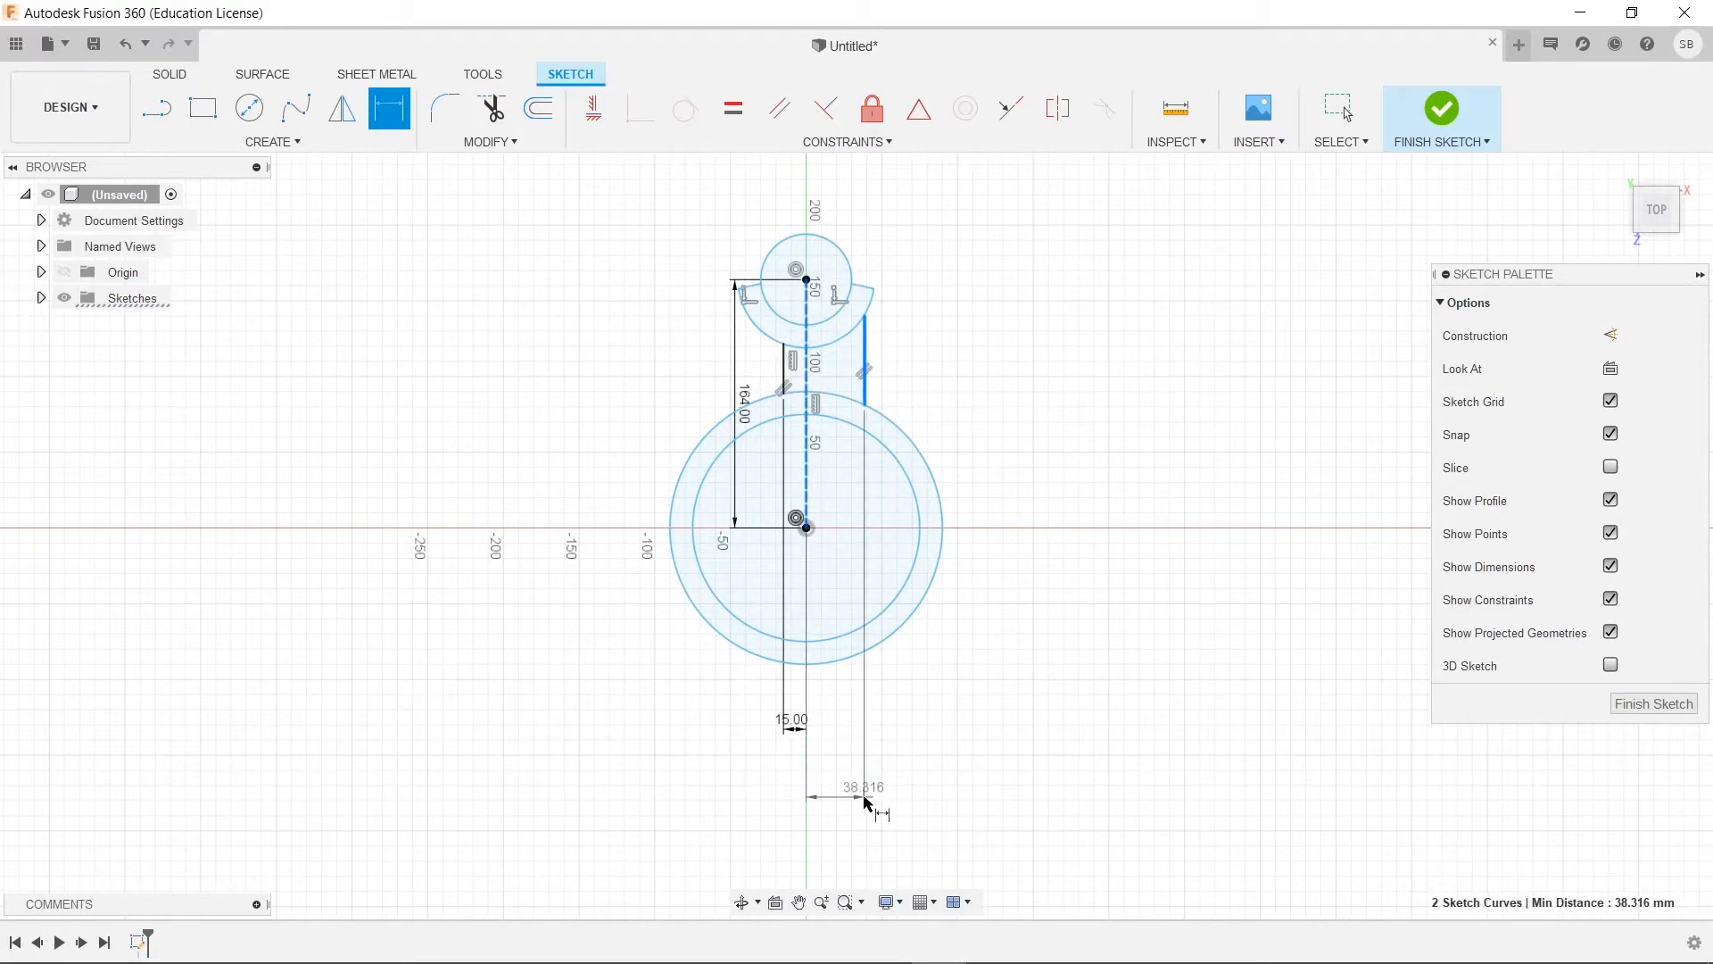
left_click(864, 370)
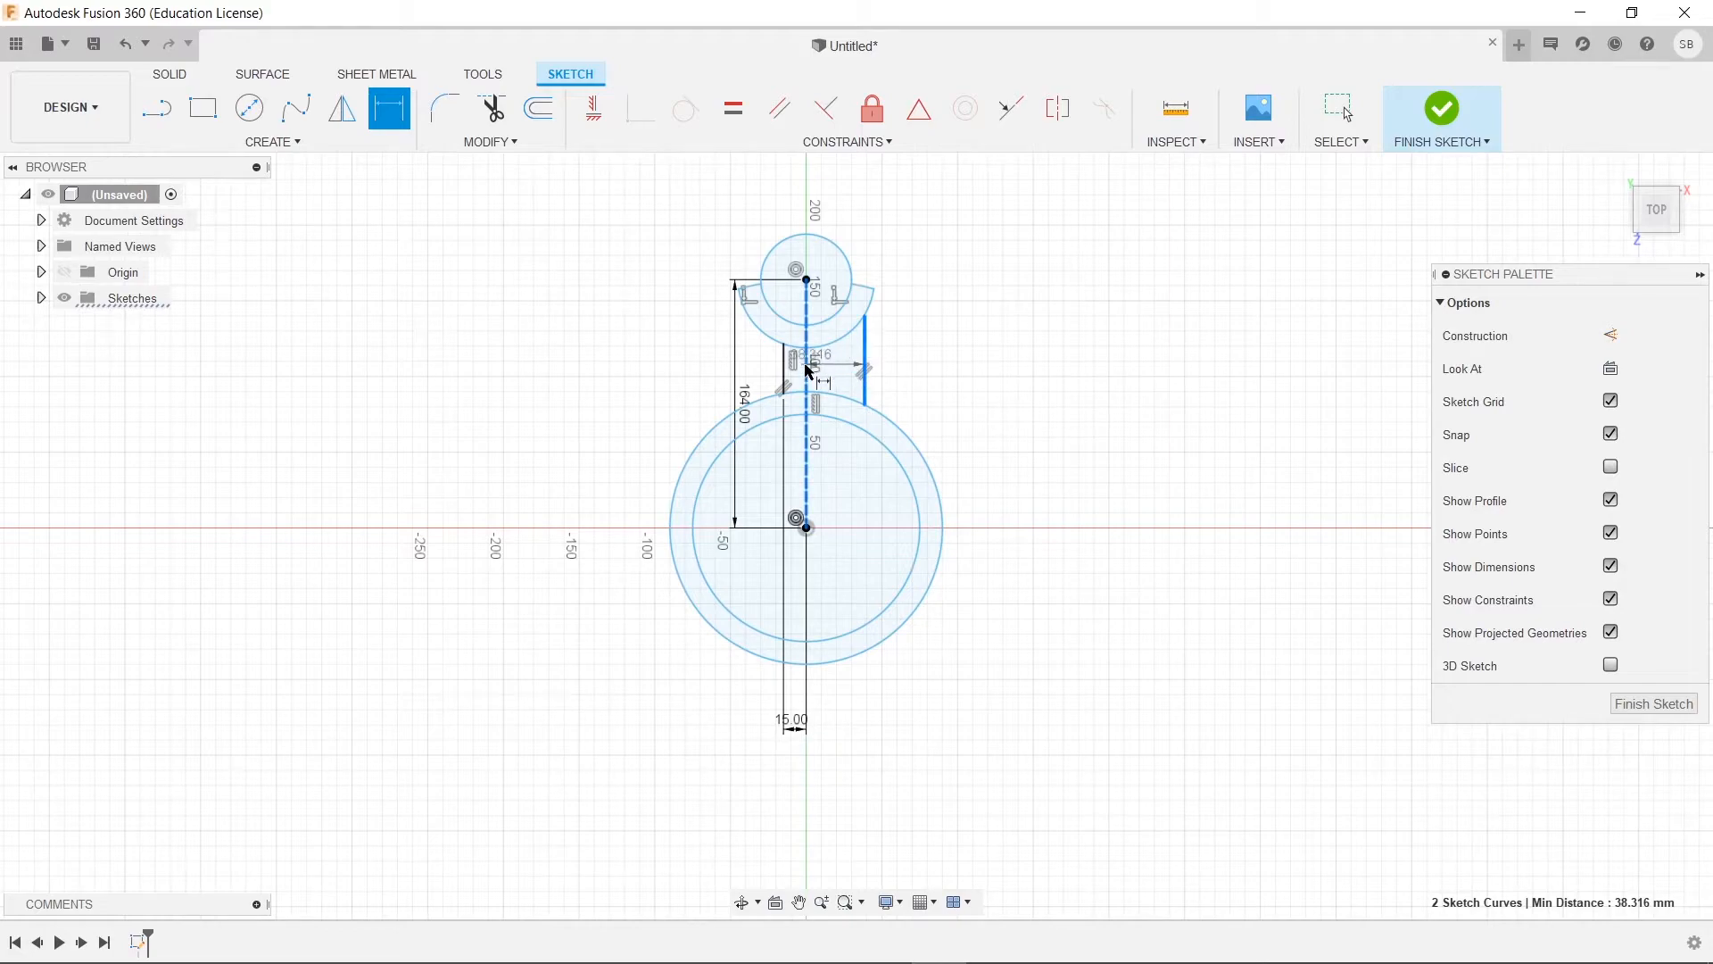
left_click(807, 384)
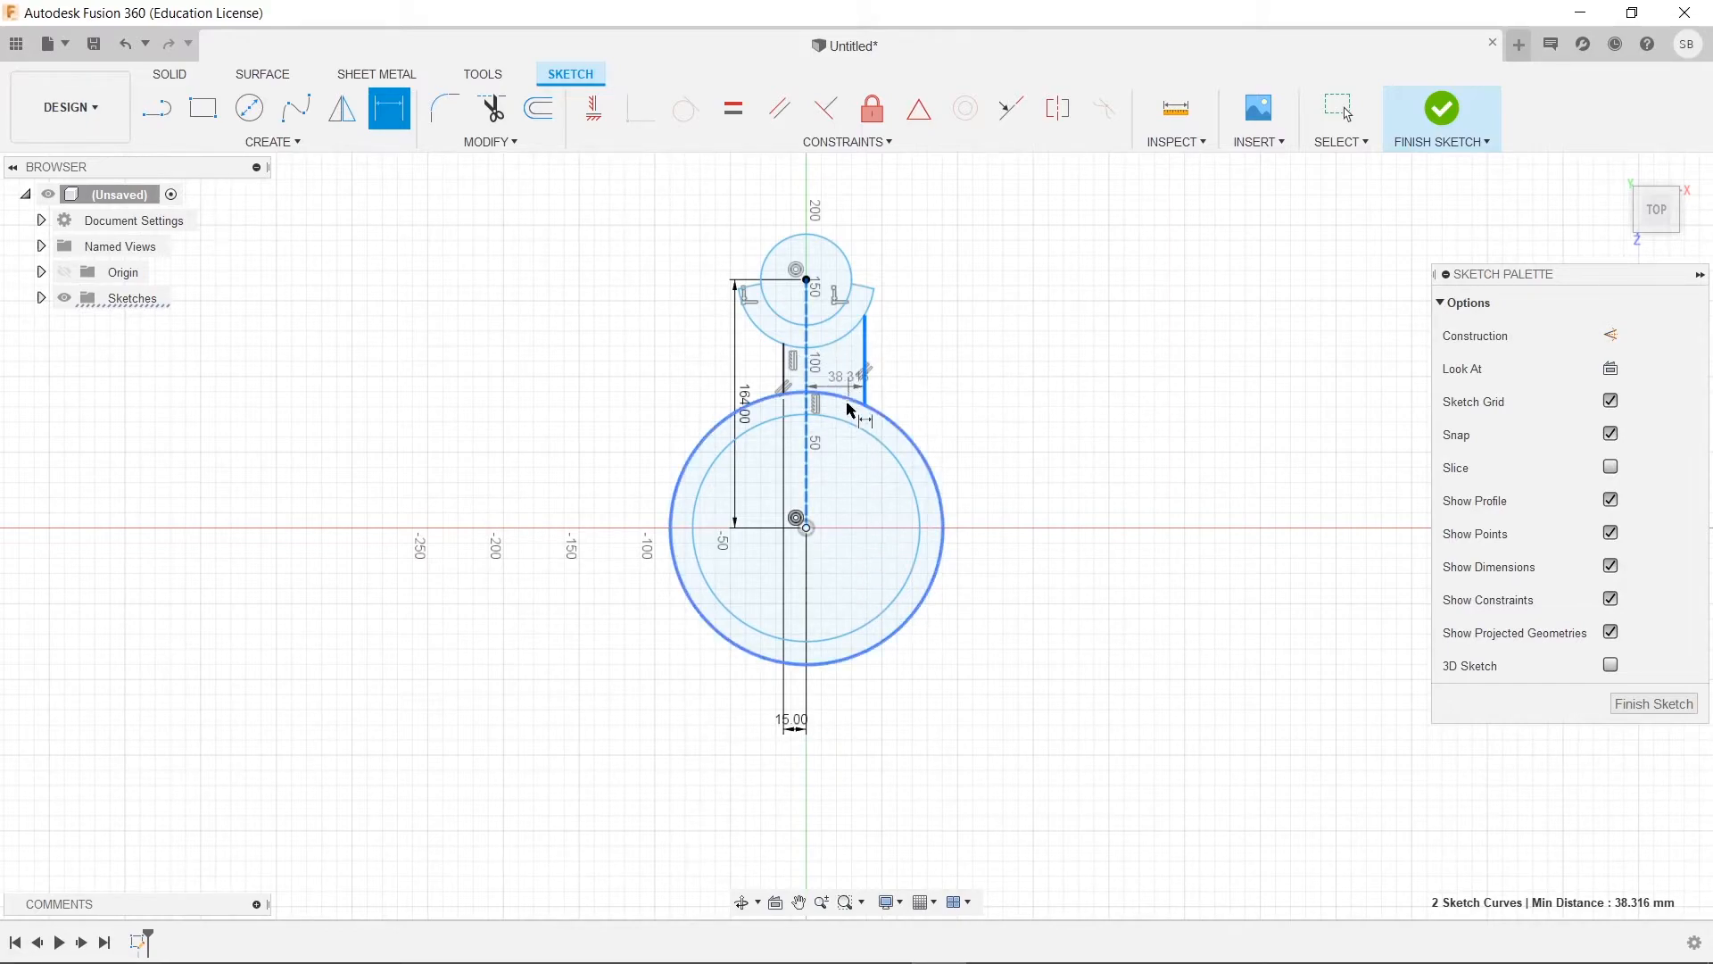
left_click(870, 733)
type("15")
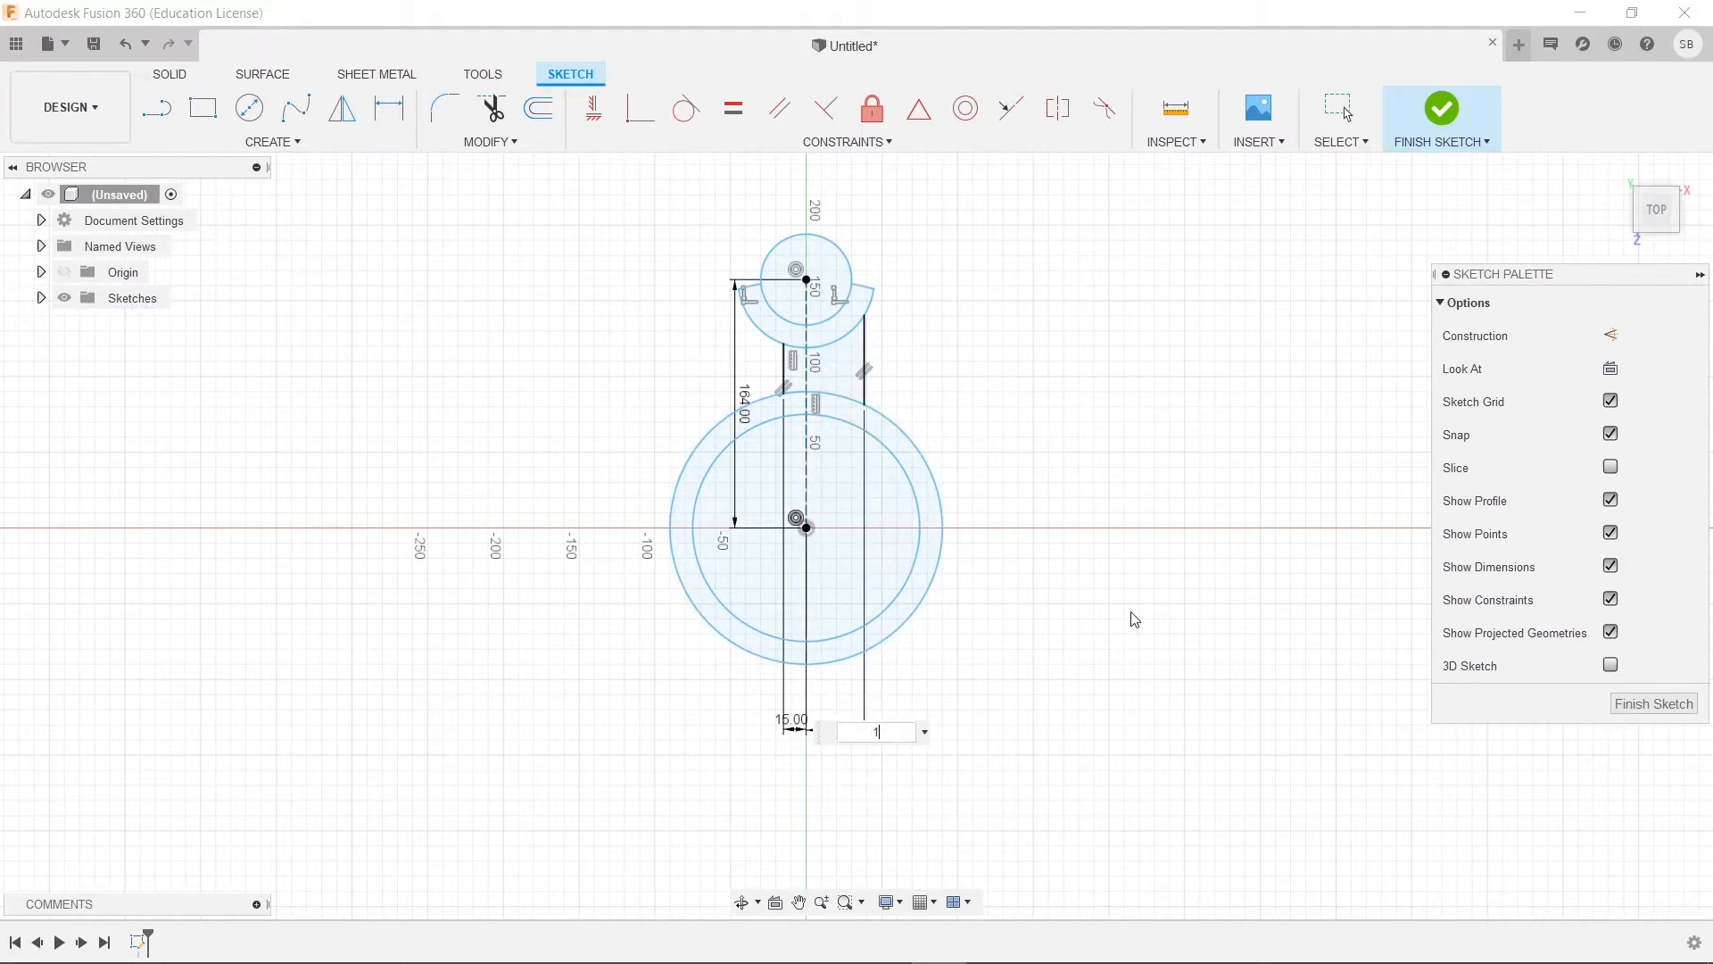
key("Return")
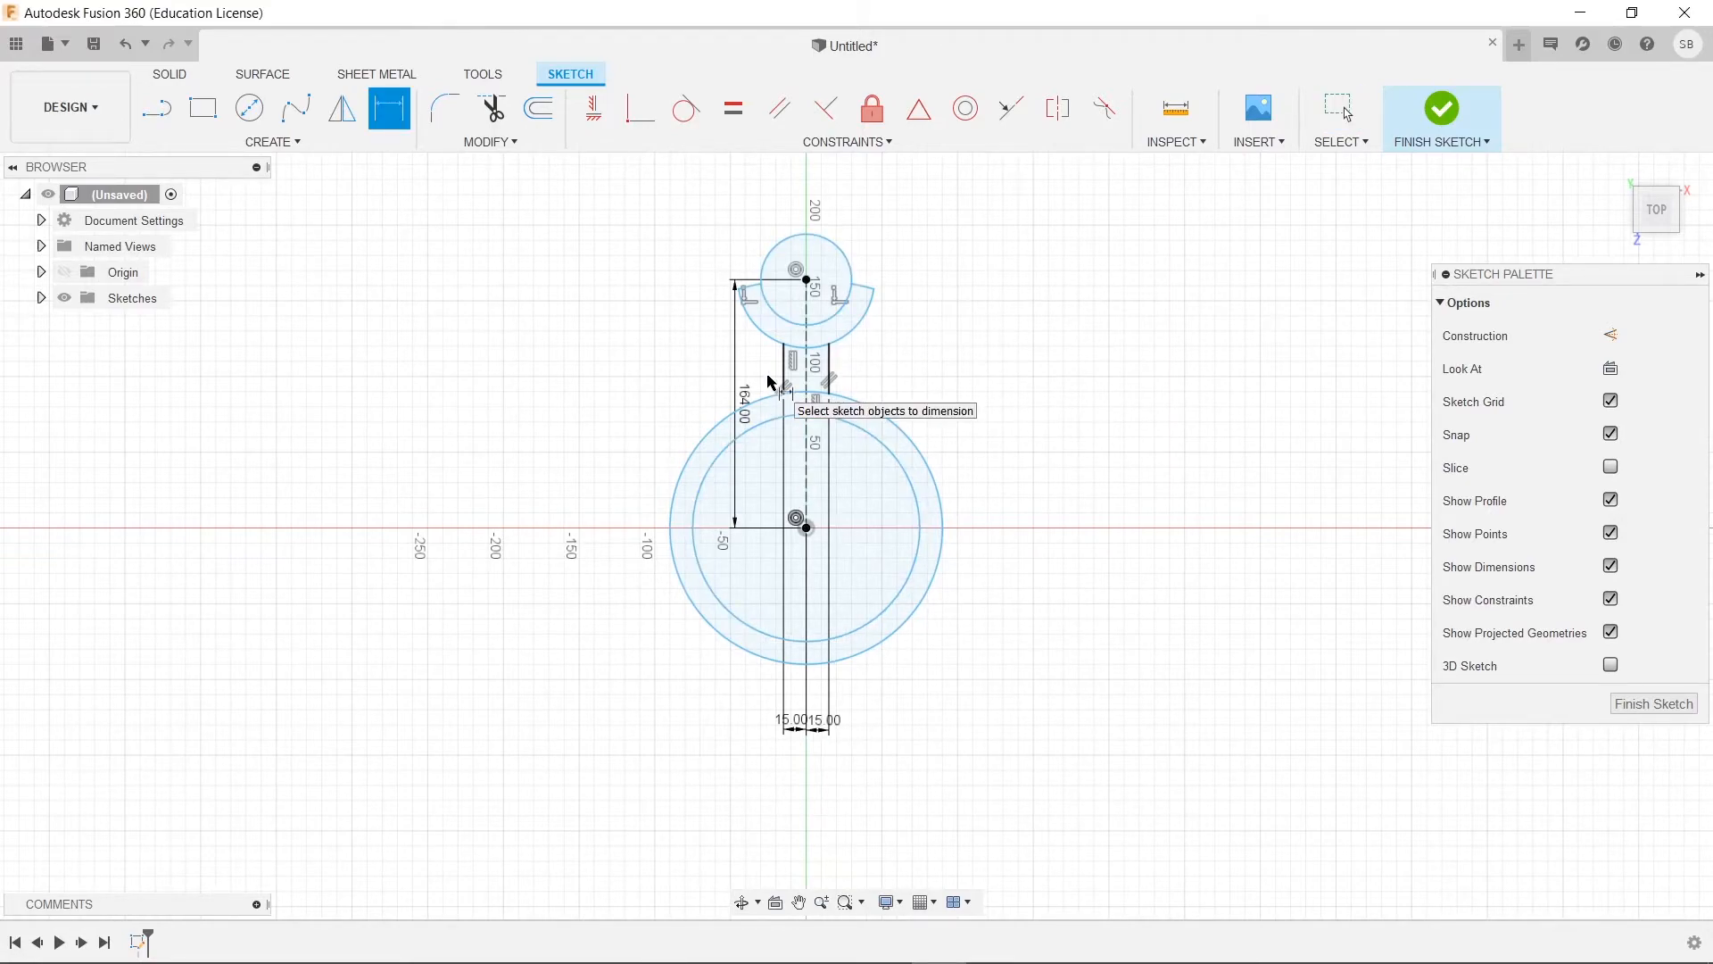
Delete both 15 mm arm dimensions, the dashed vertical centre line and the 164 mm dimension.
key("Escape")
mouse_move(820, 731)
left_mouse_down()
mouse_move(821, 567)
mouse_move(778, 579)
left_mouse_up()
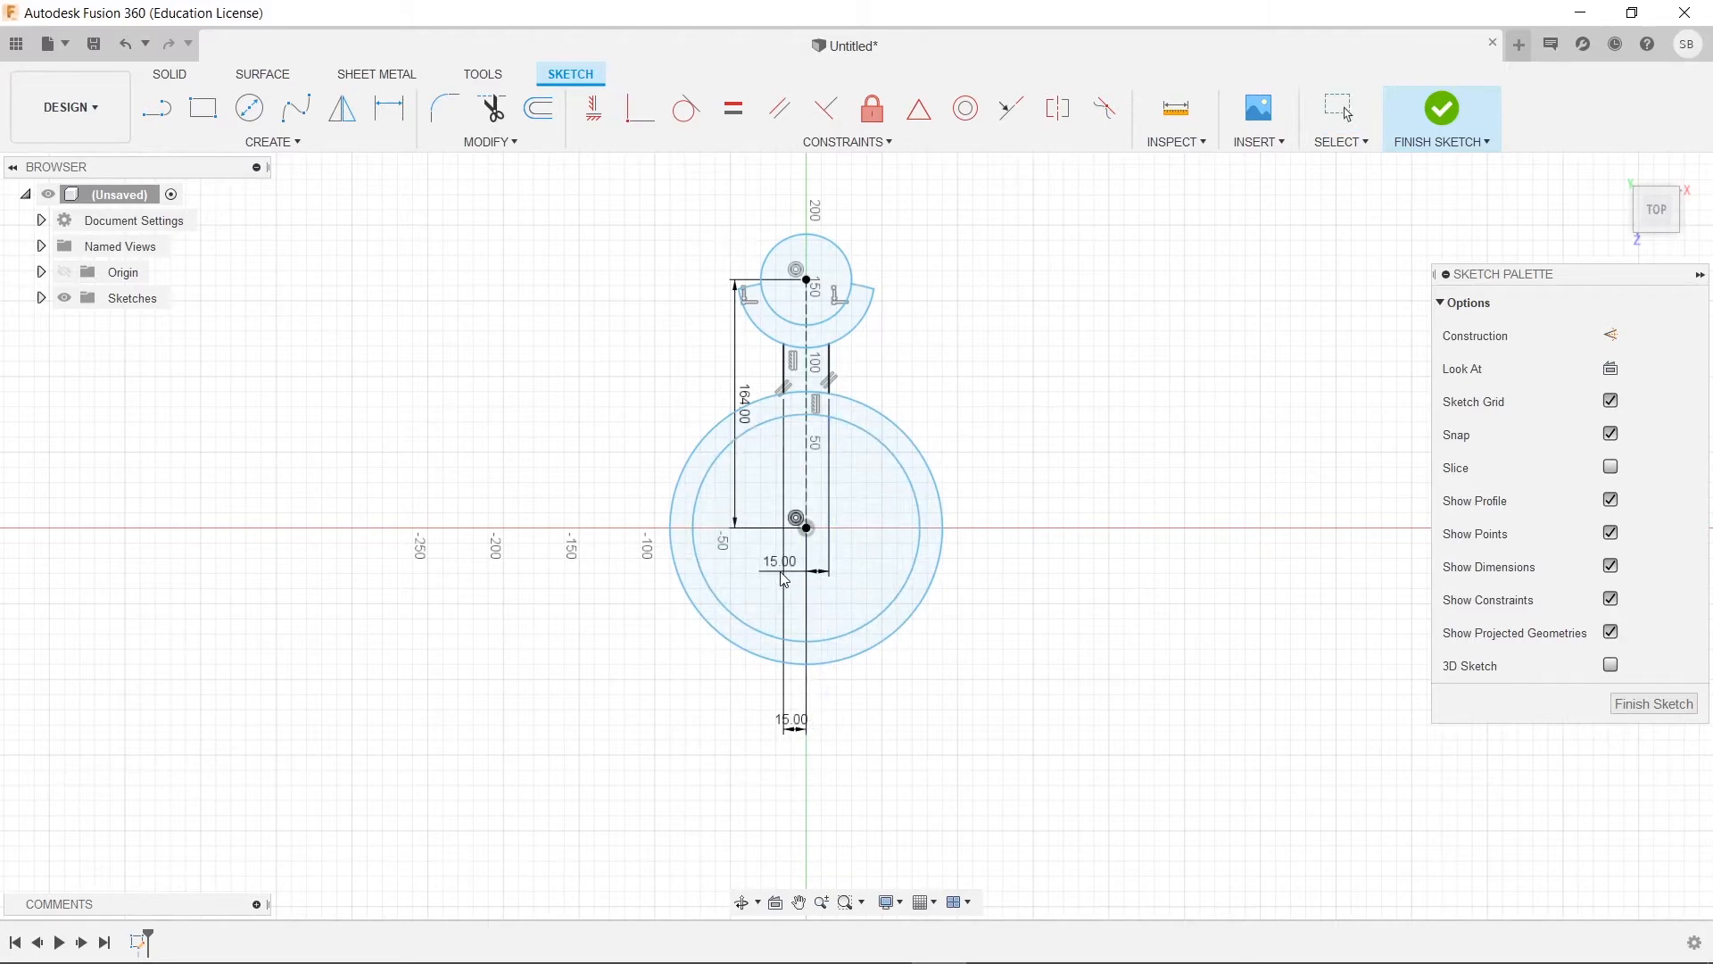
key("Delete")
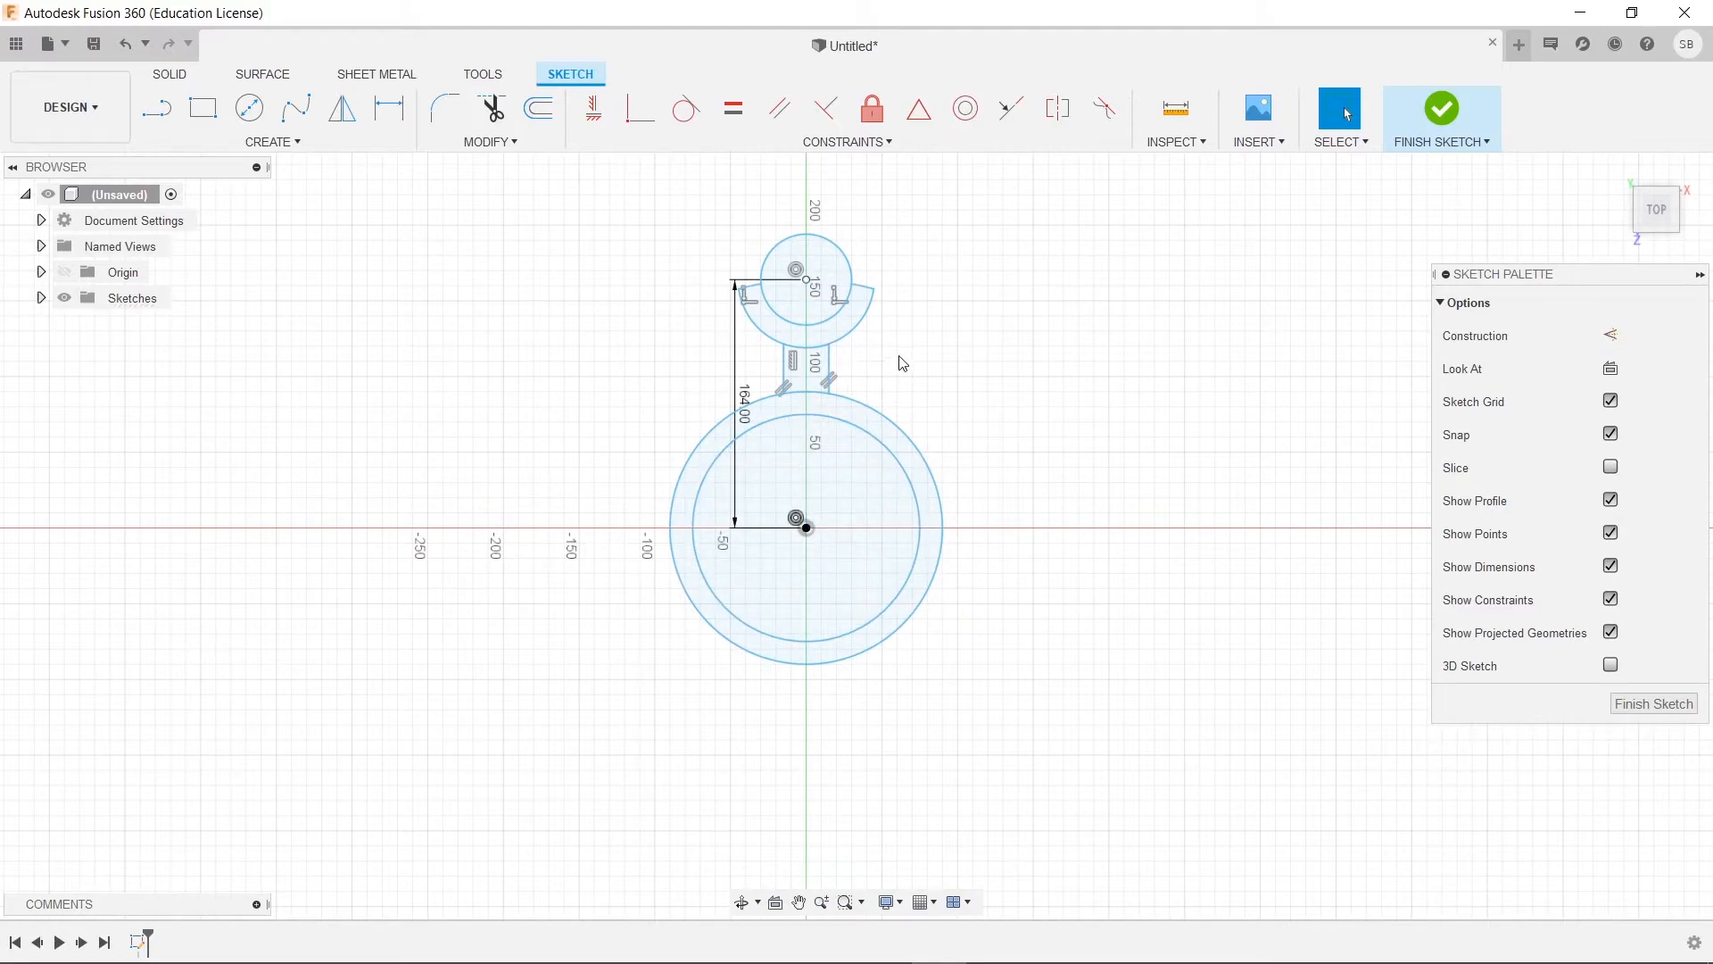
left_click(743, 393)
key("Delete")
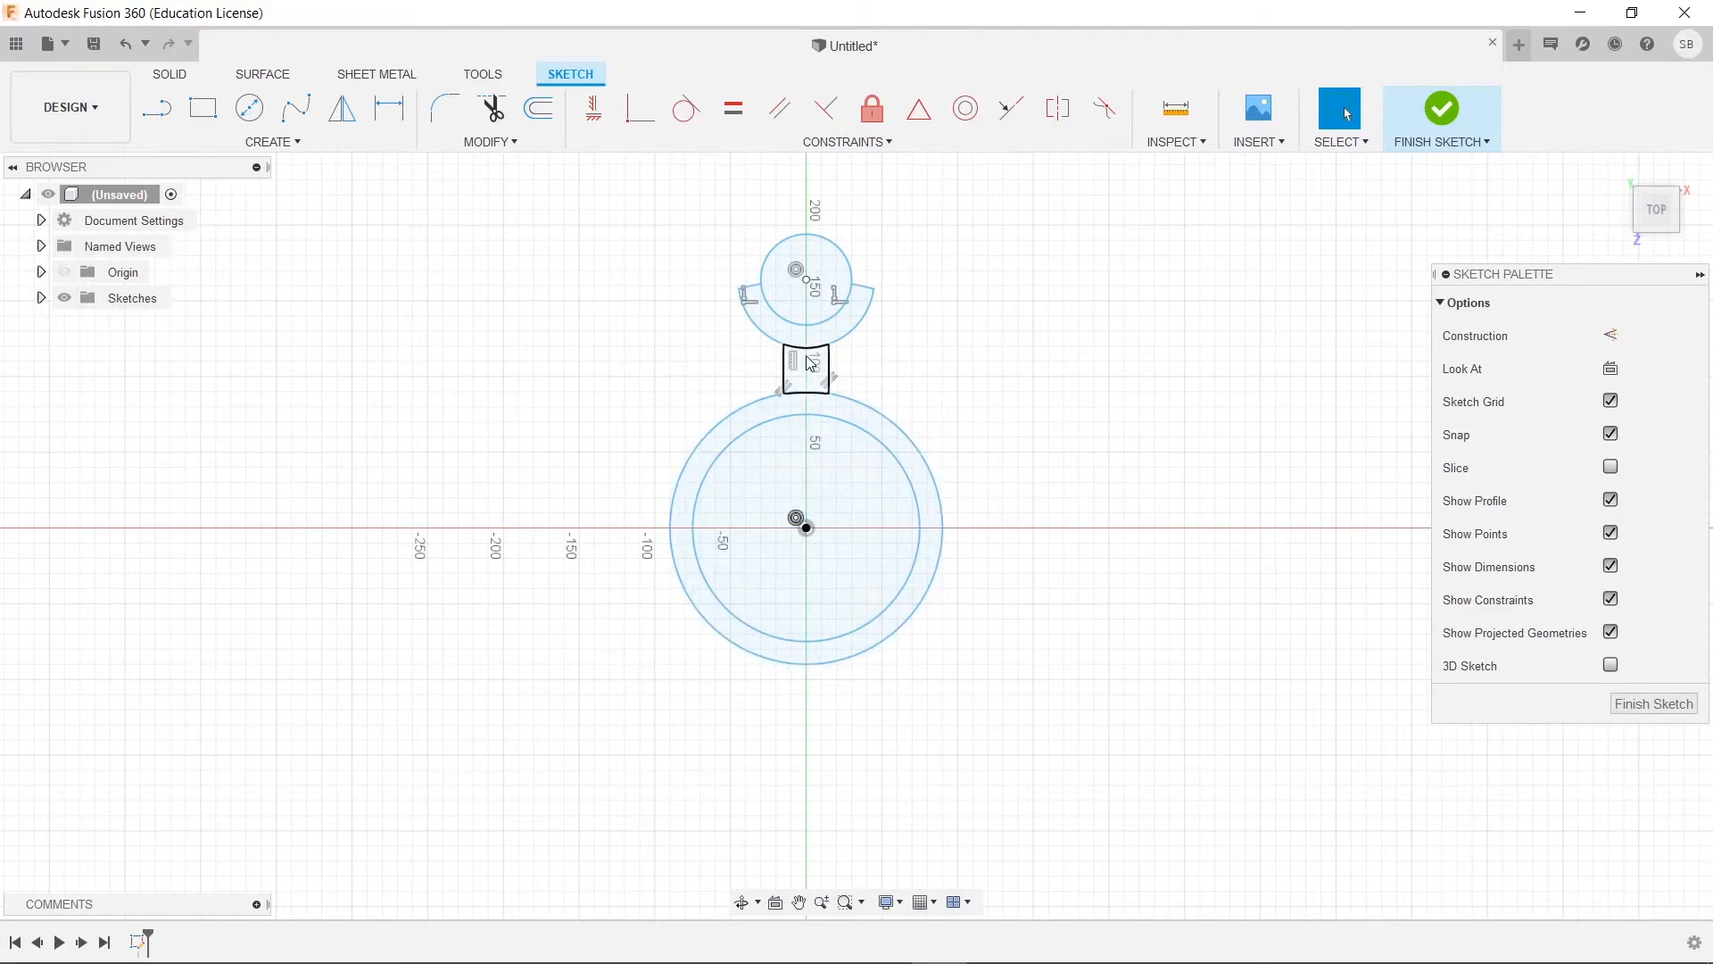
Check the reference drawing and trim the cup's outer arc between the two arm lines.
key("alt+Tab")
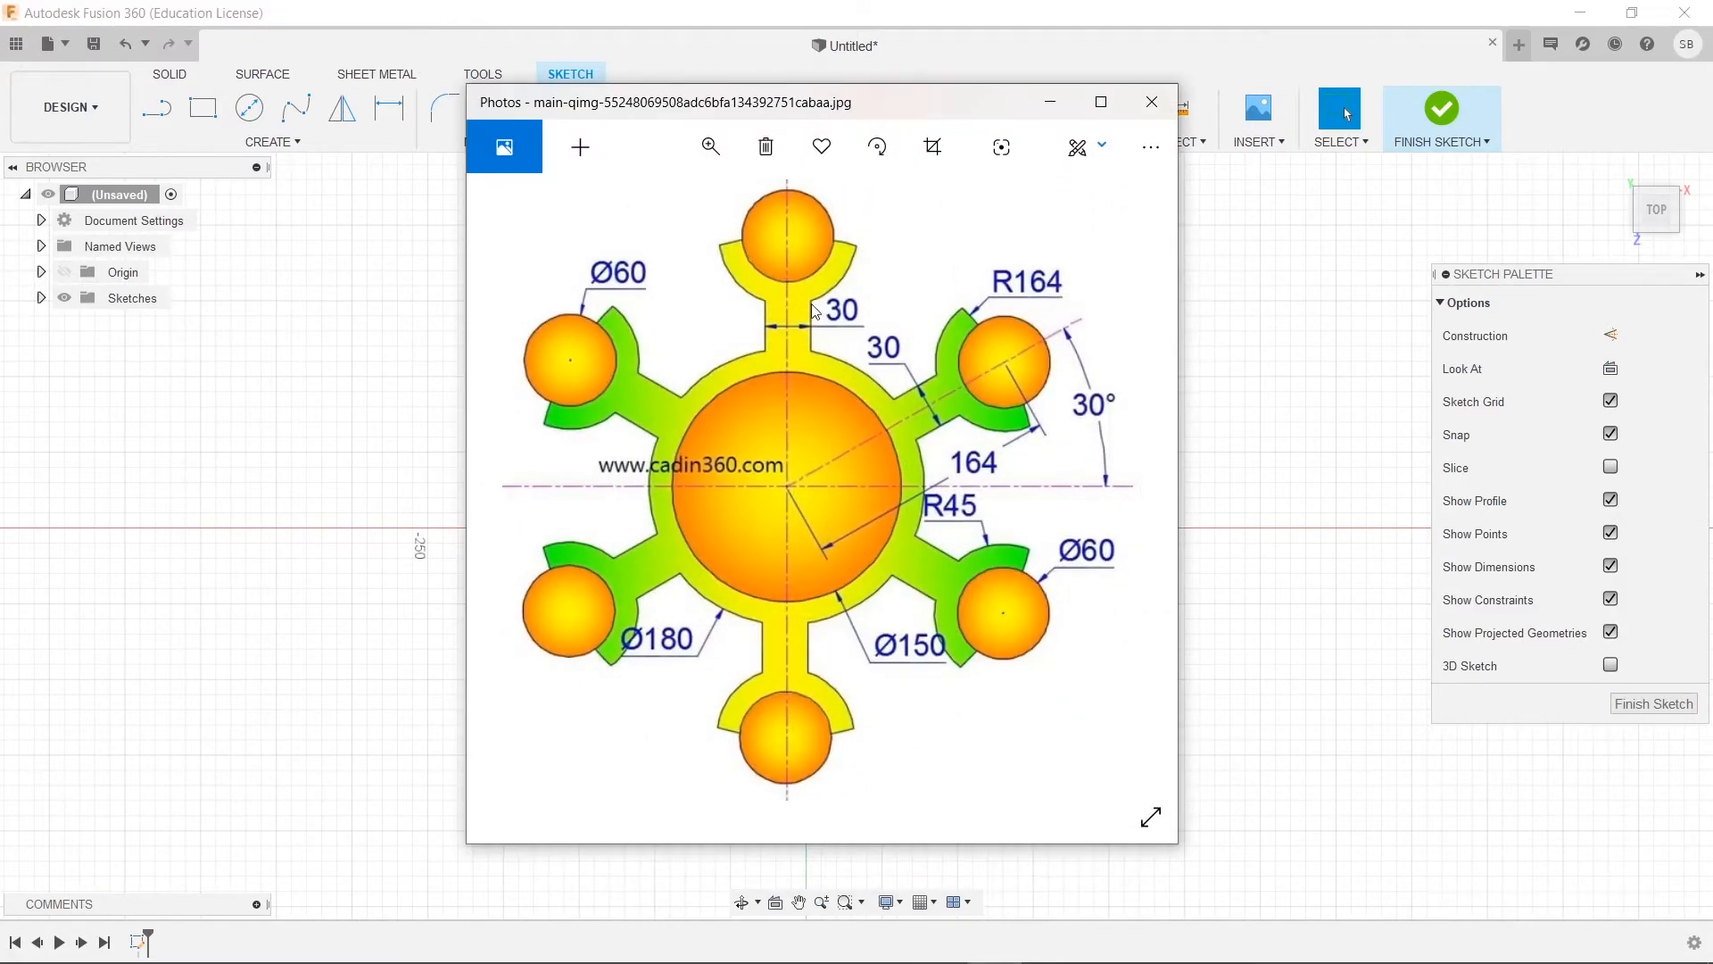
key("alt+Tab")
key("t")
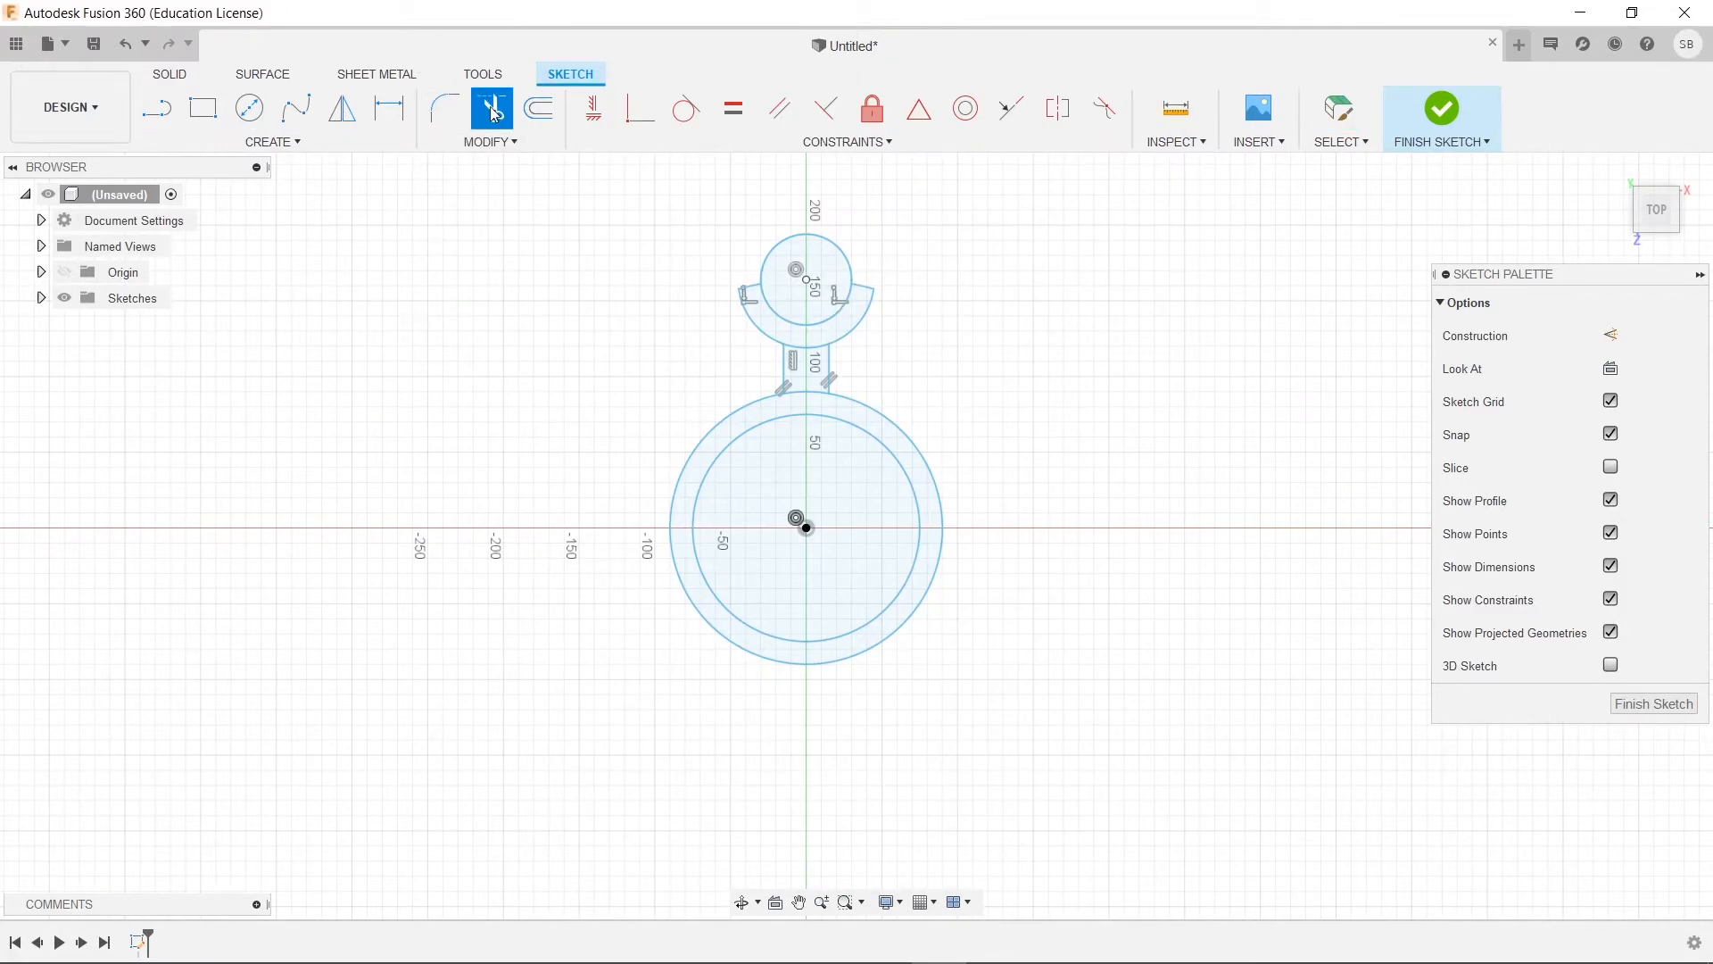
left_click(802, 345)
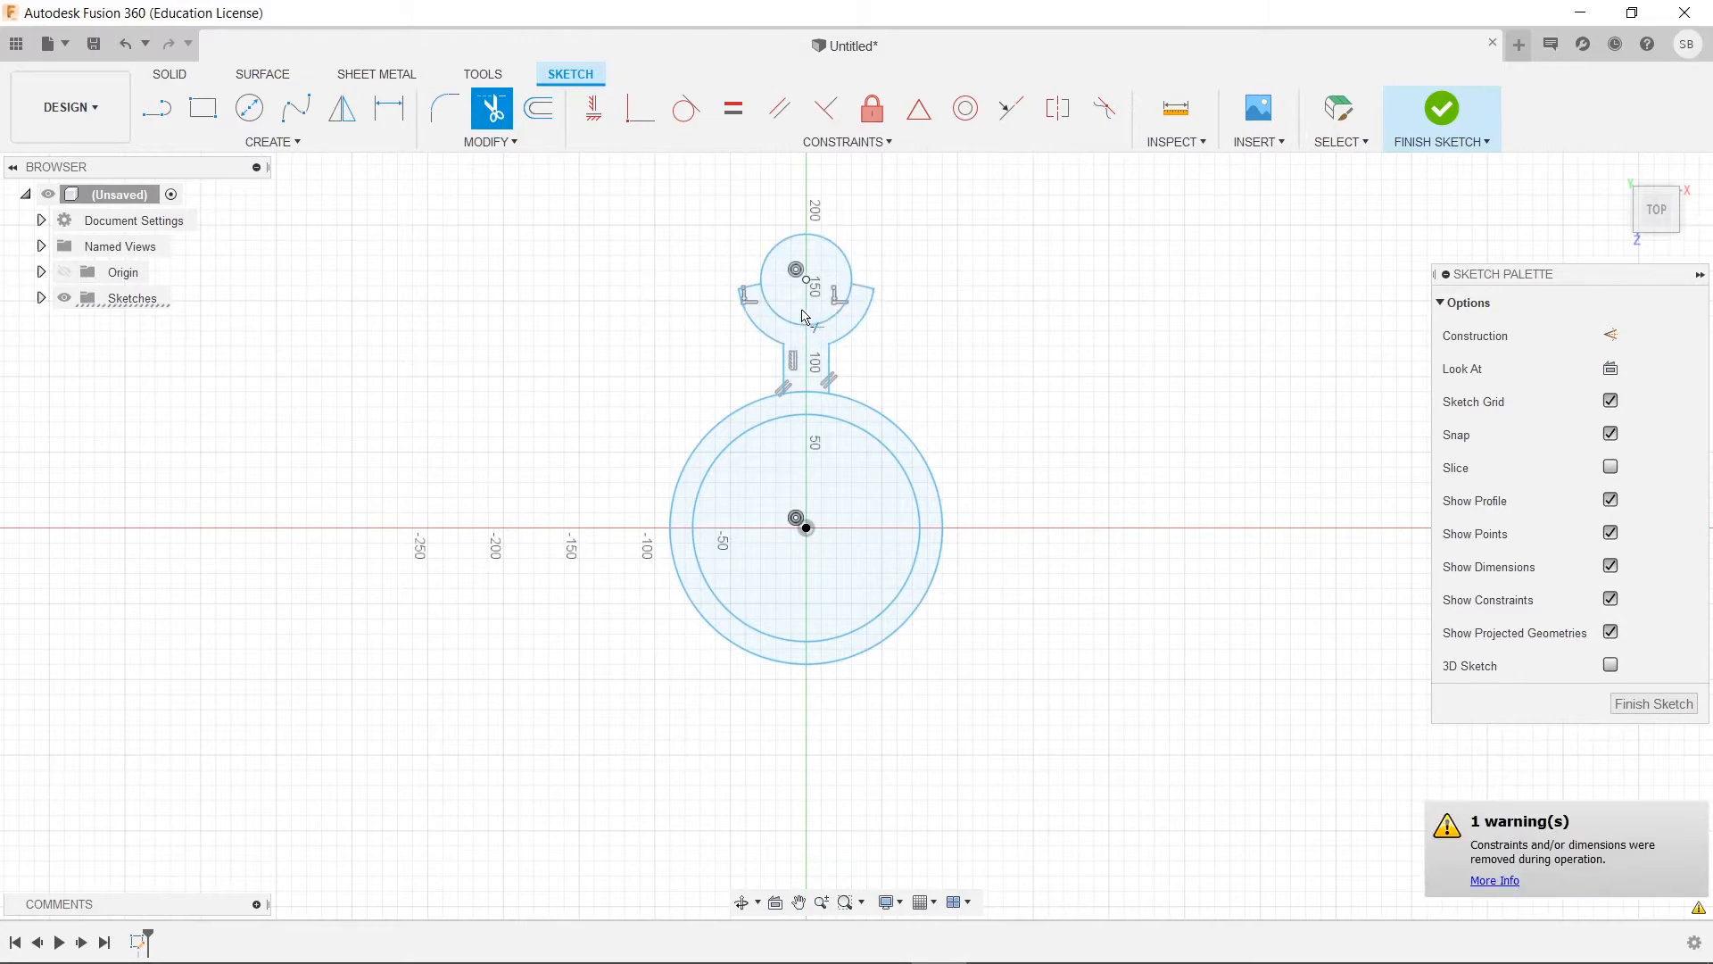
key("Escape")
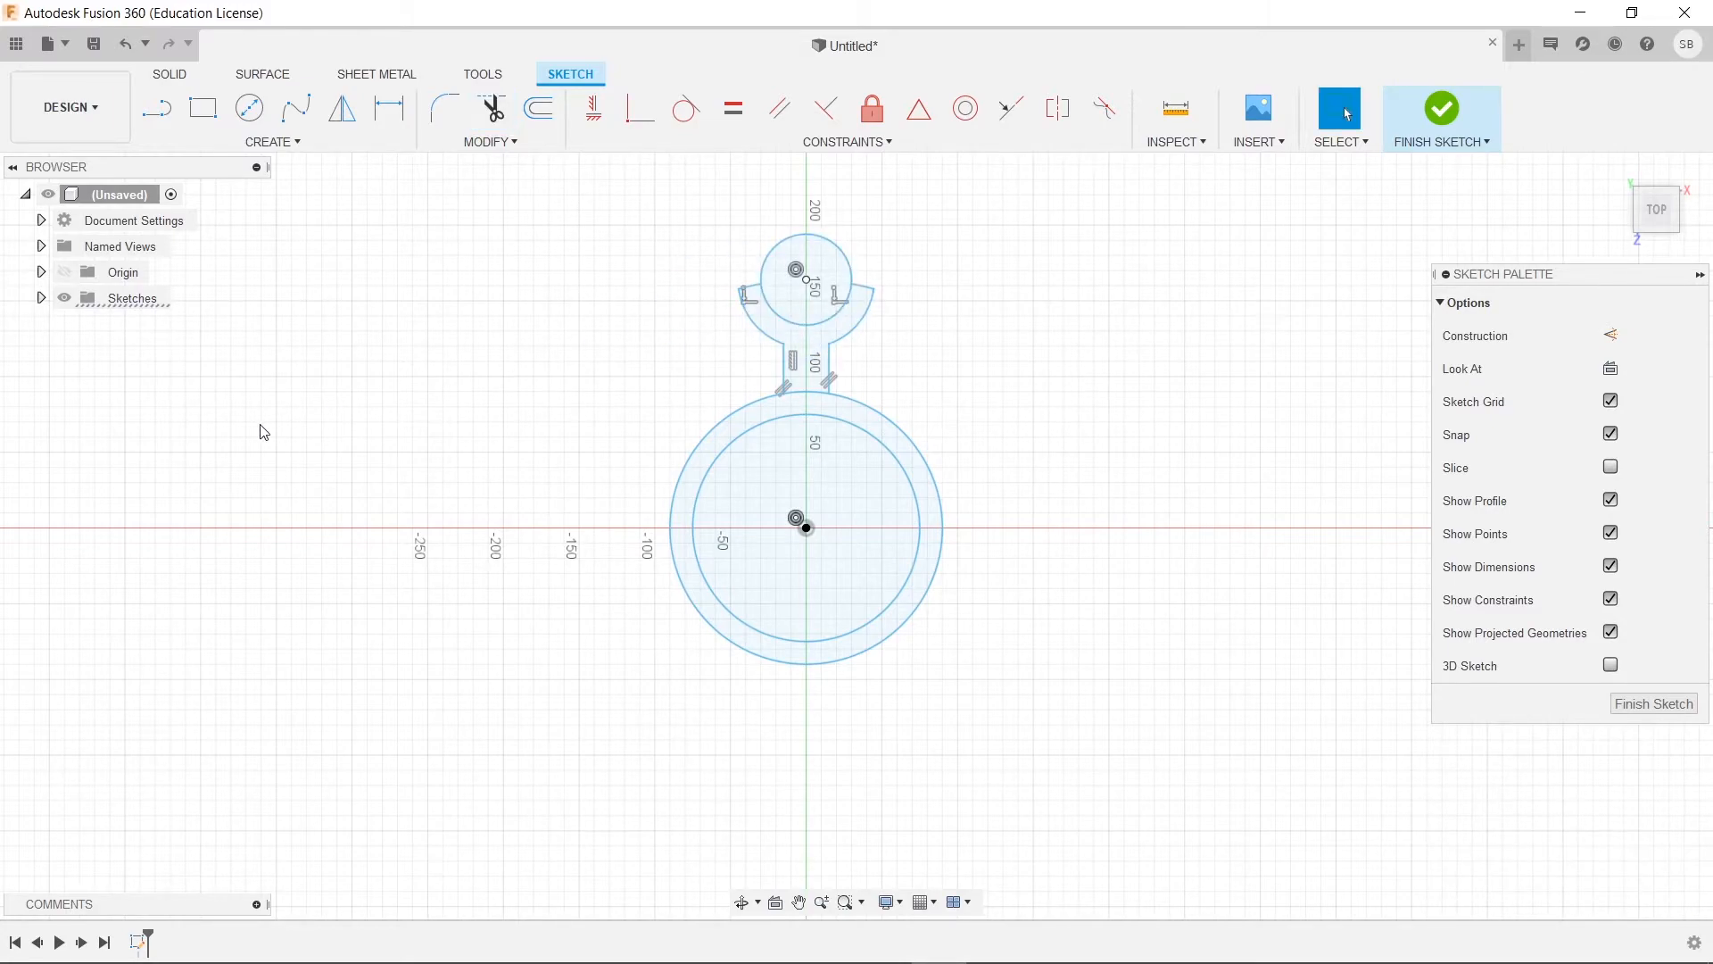
Check the reference drawing and create a full circular pattern of the upper circle, cup and arm lines around the origin with quantity 6.
key("alt+Tab")
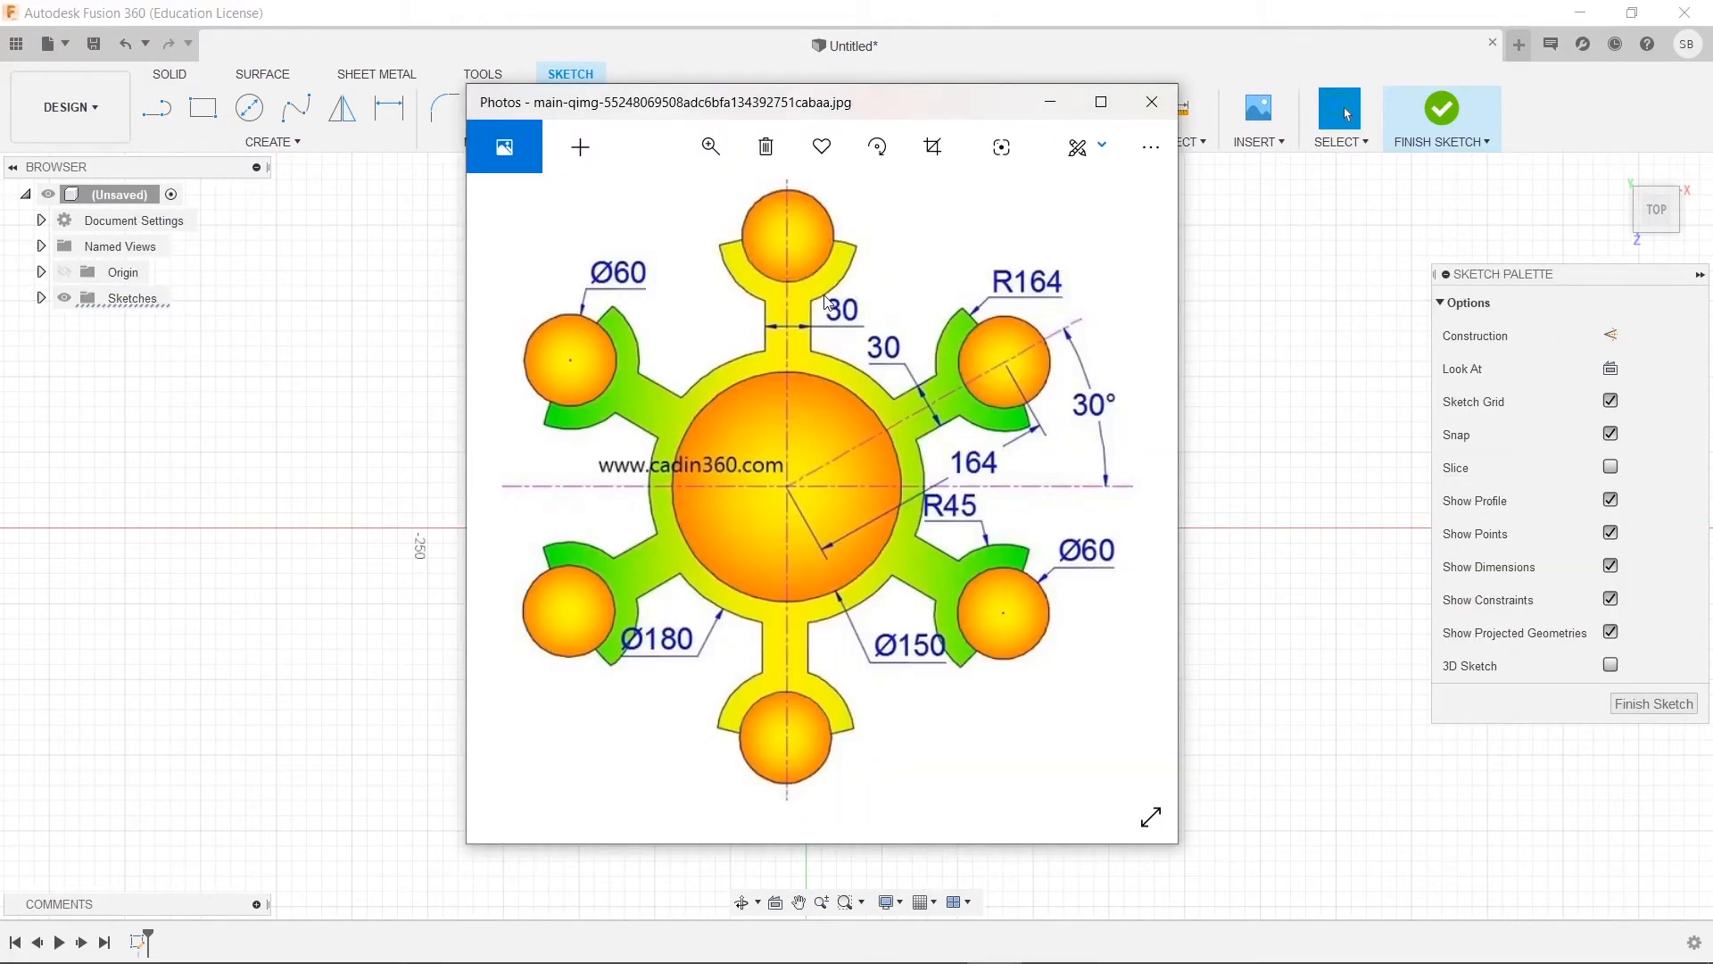
left_click(1050, 102)
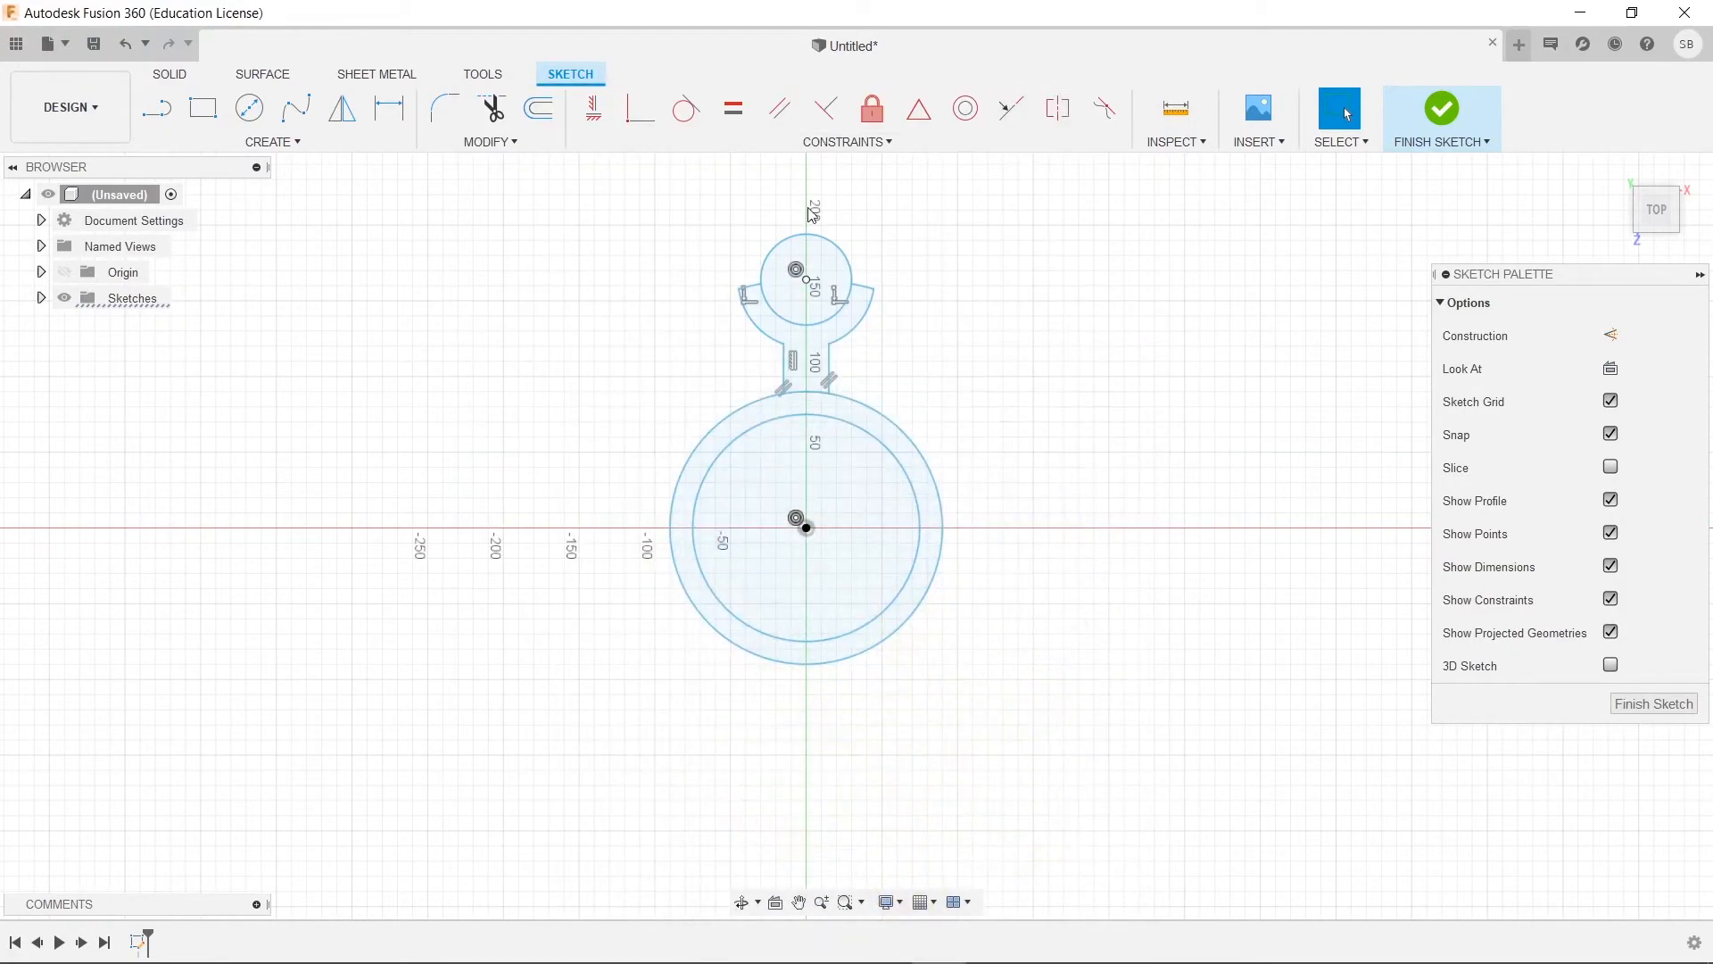
left_click(275, 142)
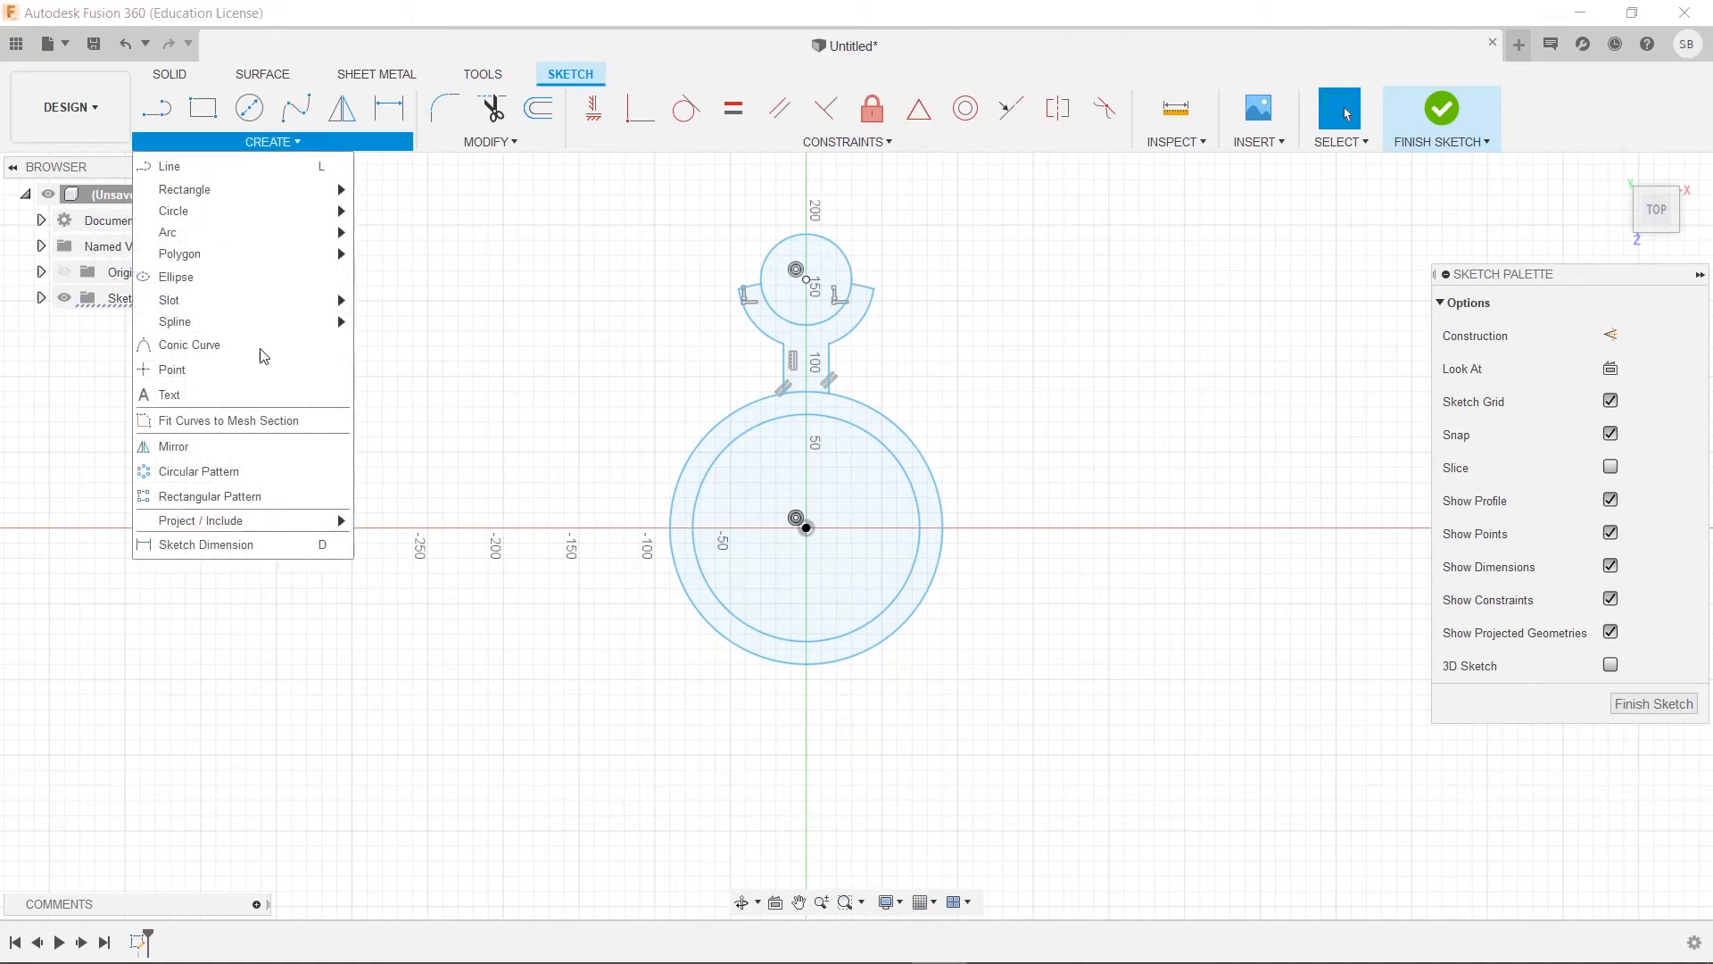
left_click(258, 471)
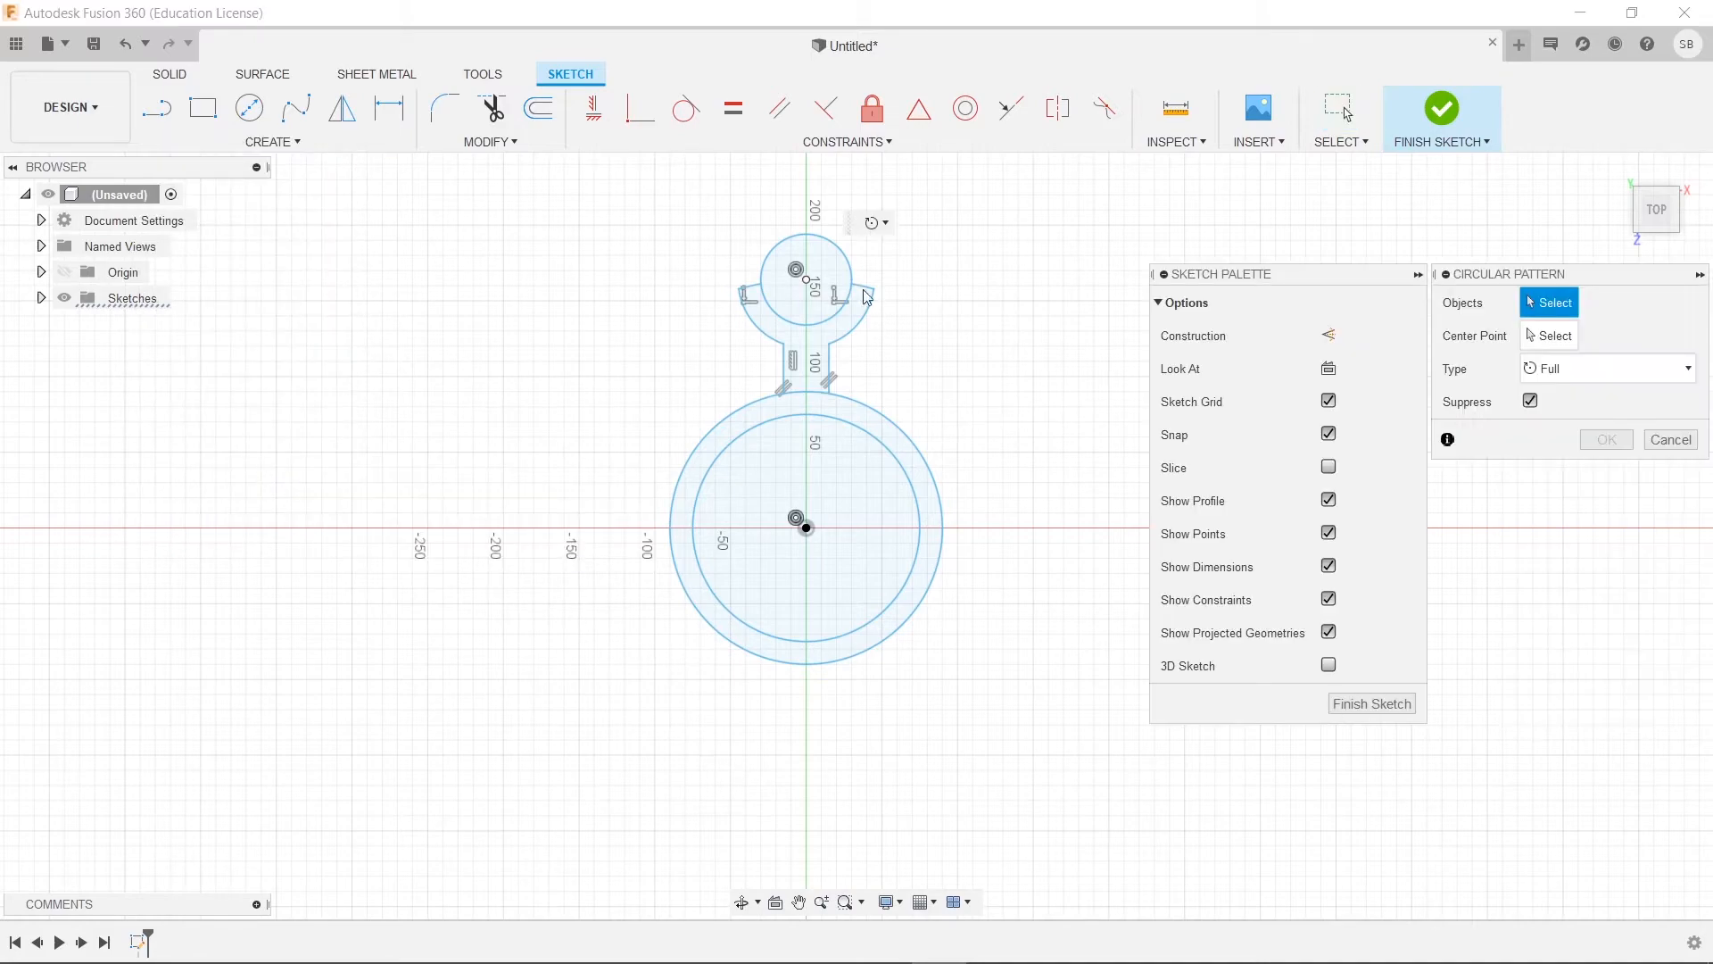
left_click_drag(705, 231, 916, 403)
left_click(829, 364)
left_click(783, 364)
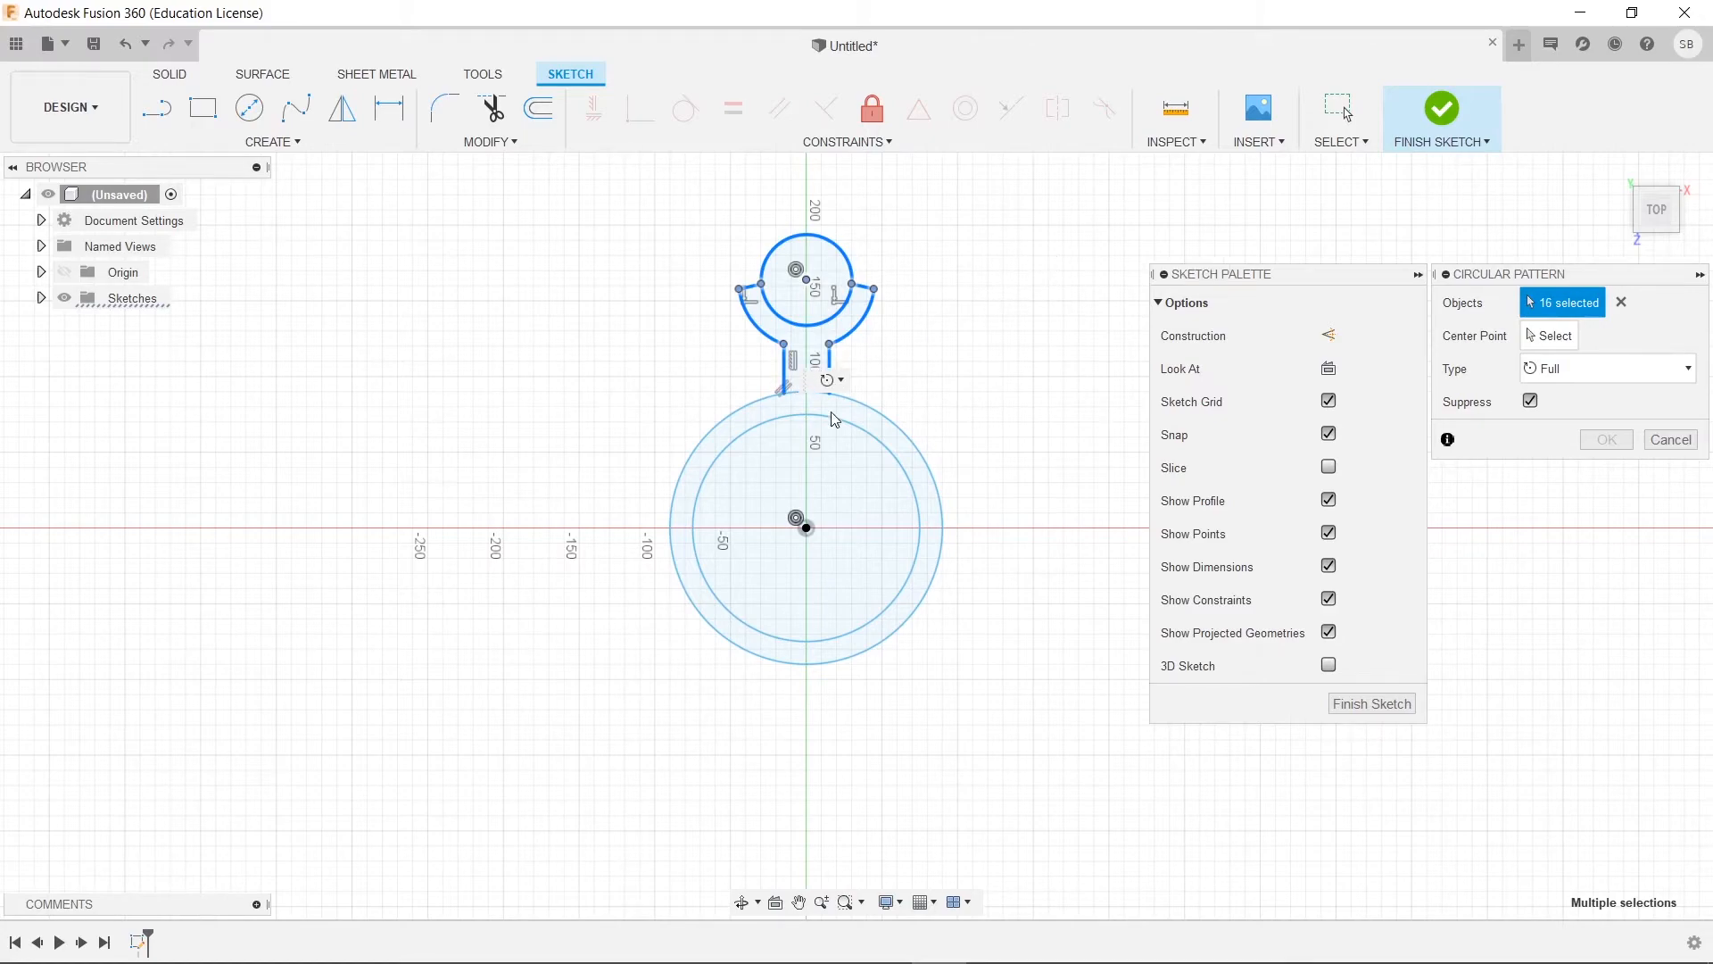
left_click(1557, 336)
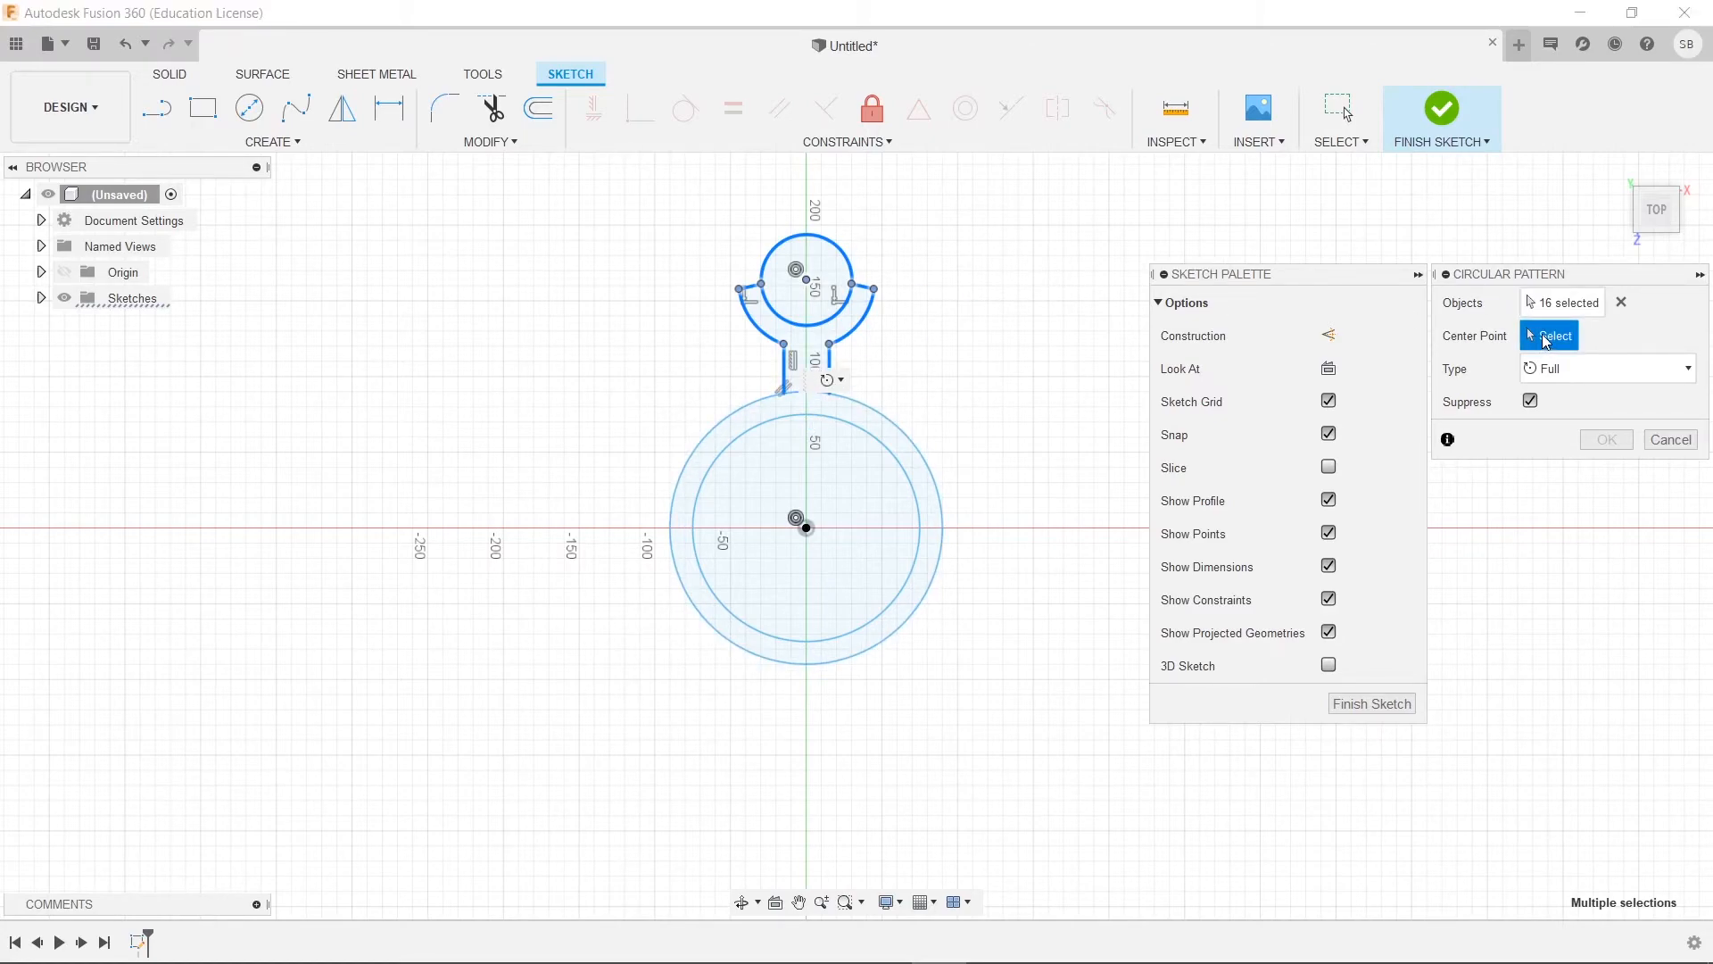
left_click(807, 528)
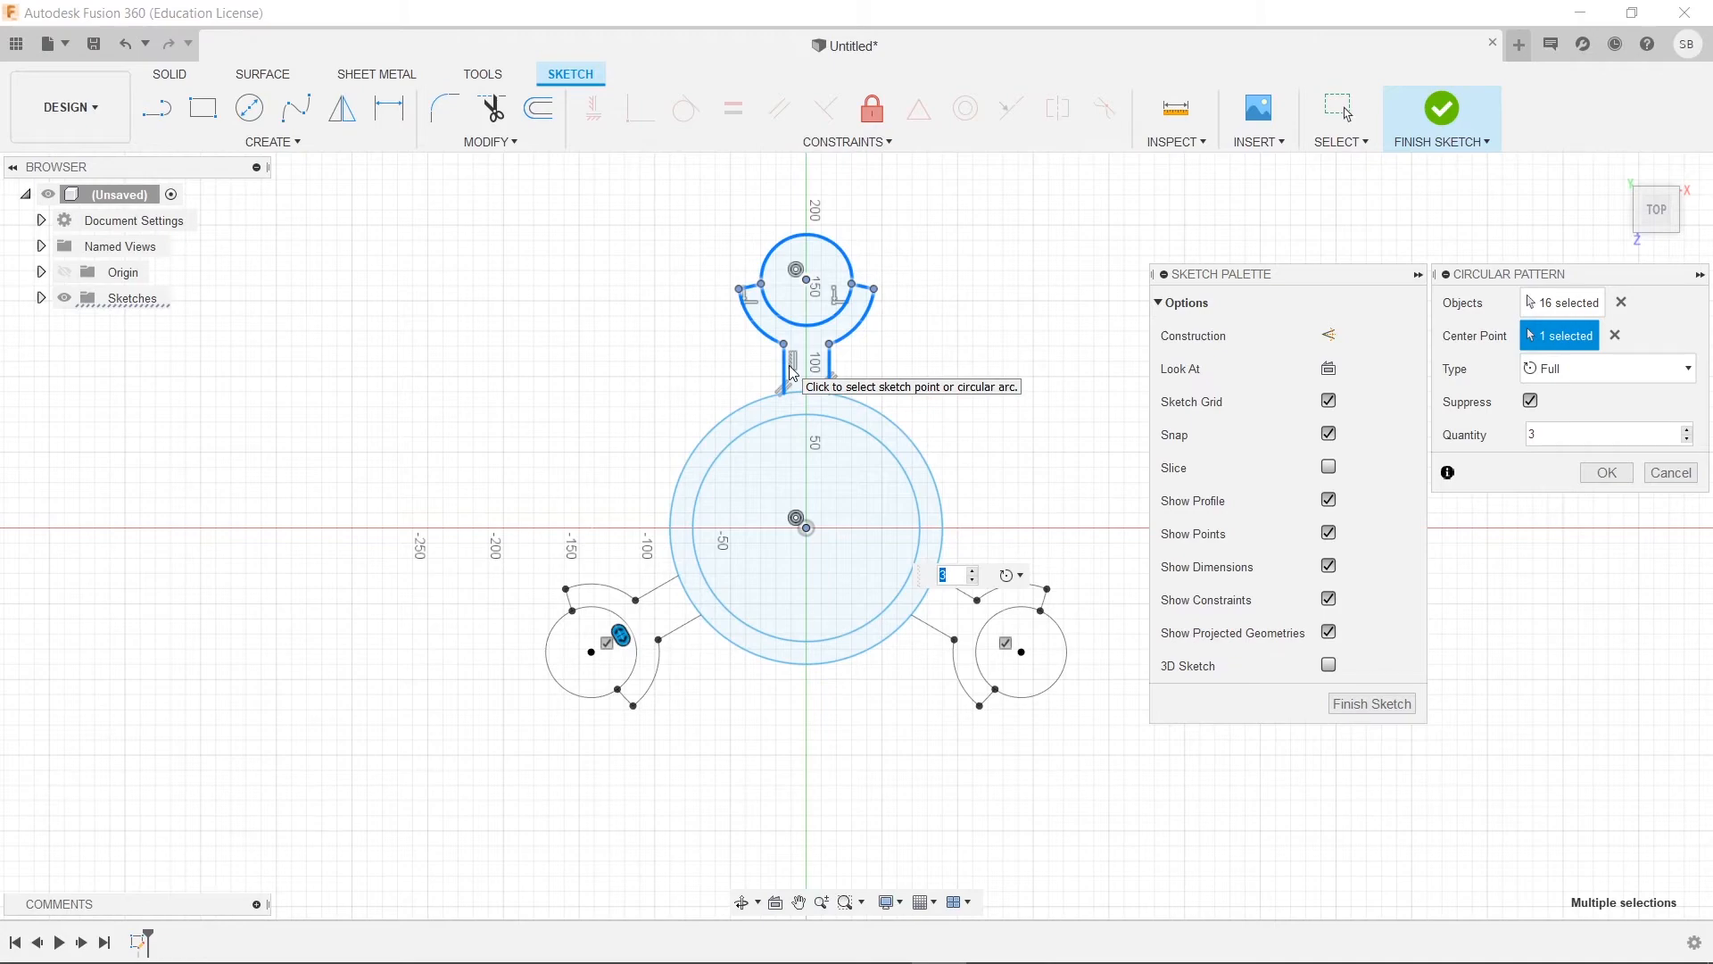
type("6")
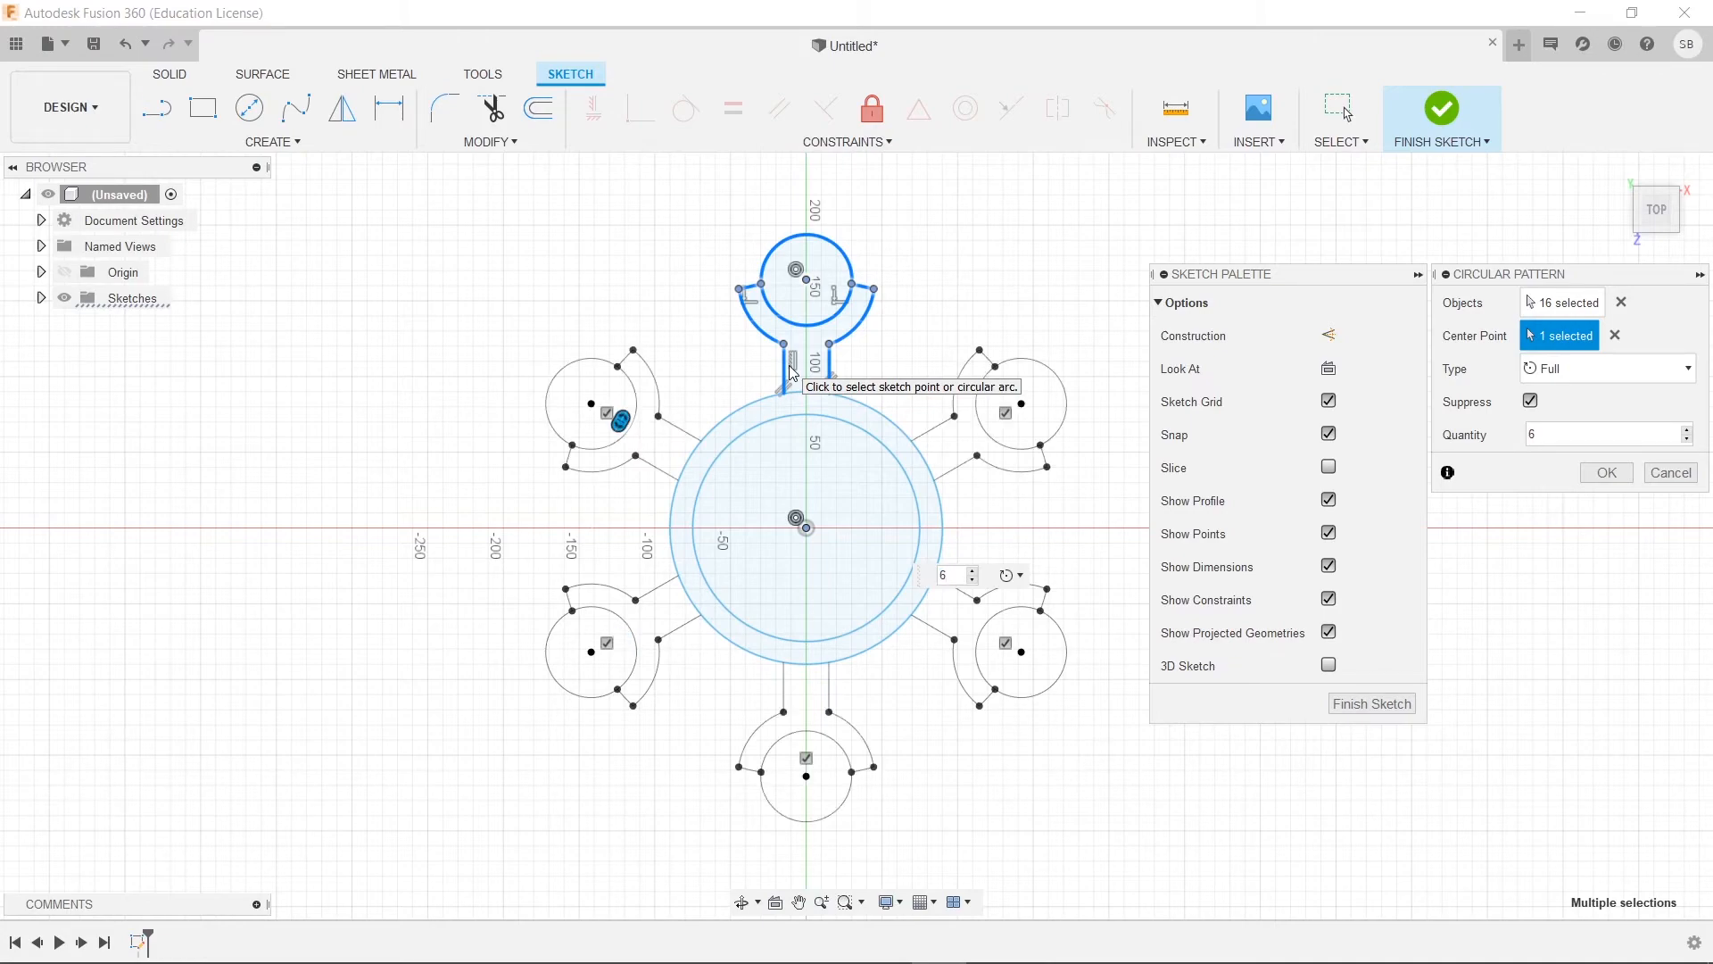
key("Return")
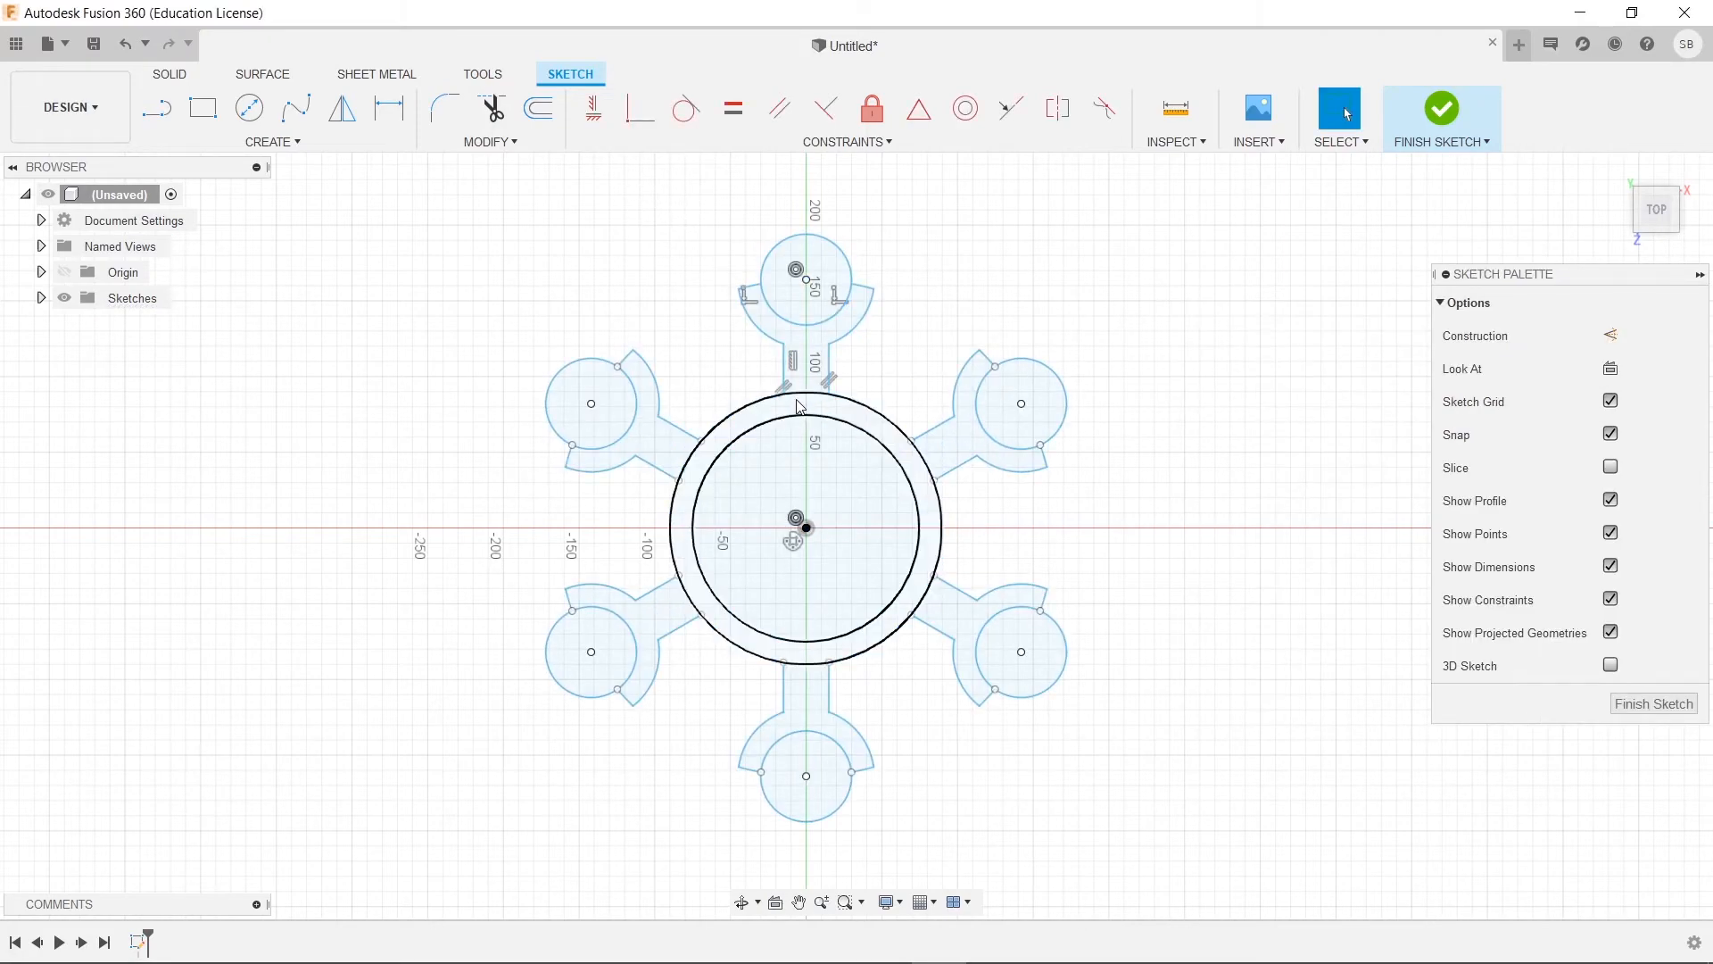
Trim the outer central circle's arcs between the arm lines at all six arms, comparing the sketch with the reference drawing.
key("alt+Tab")
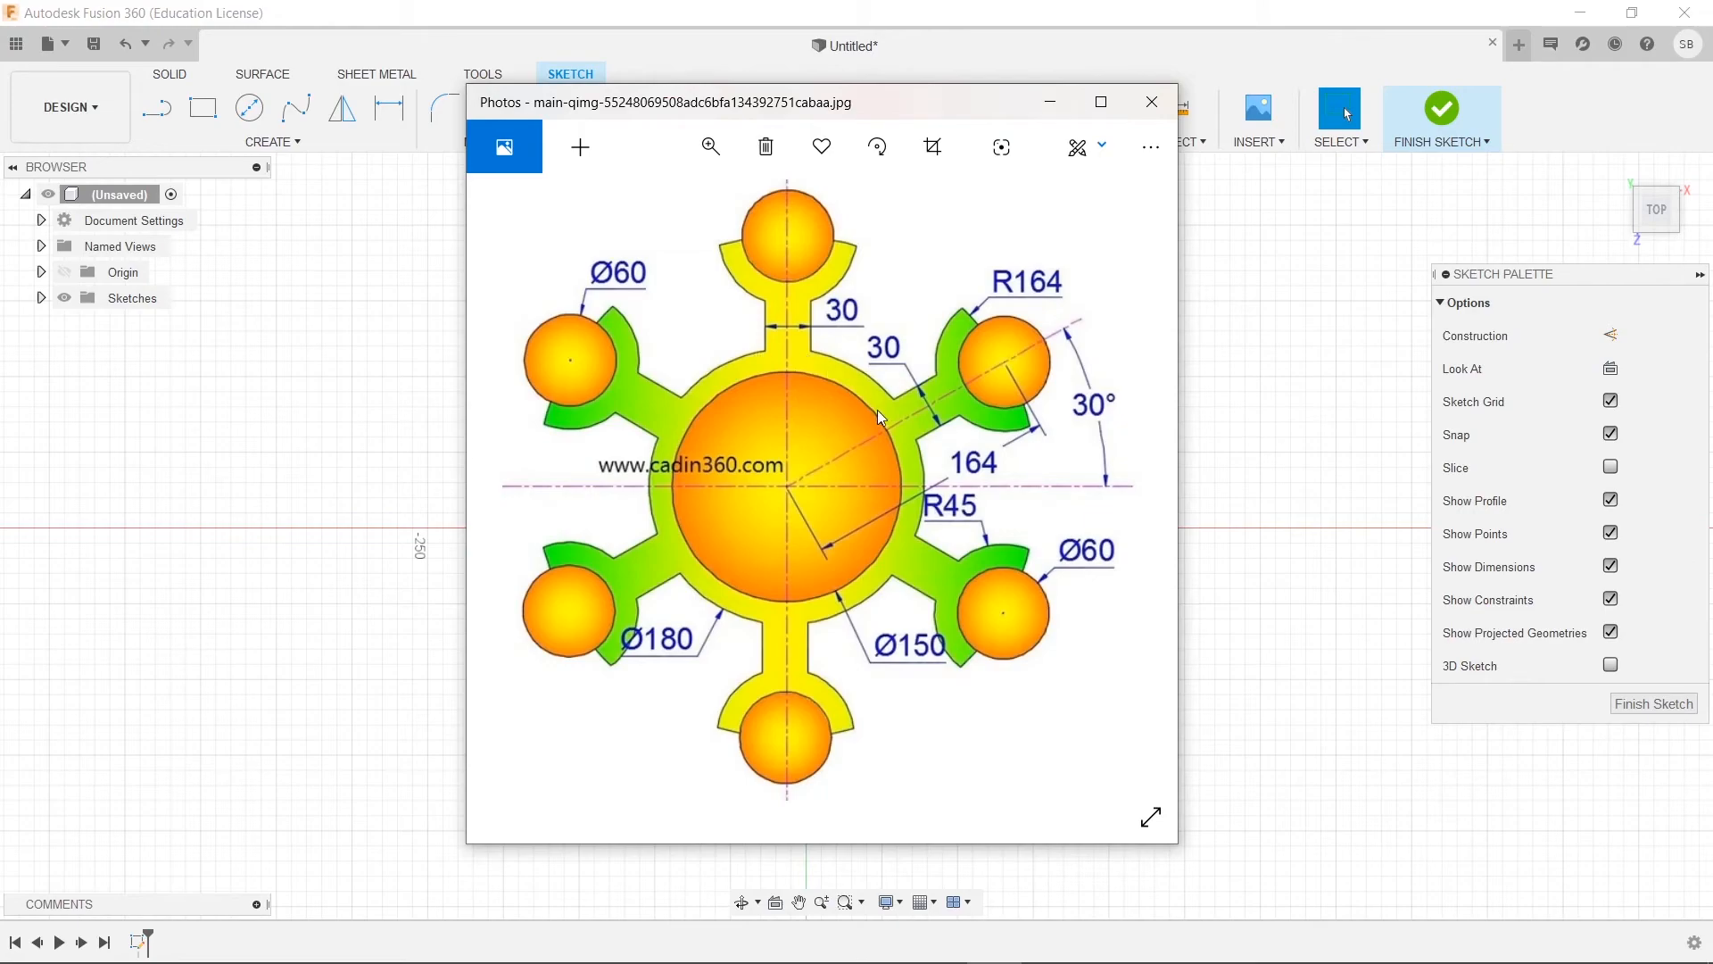
key("alt+Tab")
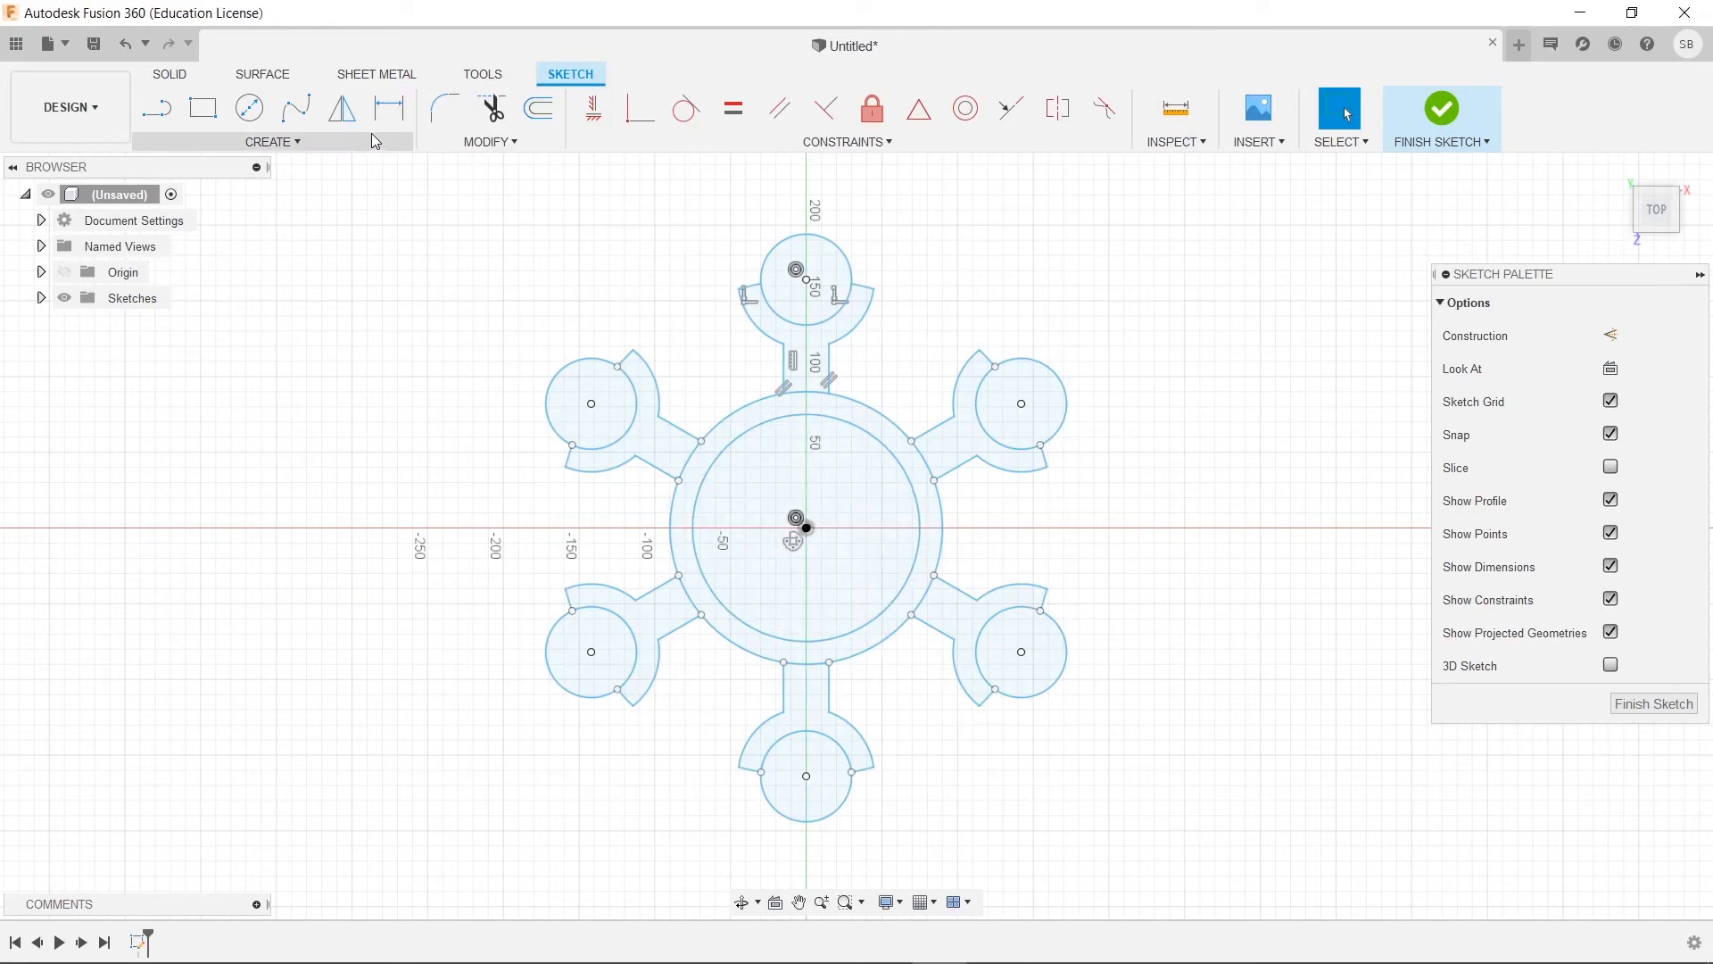
left_click(492, 108)
left_click(692, 465)
left_click(808, 397)
left_click(933, 473)
left_click(937, 591)
left_click(707, 615)
left_click(698, 610)
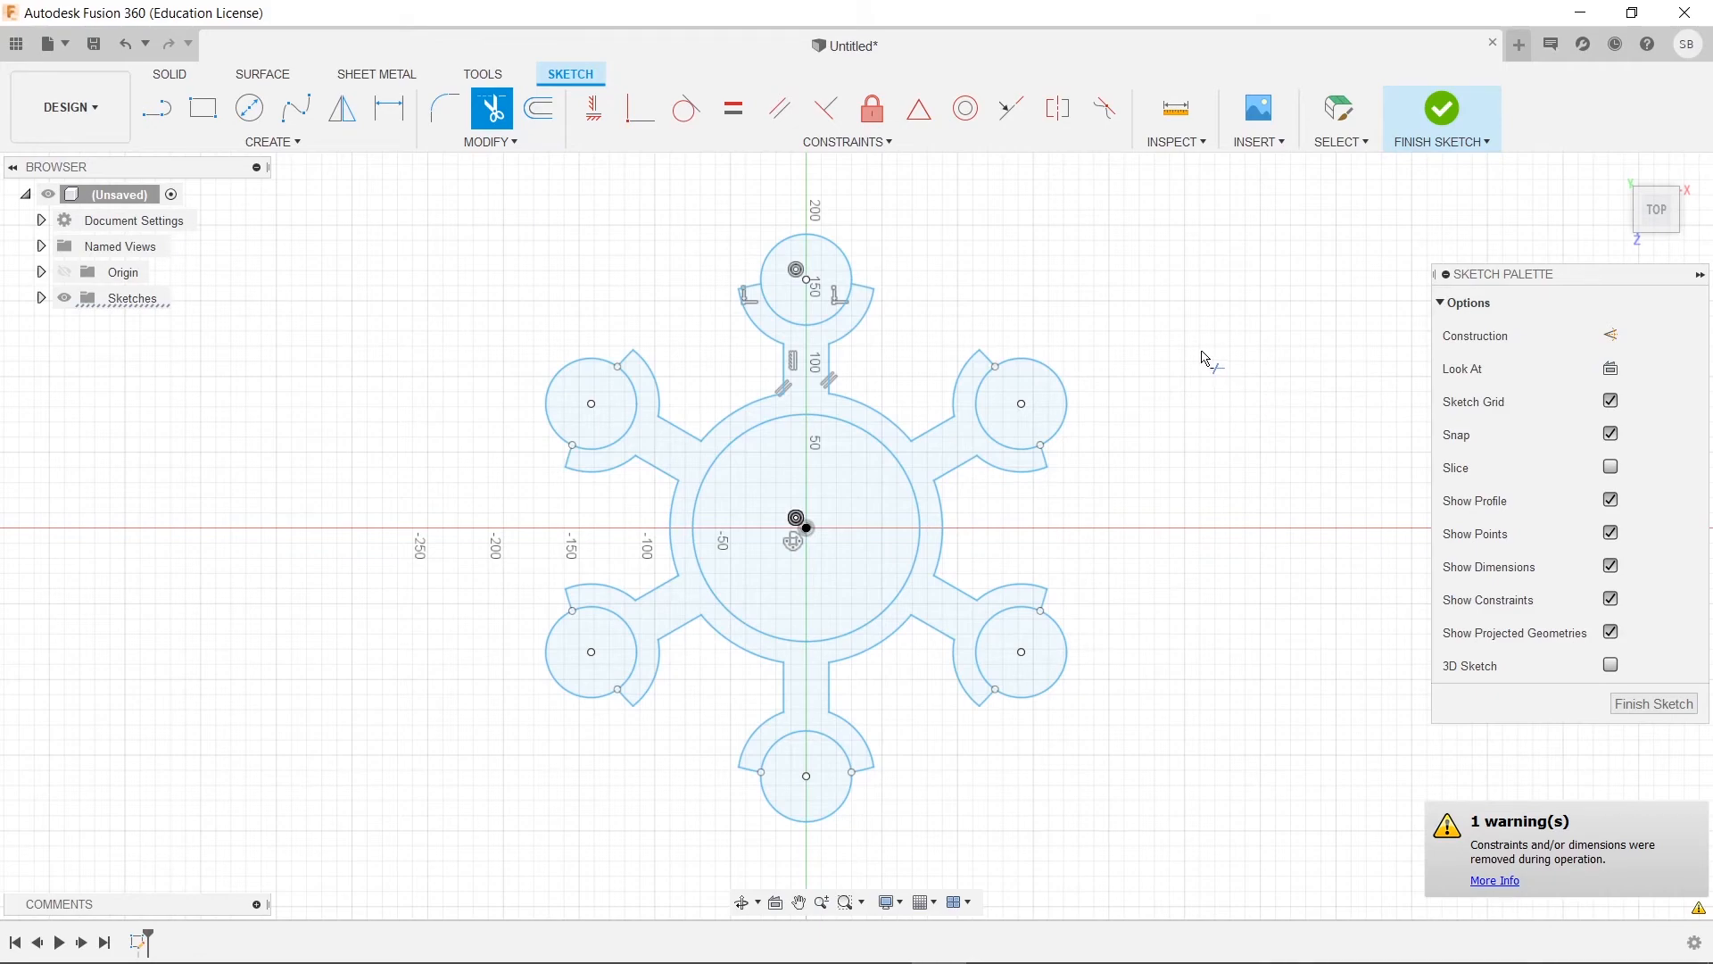
key("Escape")
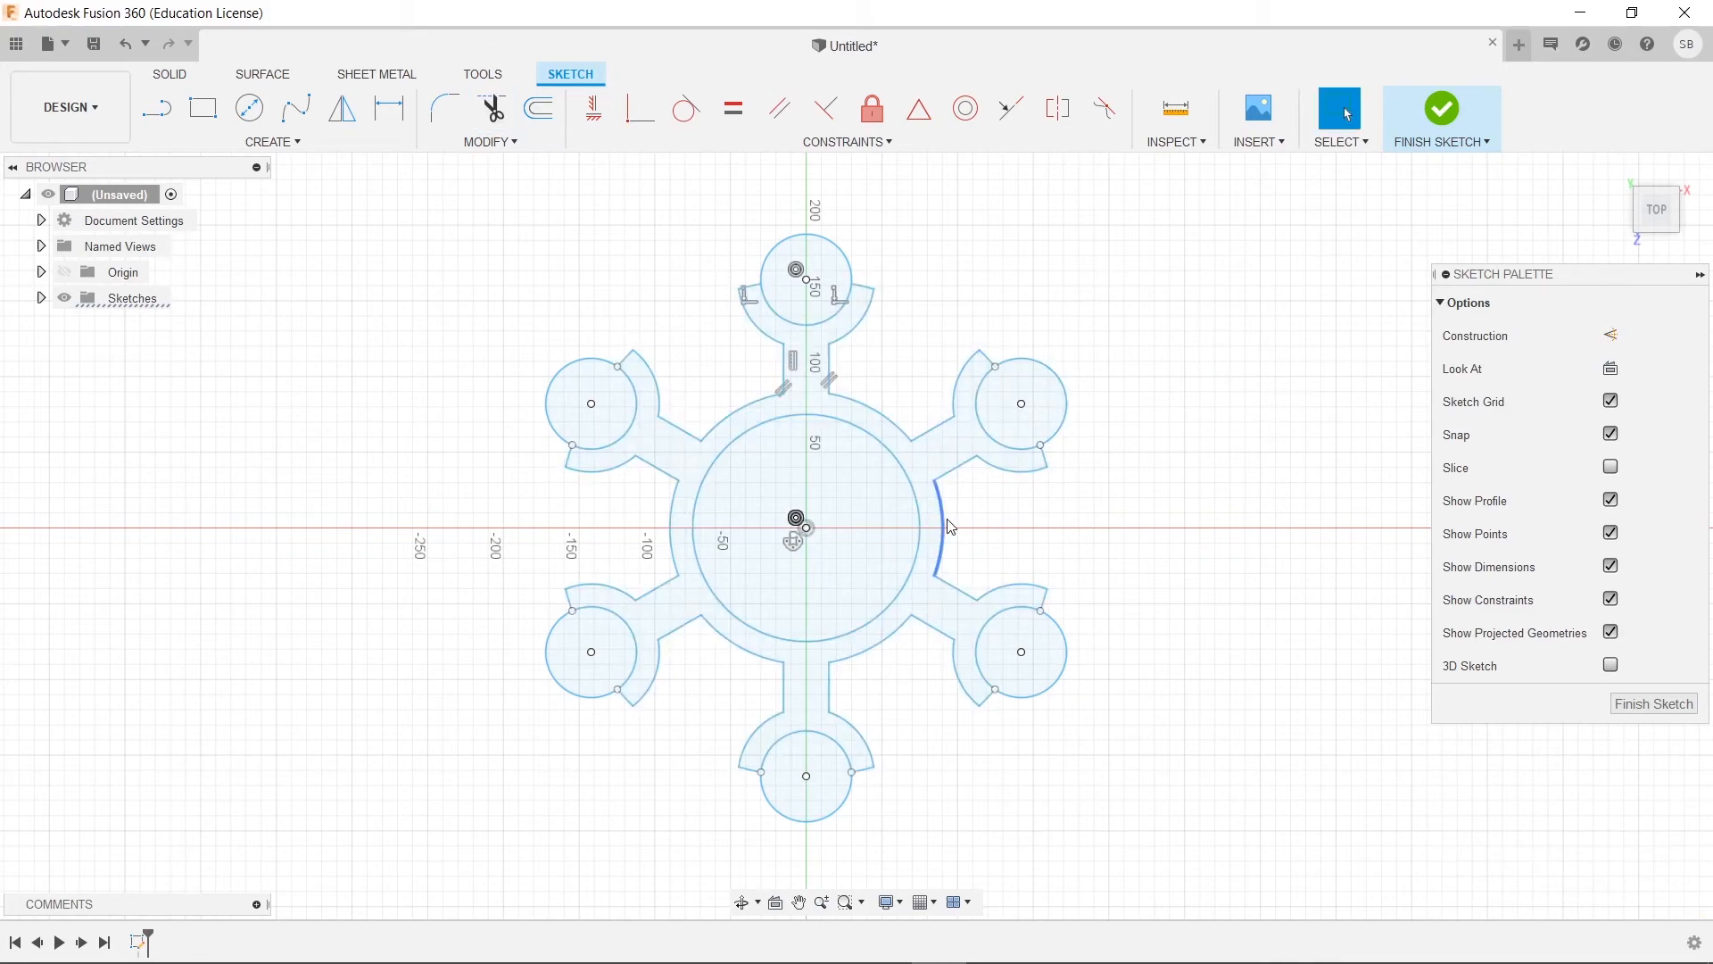
key("alt+Tab")
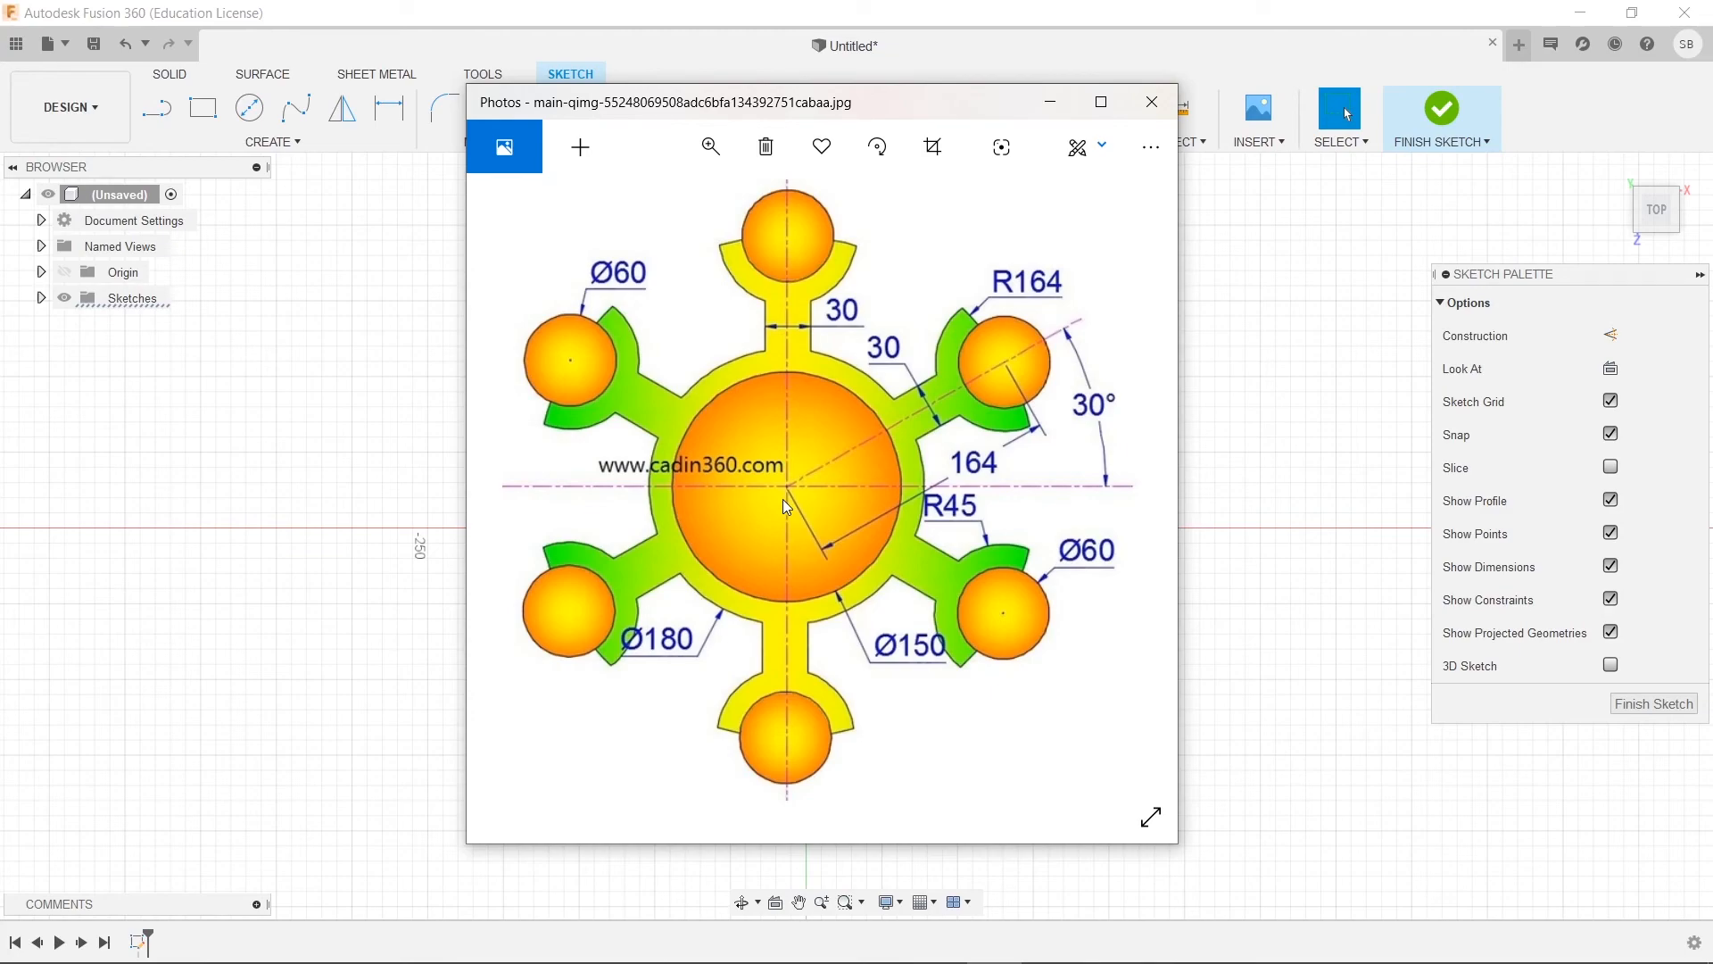
left_click(1054, 104)
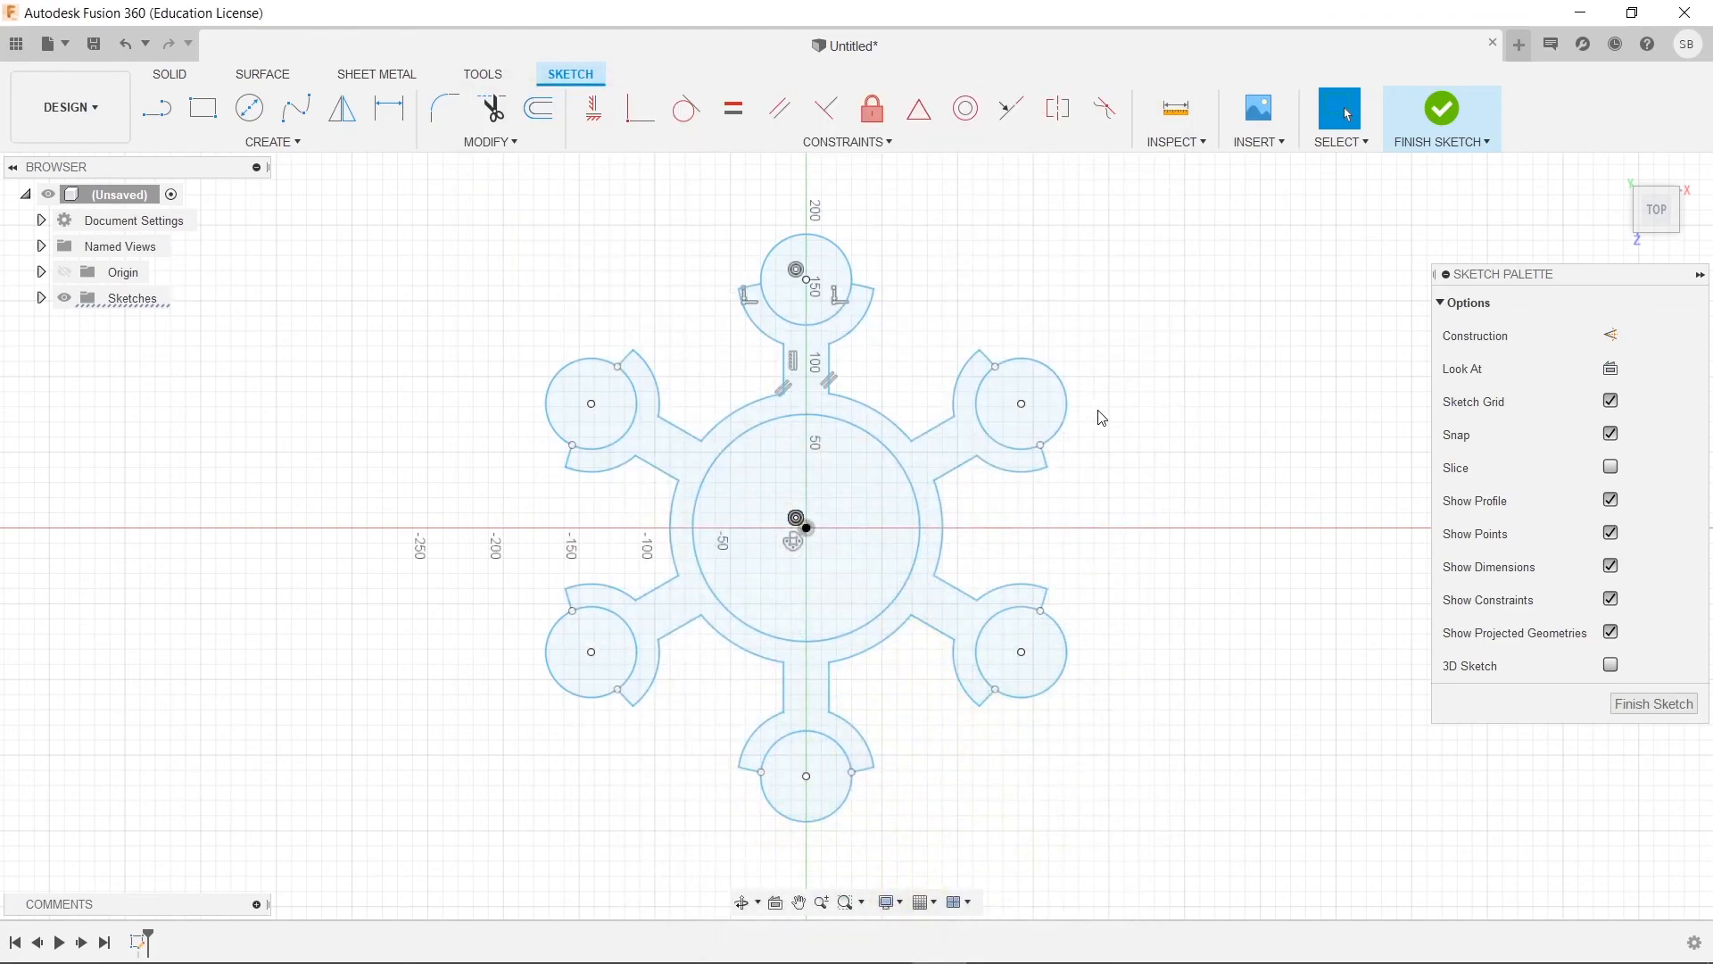